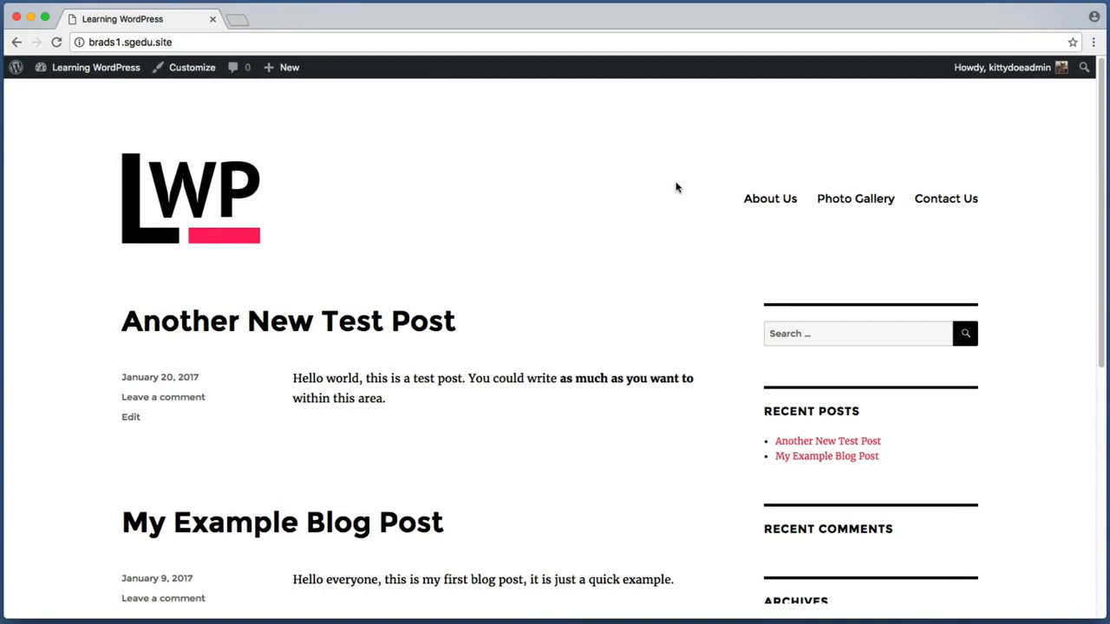
Open the About Us page from the site's navigation.
key(super+shift+4)
drag(696, 161, 1028, 235)
click(790, 207)
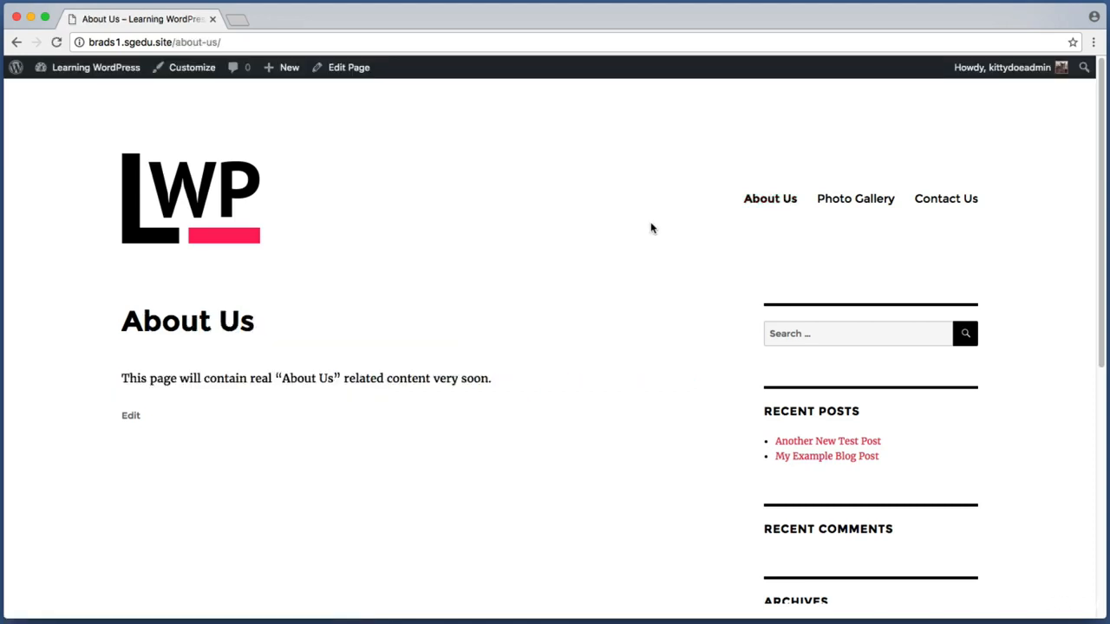
Open the About Us page for editing in the WordPress admin.
key(super+shift+4)
drag(97, 356, 516, 394)
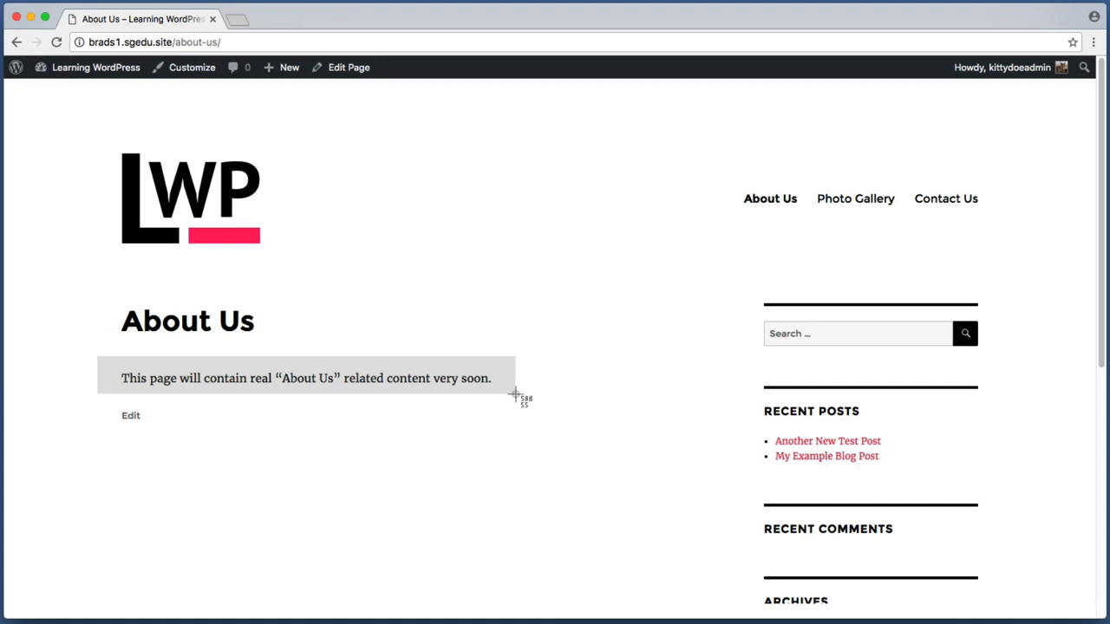
drag(515, 394, 516, 398)
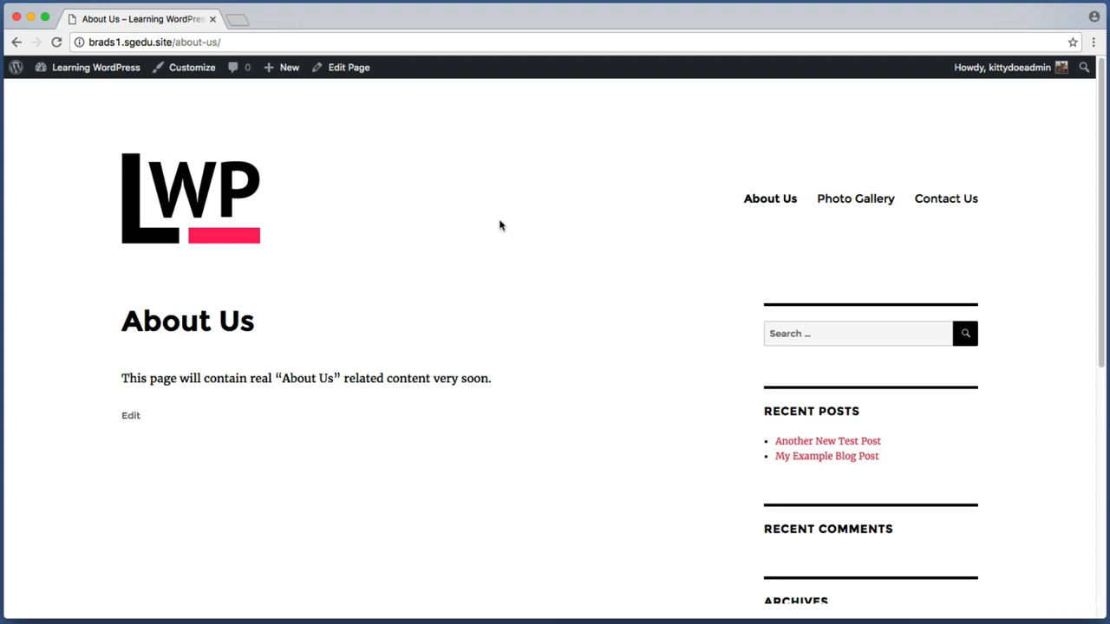
key(super+shift+4)
drag(424, 79, 1, 42)
key(super+shift+4)
drag(307, 107, 382, 58)
click(355, 68)
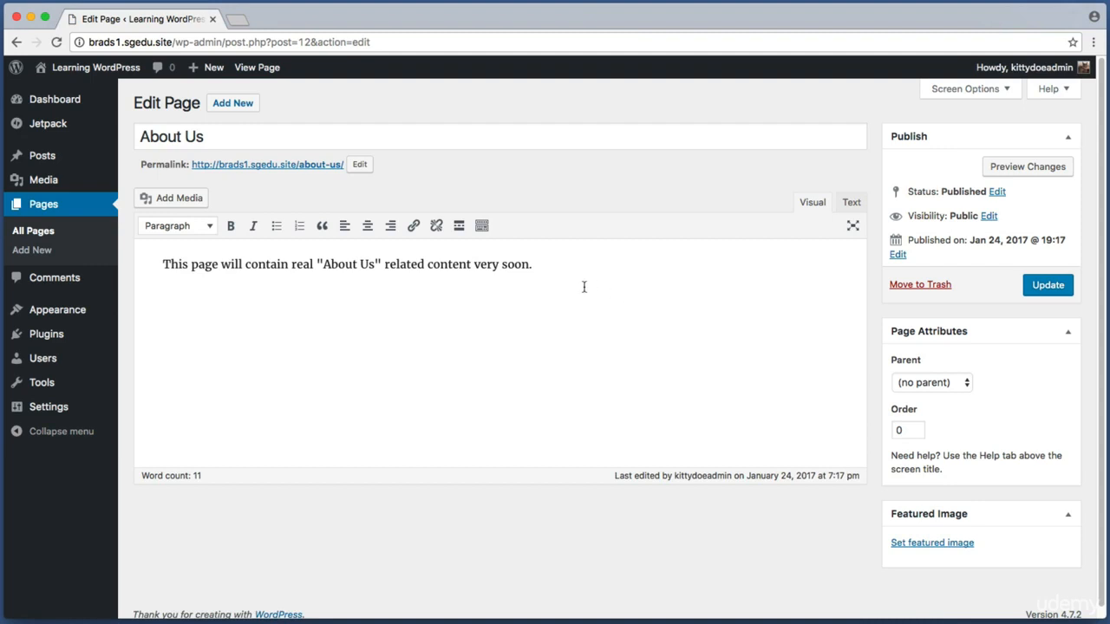
Replace the page's body text with "This business is our pride and joy. We've been around for a long time.".
drag(537, 264, 193, 254)
key(BackSpace)
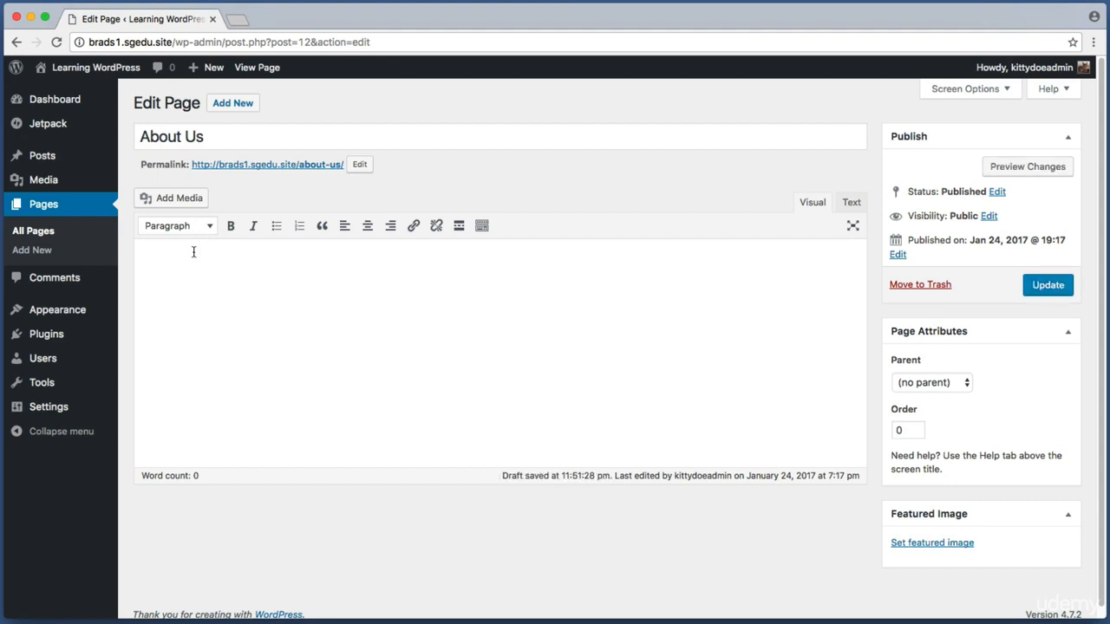
text(This business is our pride and )
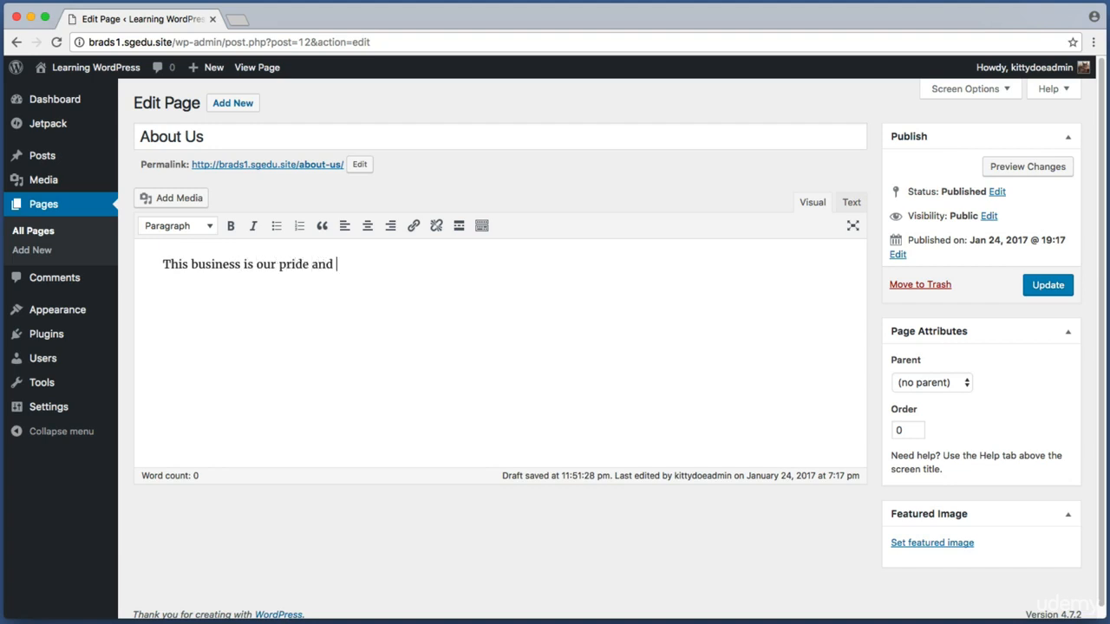
text(joy. We've been around for a l)
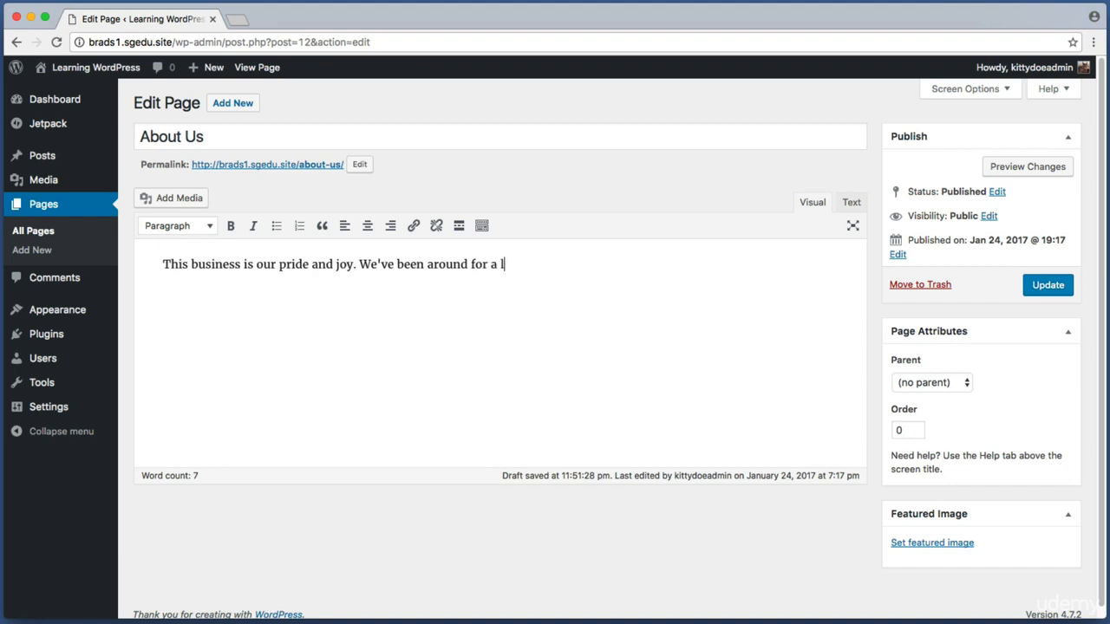
text(ong time.)
key(super+a)
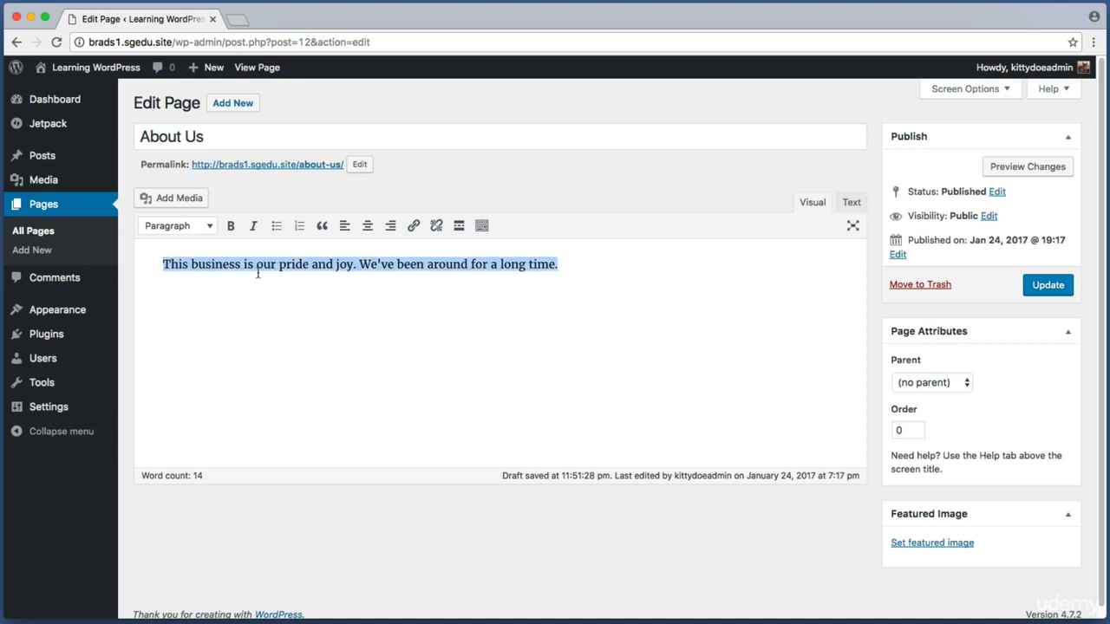
Paste the copied Lorem ipsum filler text directly after the sentence ending in "a long time.".
click(624, 281)
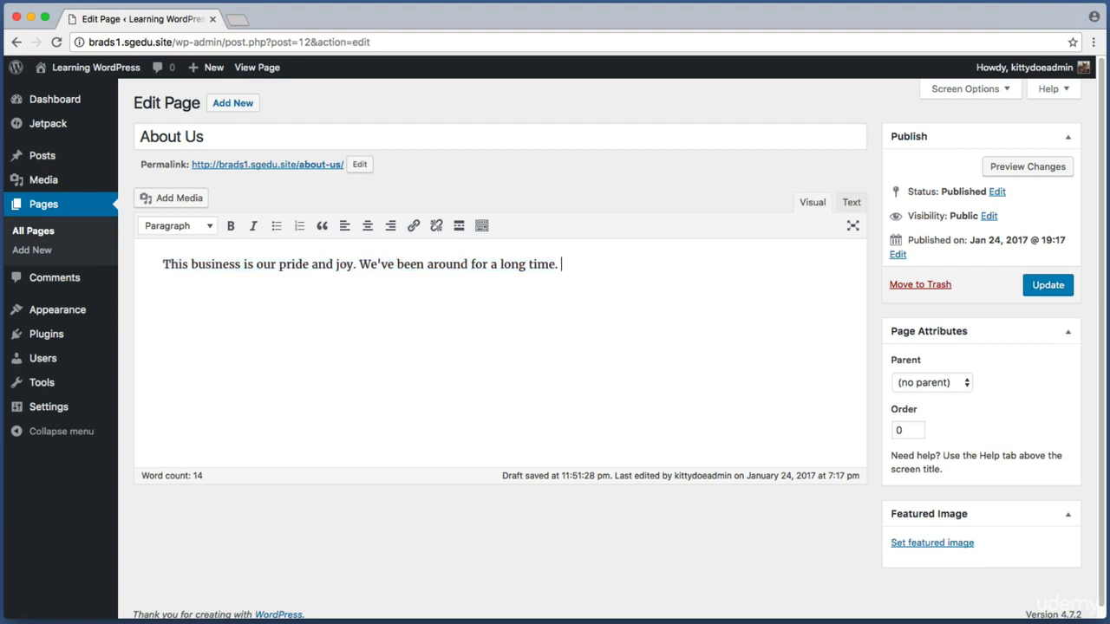
right_click(611, 269)
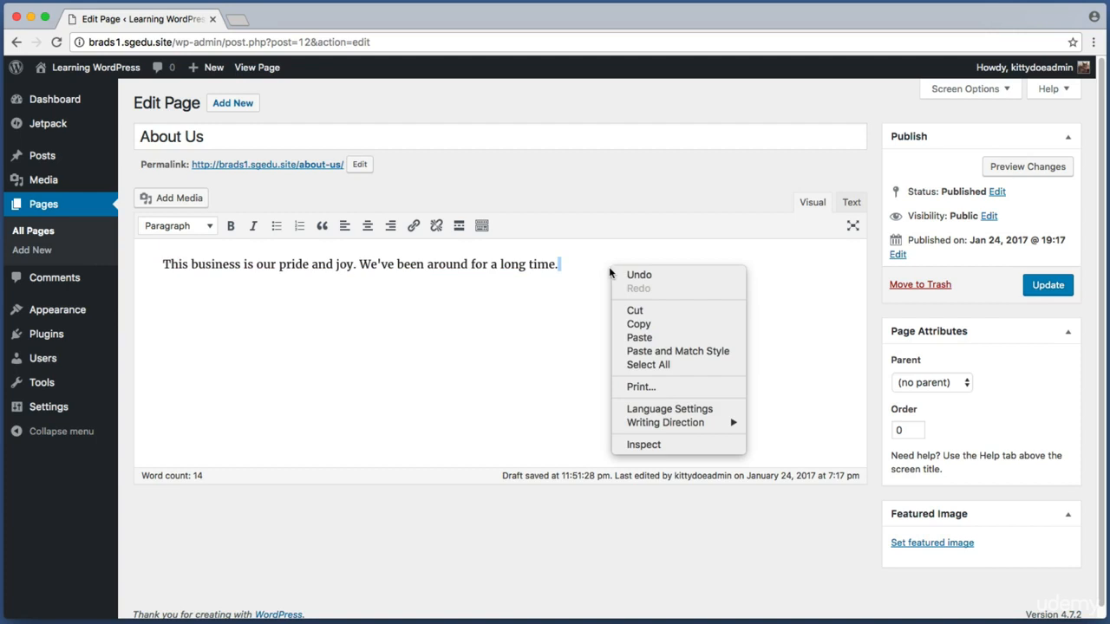
click(595, 269)
right_click(594, 274)
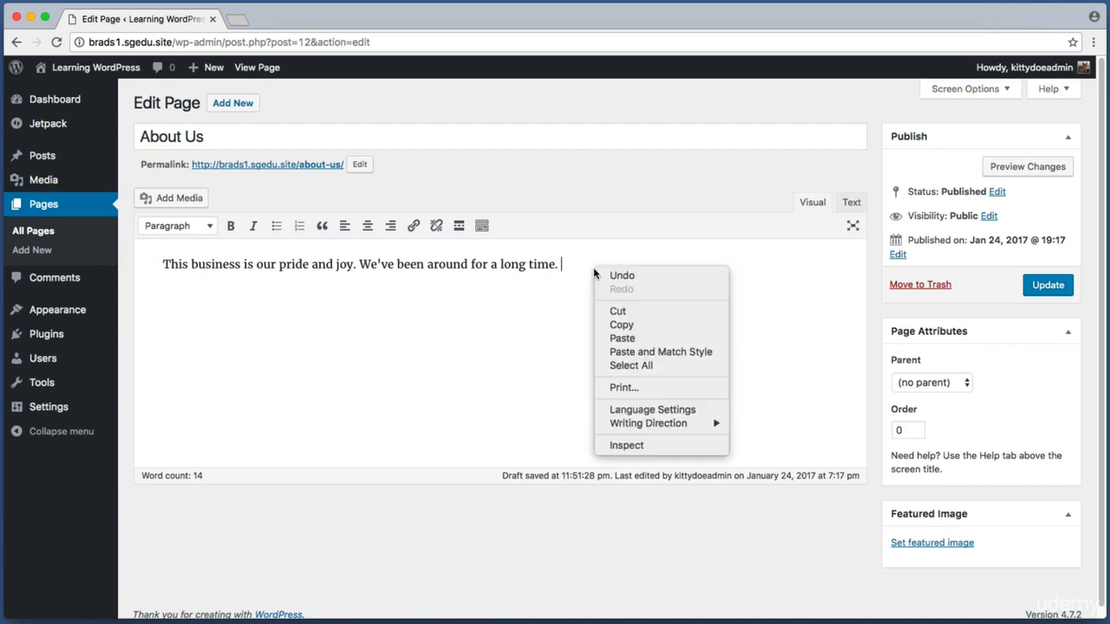
click(639, 338)
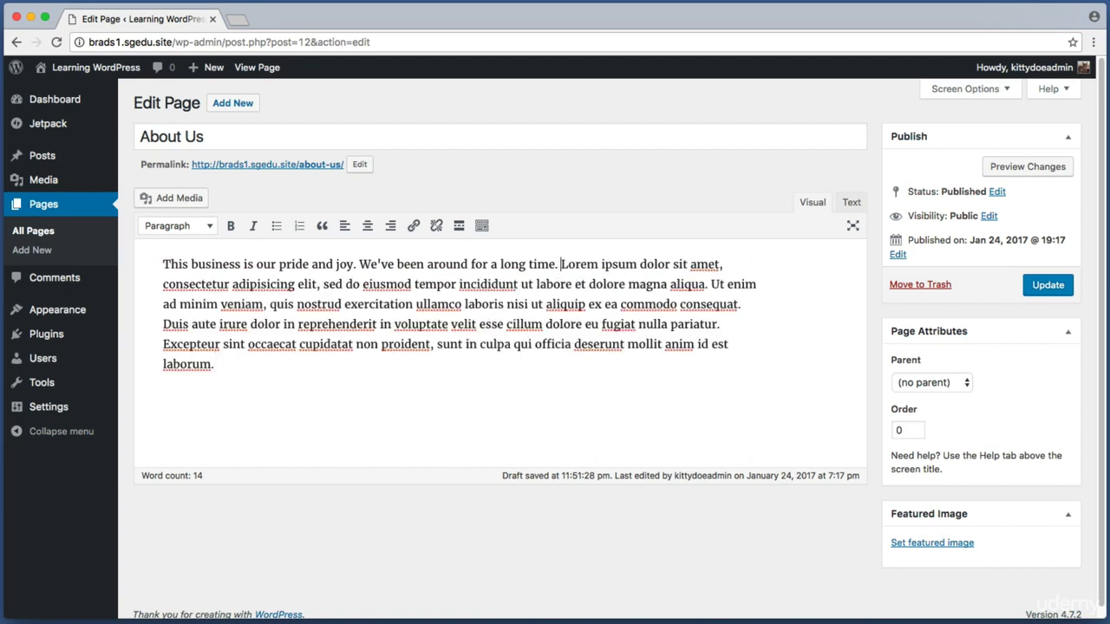
key(super+a)
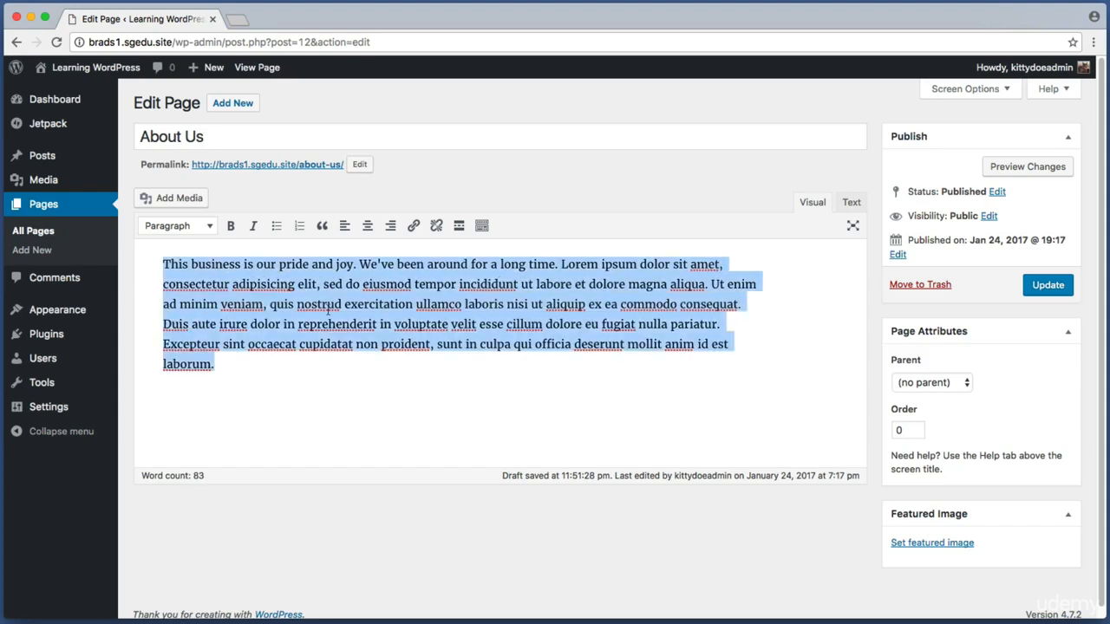
click(387, 368)
drag(261, 359, 120, 236)
click(303, 364)
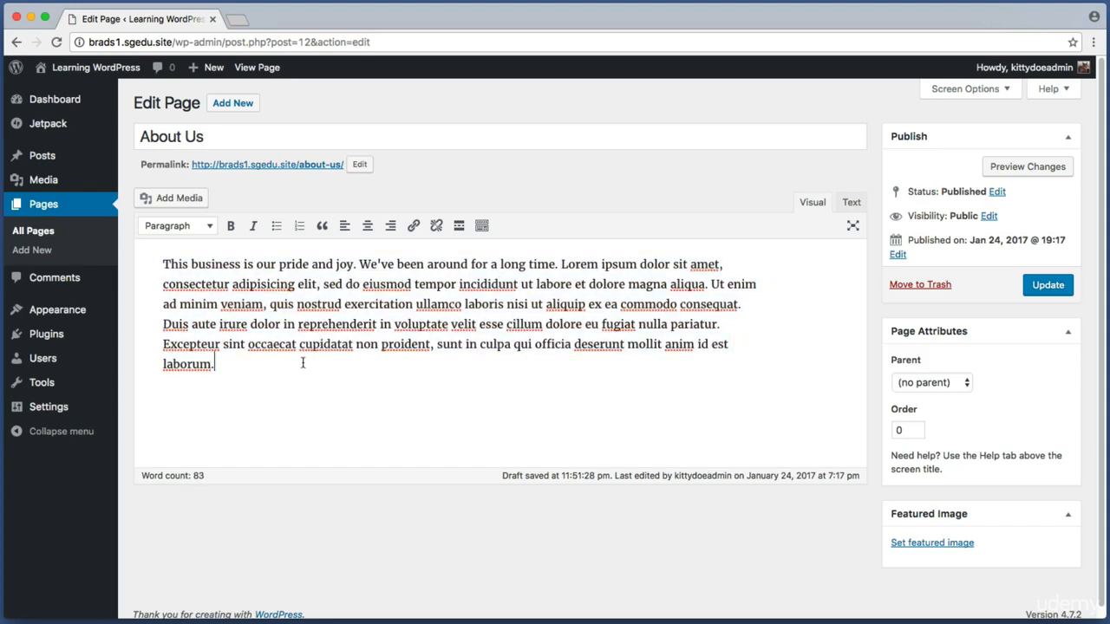
Start a new empty paragraph below the Lorem ipsum text.
key(Return)
key(super+shift+4)
drag(168, 390, 719, 450)
Switch to the YouTube window and open the sharing options for the "Channel Update" video.
key(super+Tab)
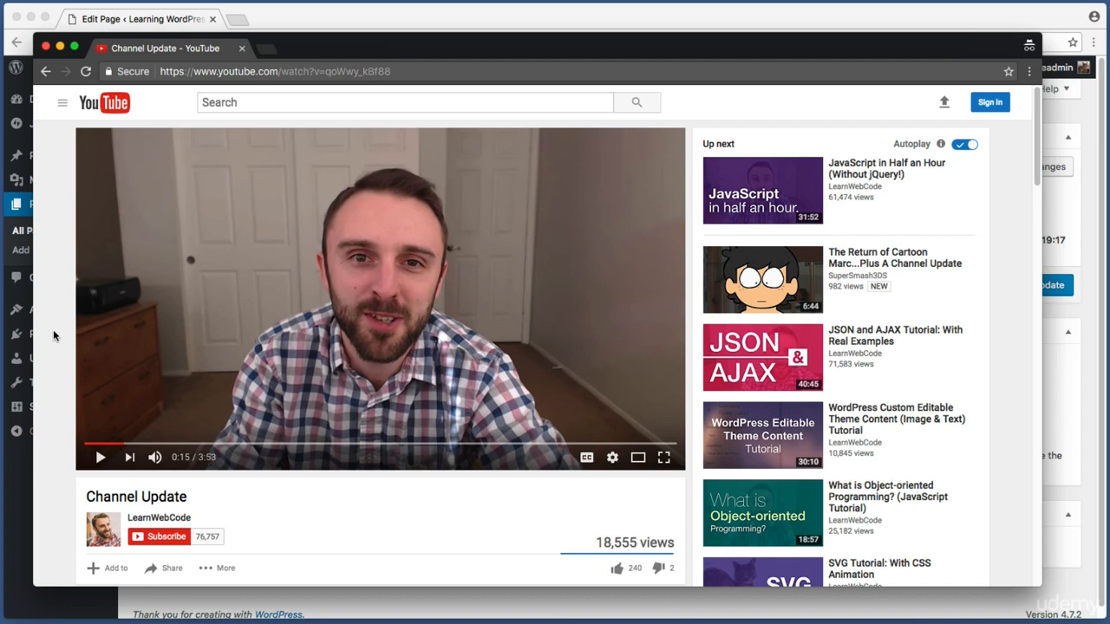
key(super+shift+4)
drag(71, 473, 289, 554)
drag(134, 553, 193, 582)
scroll(58, 500, down, 1)
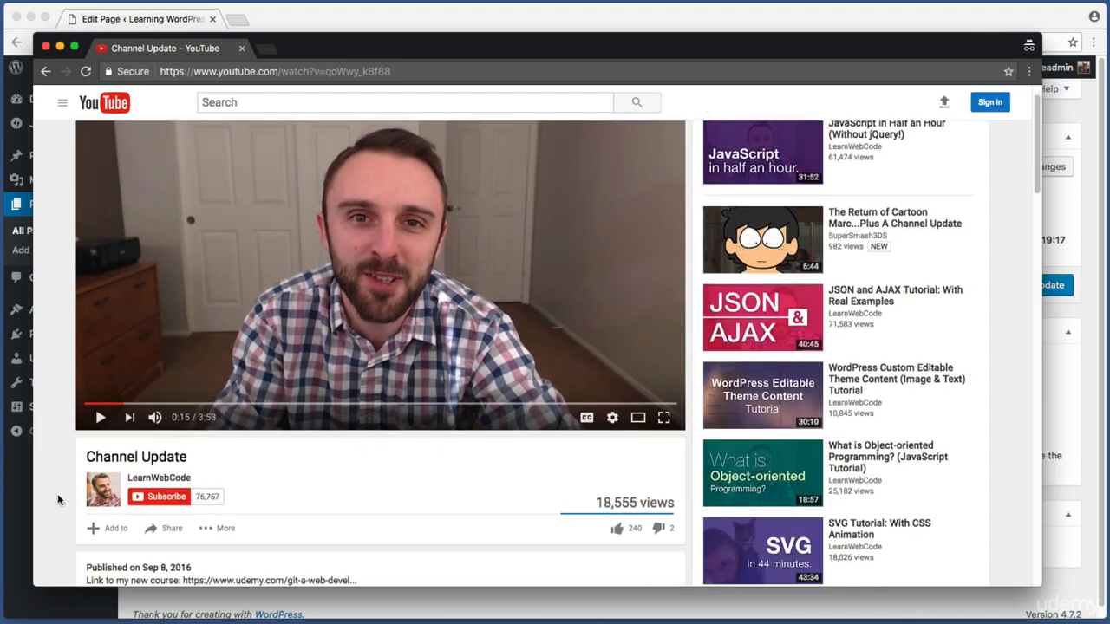
scroll(58, 500, down, 2)
key(super+shift+4)
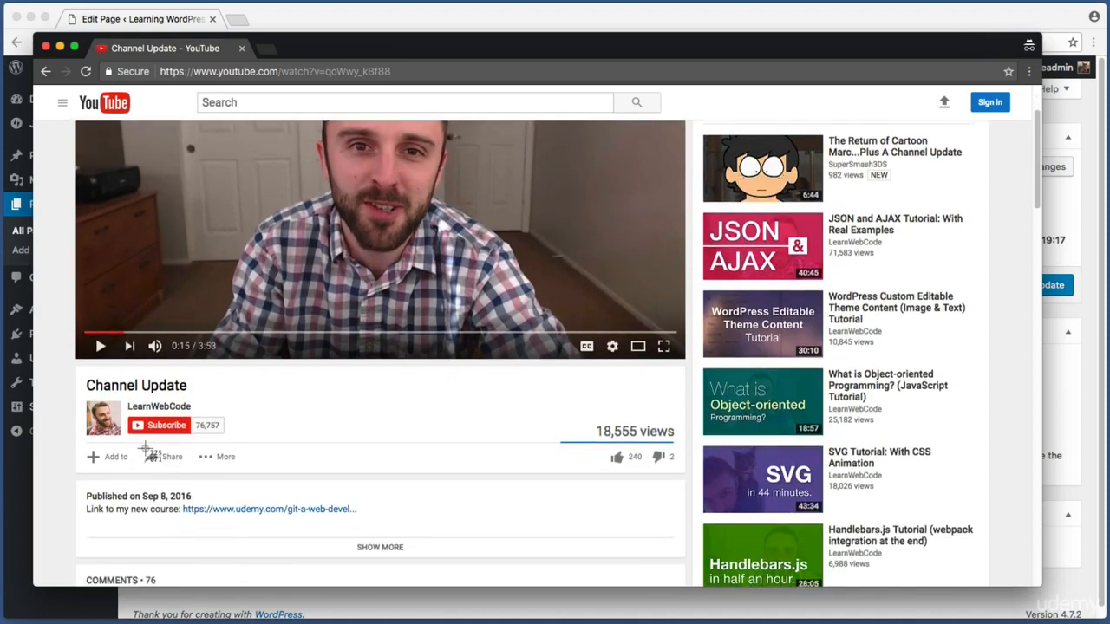
drag(144, 449, 188, 465)
click(163, 456)
key(super+shift+4)
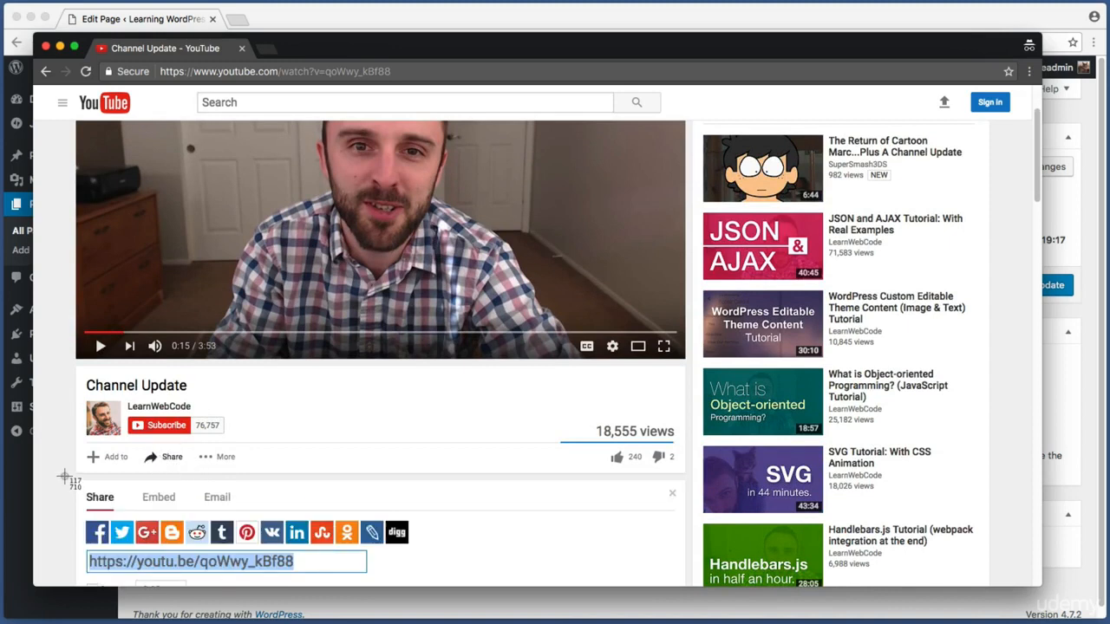
drag(64, 475, 250, 516)
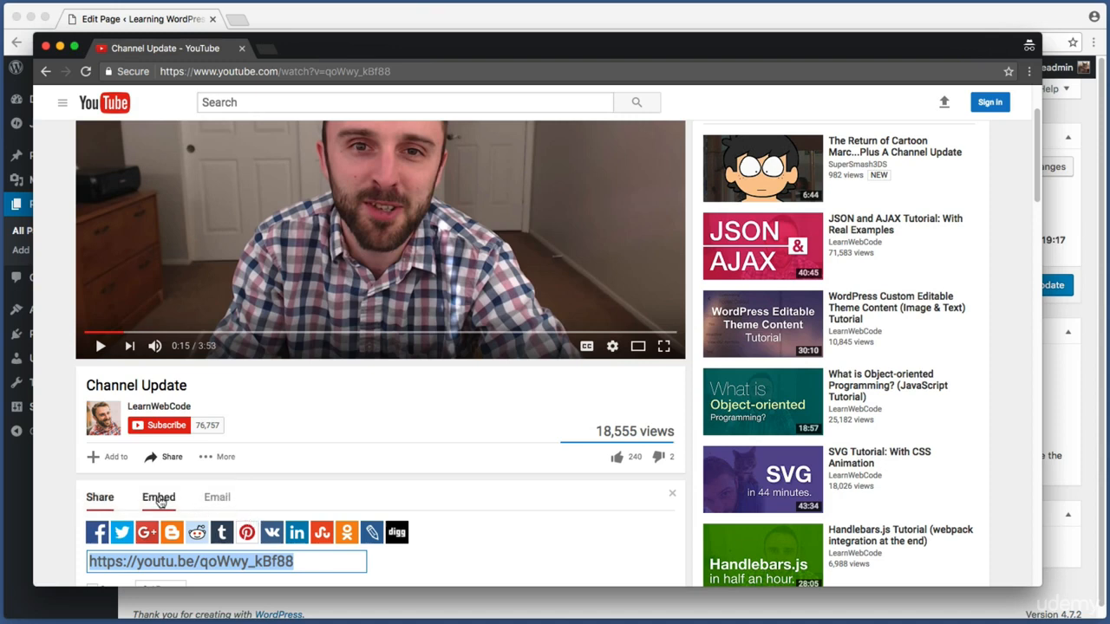
Copy the video's complete iframe embed code and close the YouTube window.
click(158, 501)
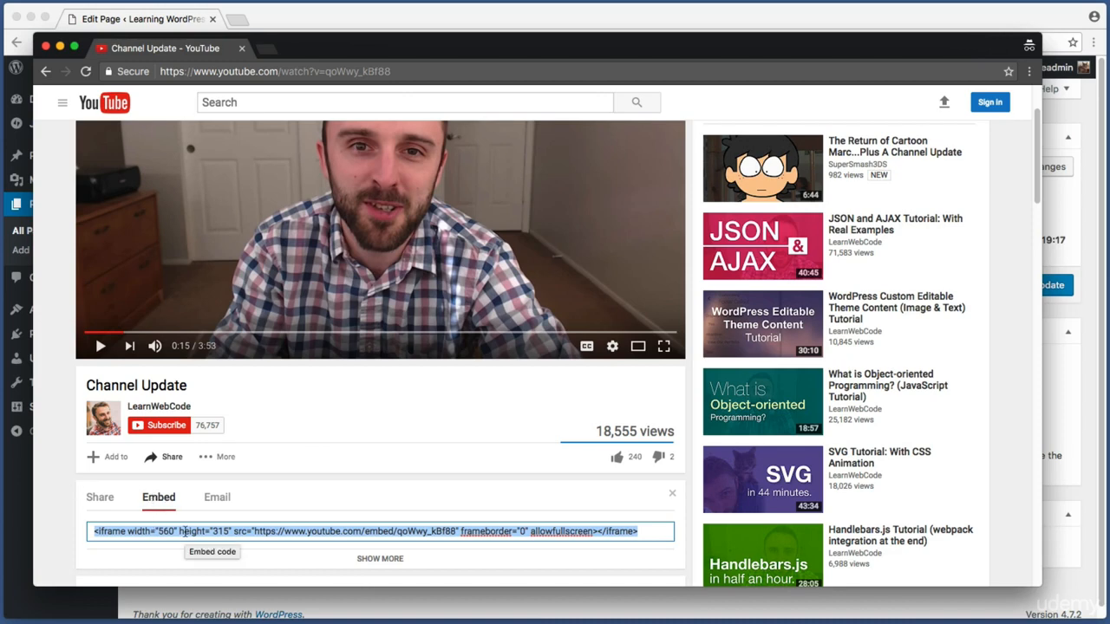
drag(657, 531, 84, 530)
key(super+c)
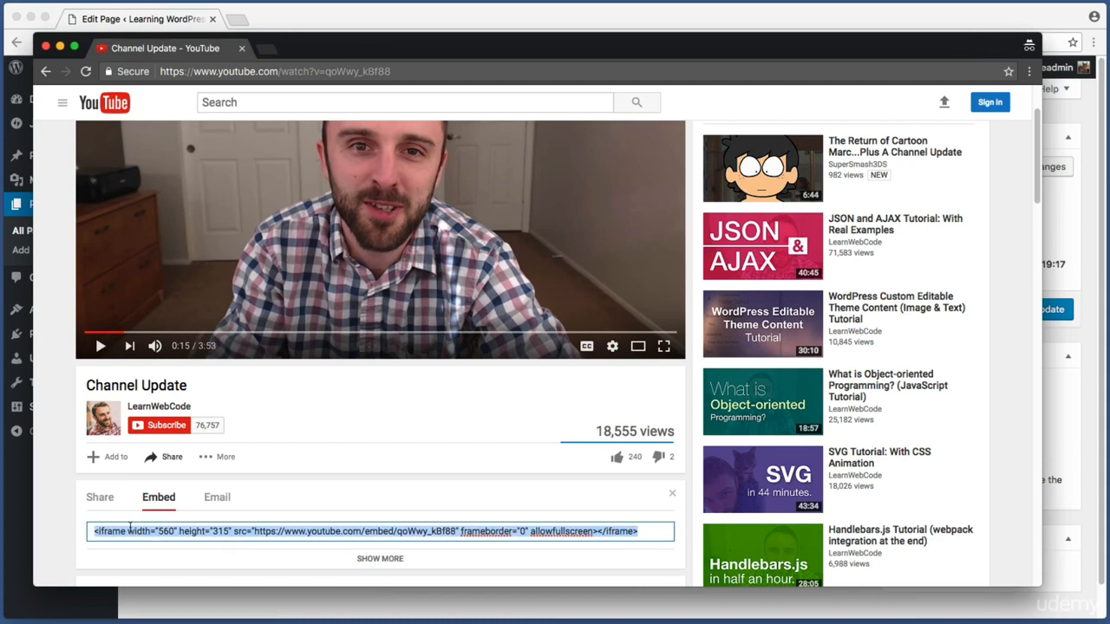
right_click(131, 531)
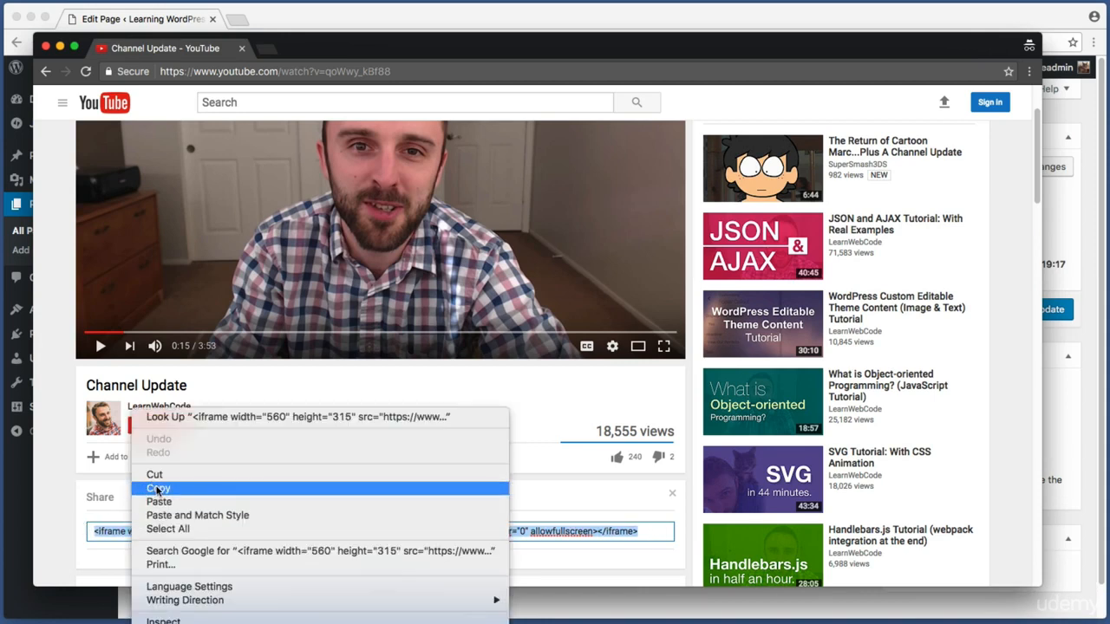
click(167, 490)
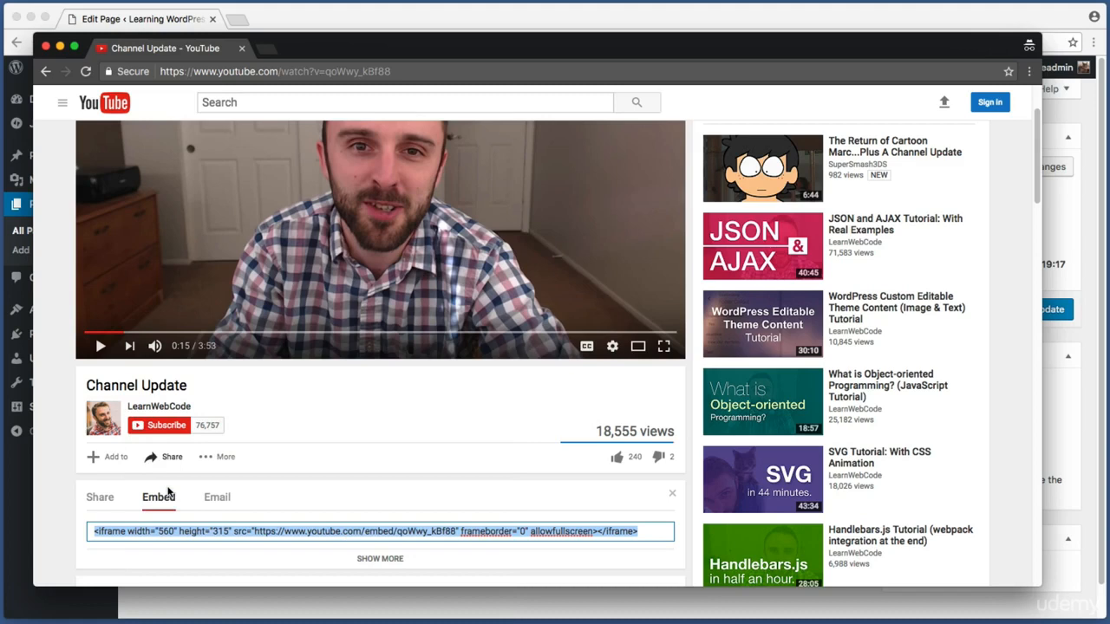
key(super+w)
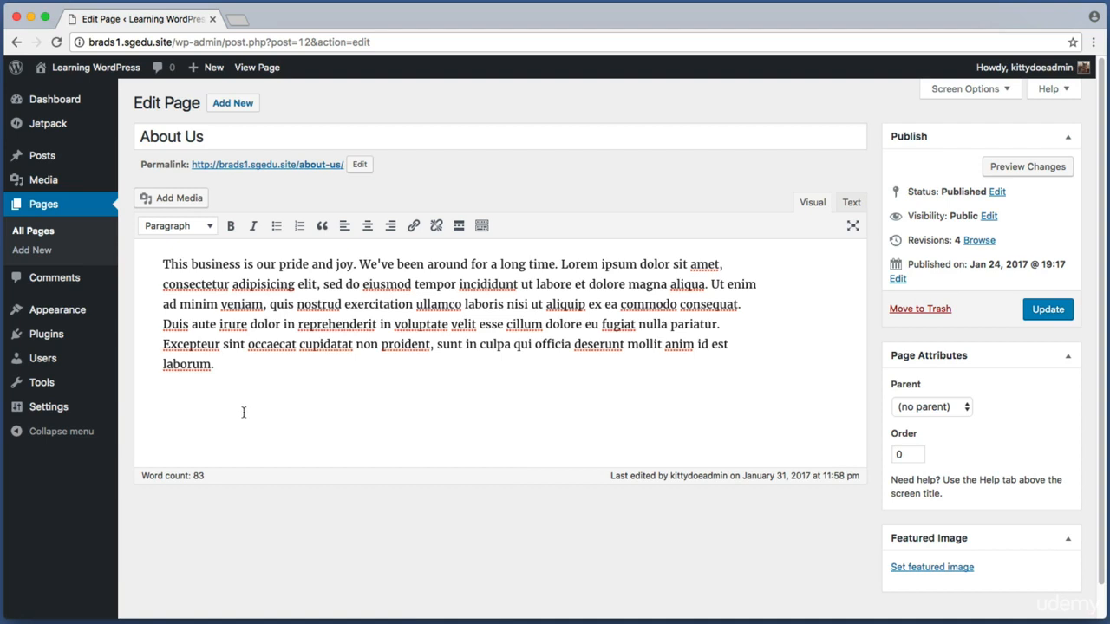
Switch the About Us content editor to Text mode and delete the trailing &nbsp; below the paragraph.
key(super+shift+4)
drag(782, 186, 873, 212)
key(super+a)
click(270, 425)
click(852, 204)
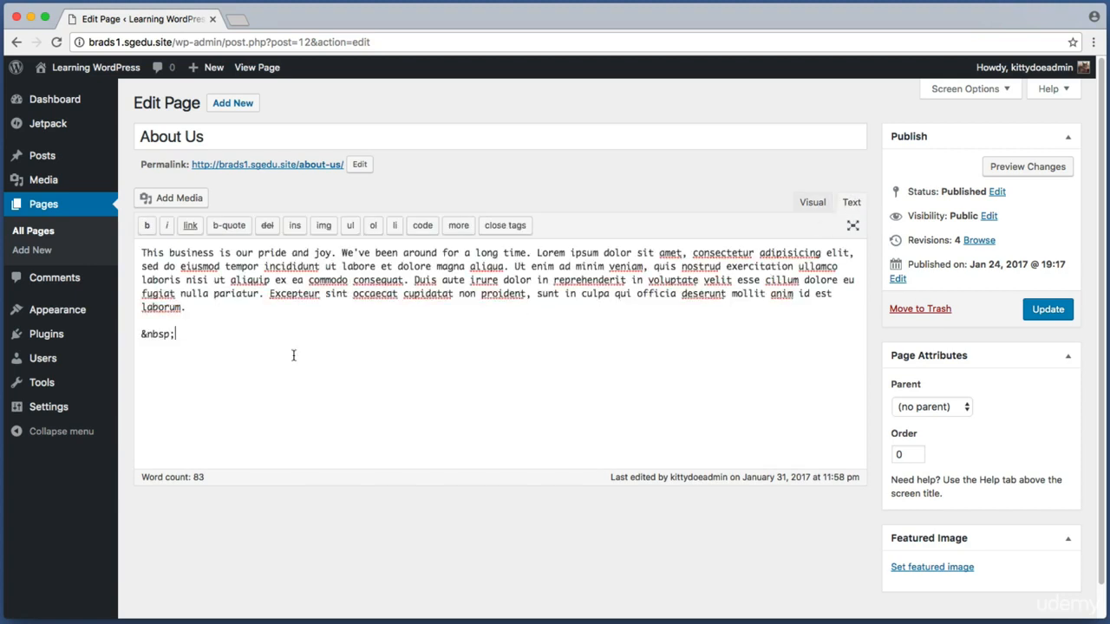
click(234, 339)
key(BackSpace)
key(BackSpace)
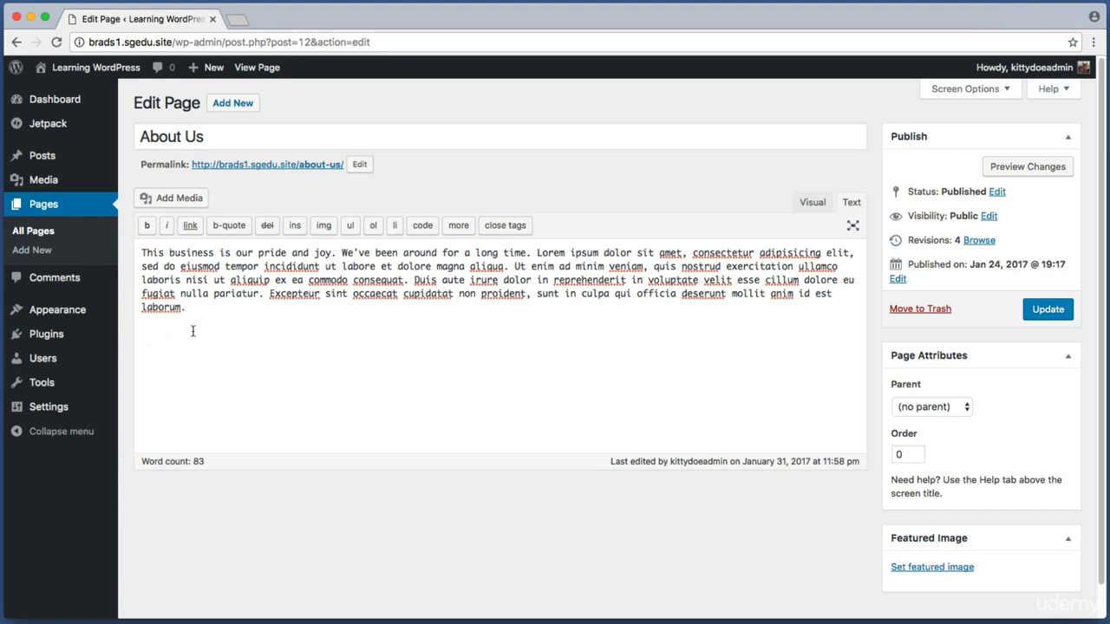
Paste the YouTube iframe embed code below the paragraph, separated from it by a blank line.
right_click(154, 332)
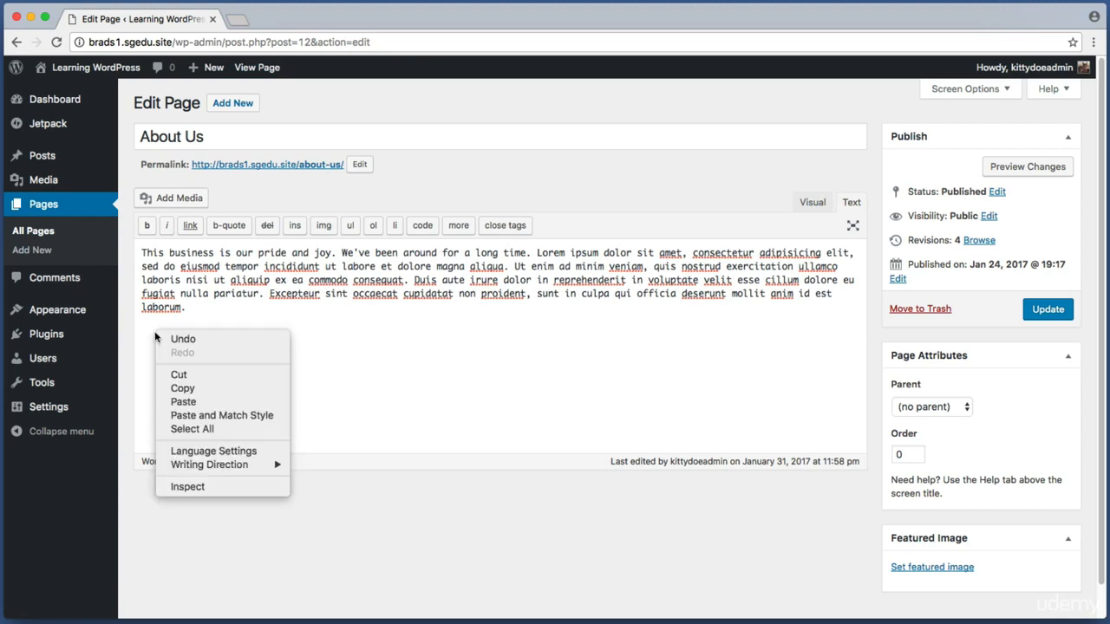
click(184, 402)
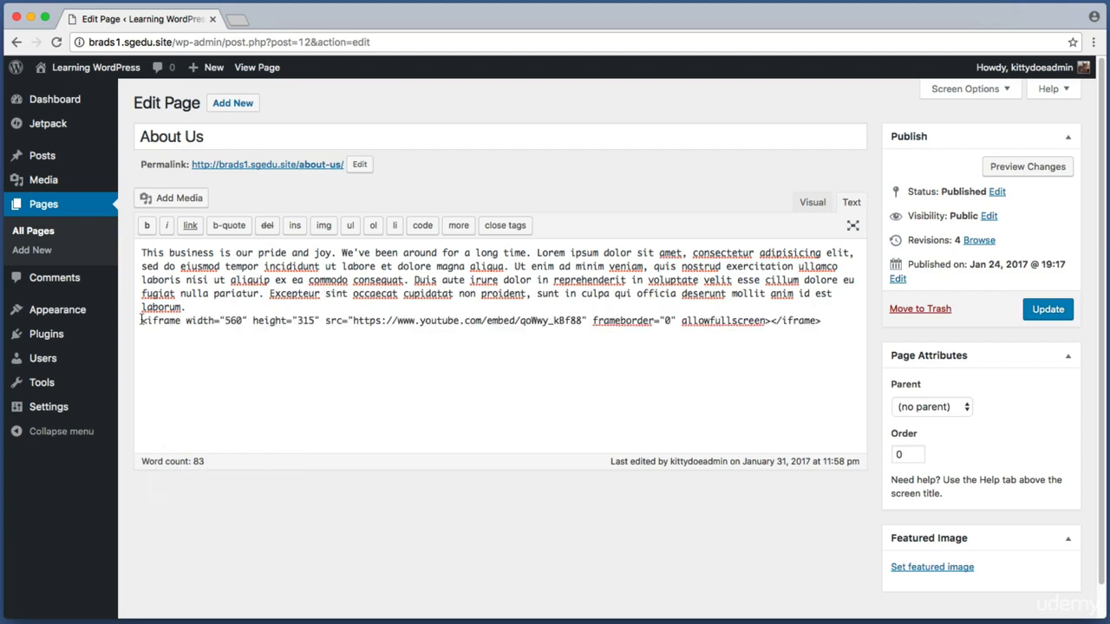
drag(142, 320, 531, 334)
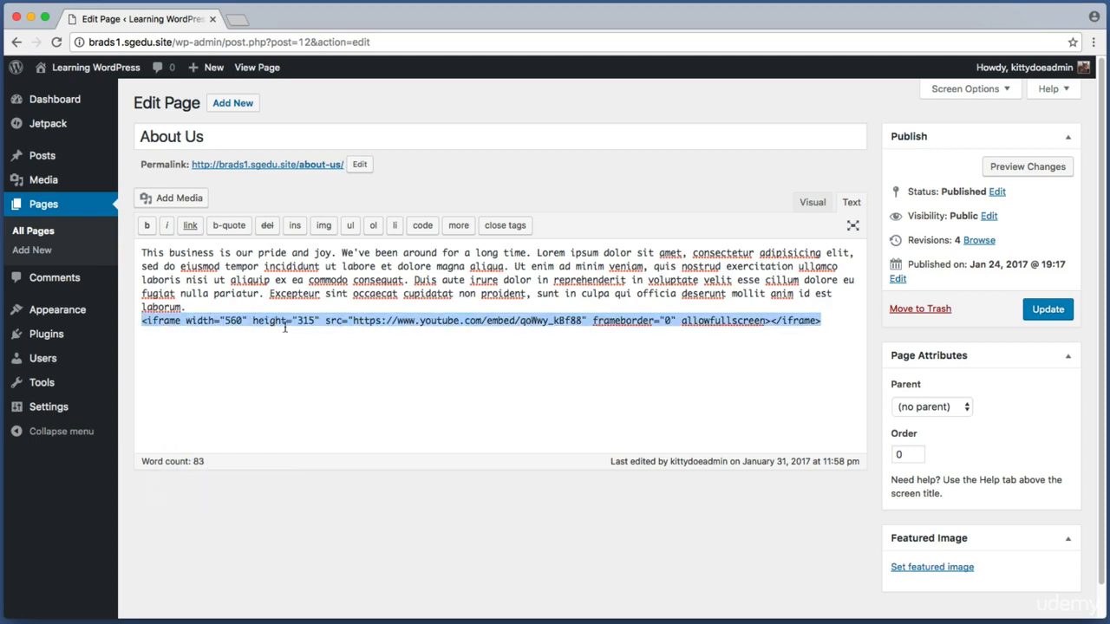
click(141, 321)
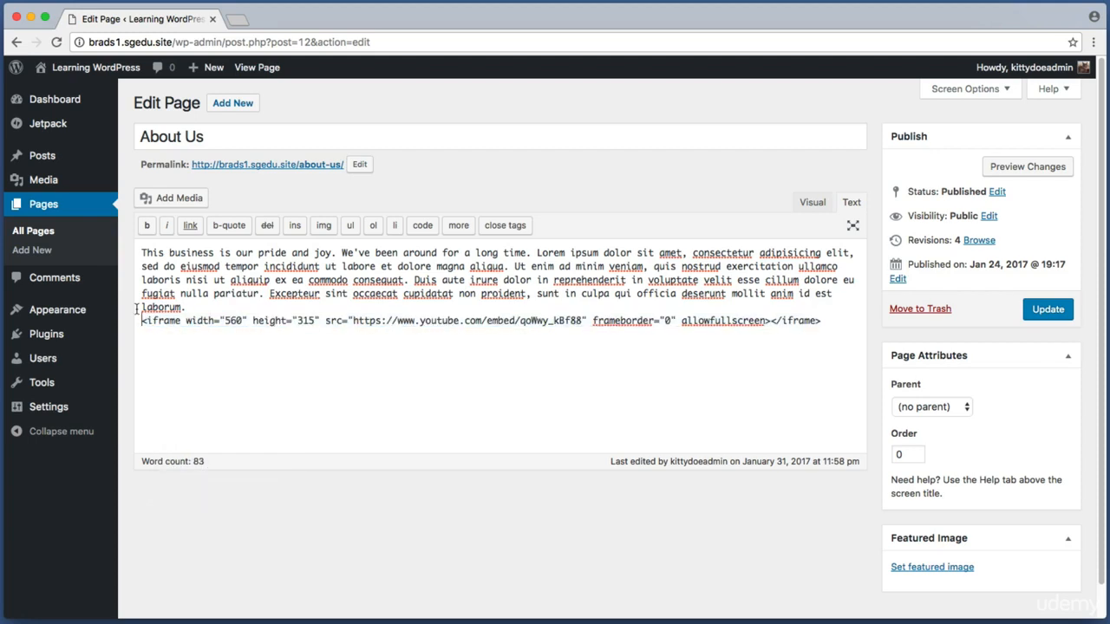
key(Return)
drag(208, 314, 158, 264)
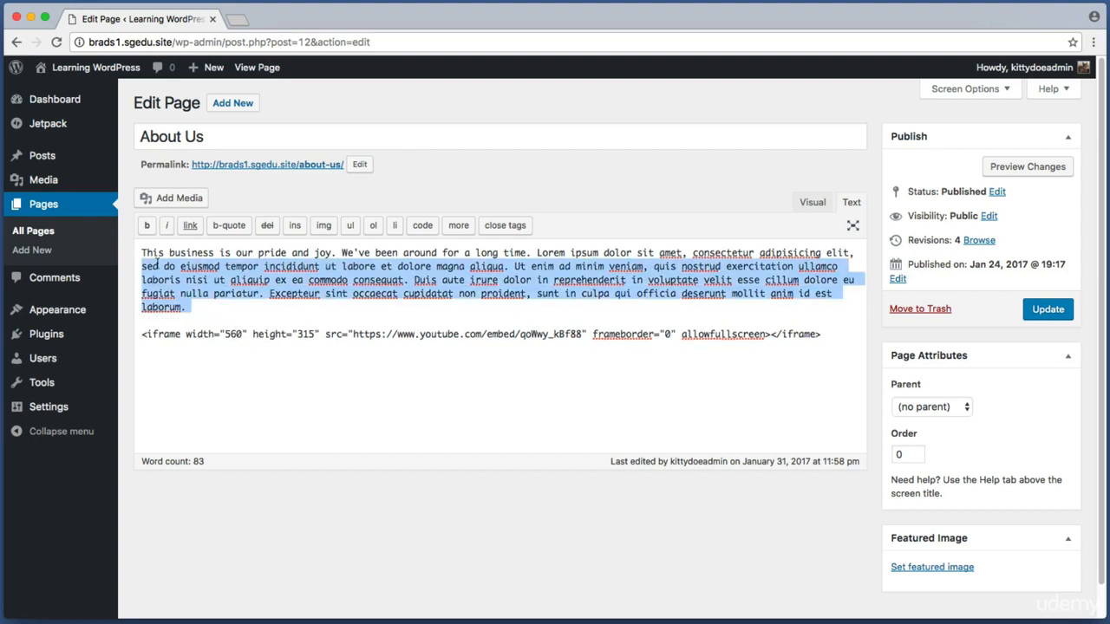
click(318, 333)
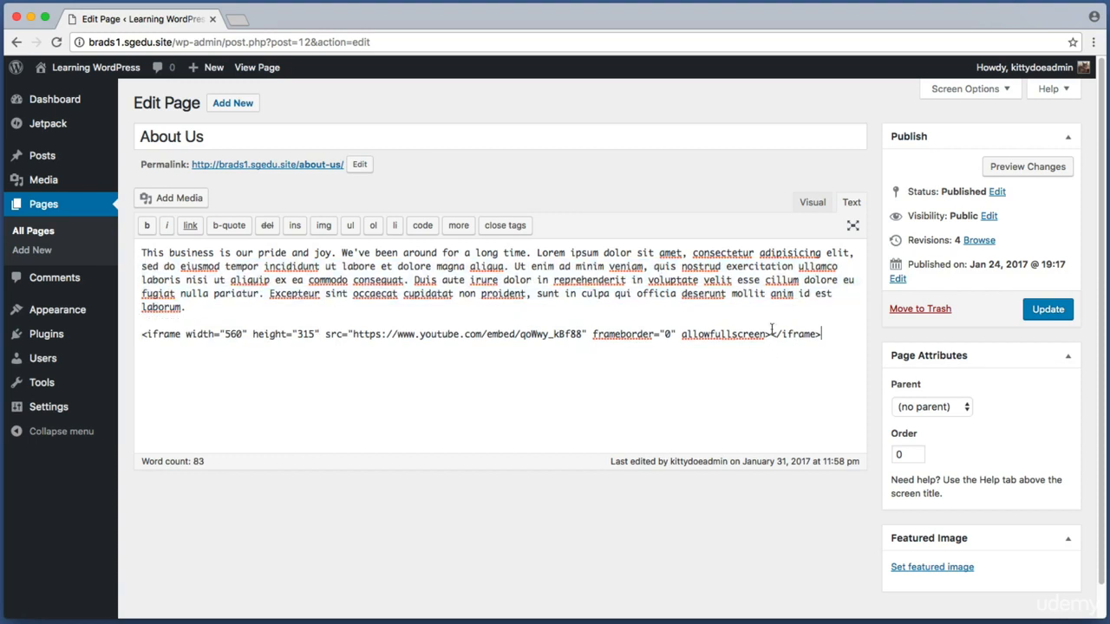
drag(821, 334, 356, 333)
click(435, 333)
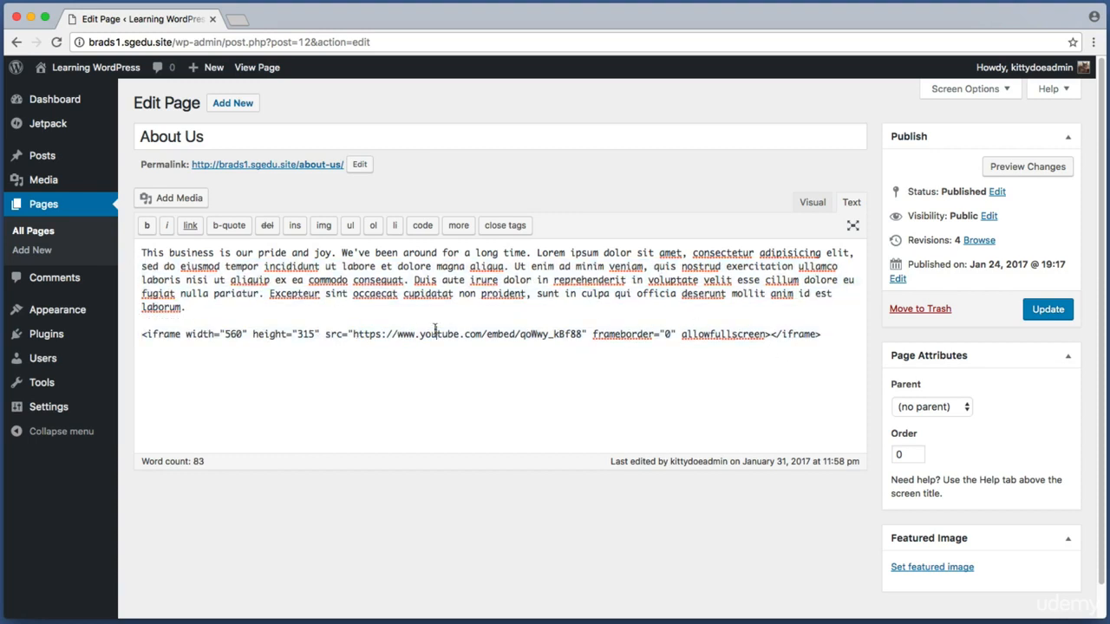
Return the content editor to Visual mode and update the About Us page.
drag(789, 191, 828, 213)
click(808, 204)
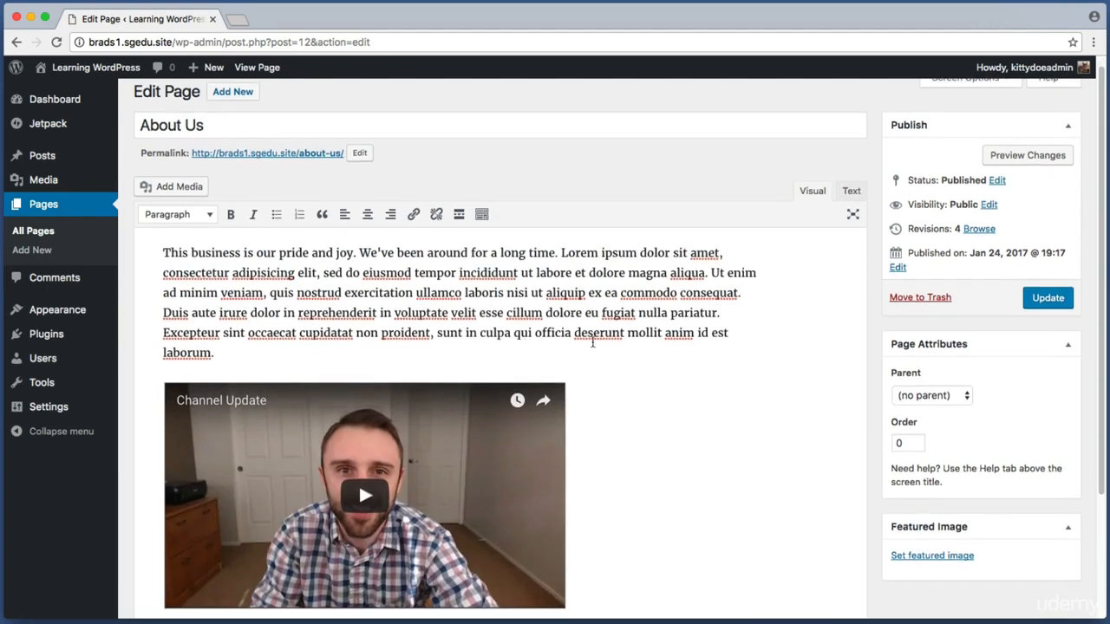
key(super+shift+4)
drag(1006, 287, 1083, 318)
click(1065, 303)
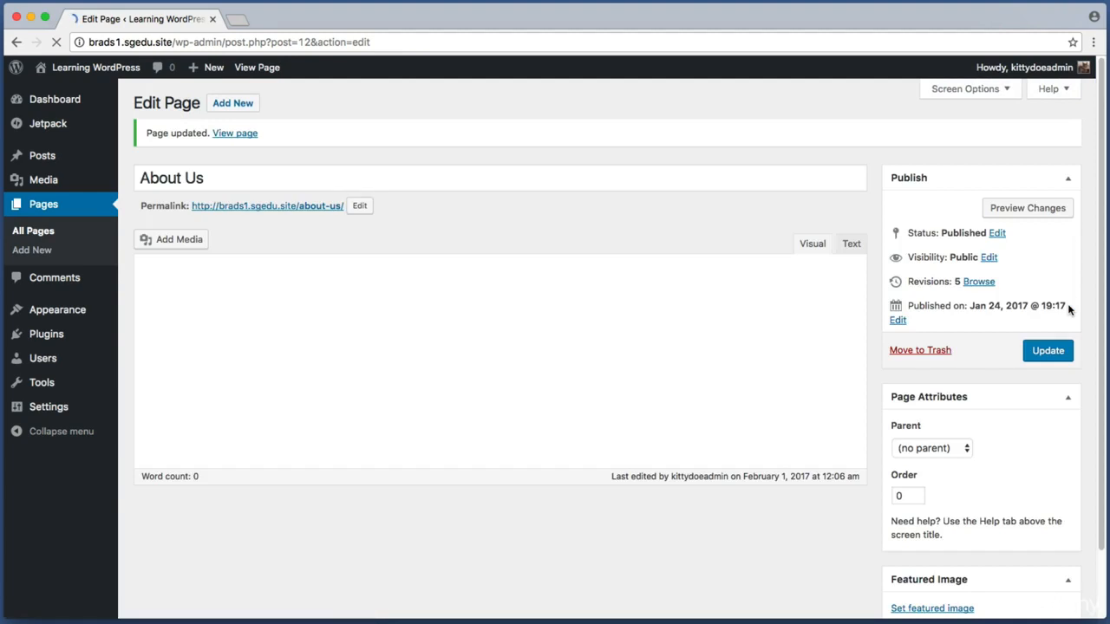
View the live About Us page and examine the paragraph and the title overlay on the embedded video.
key(super+shift+4)
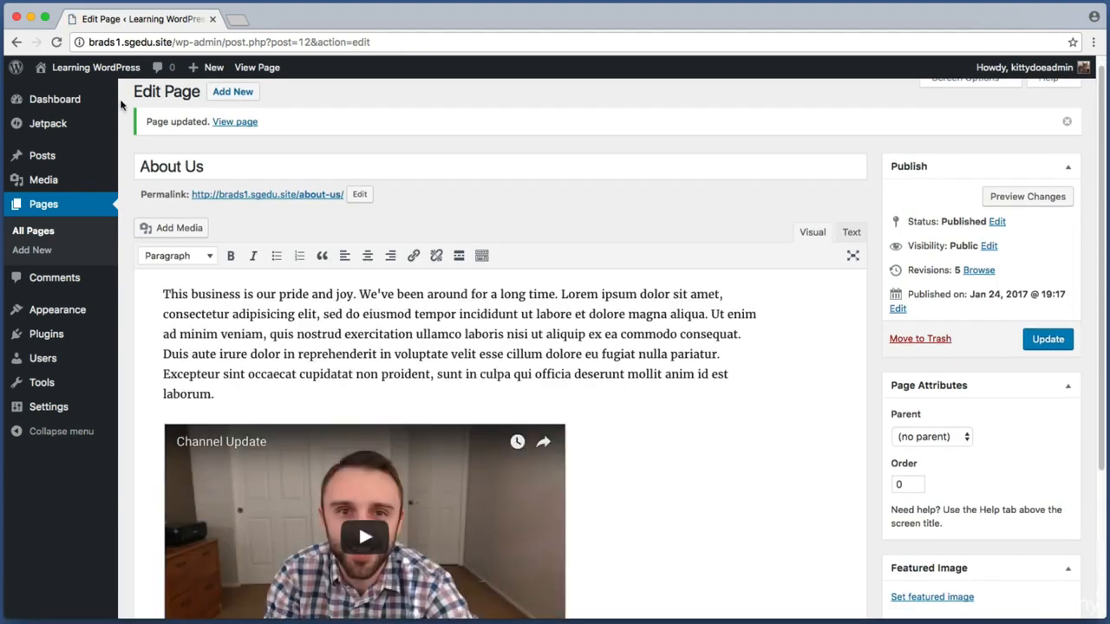
drag(126, 106, 307, 139)
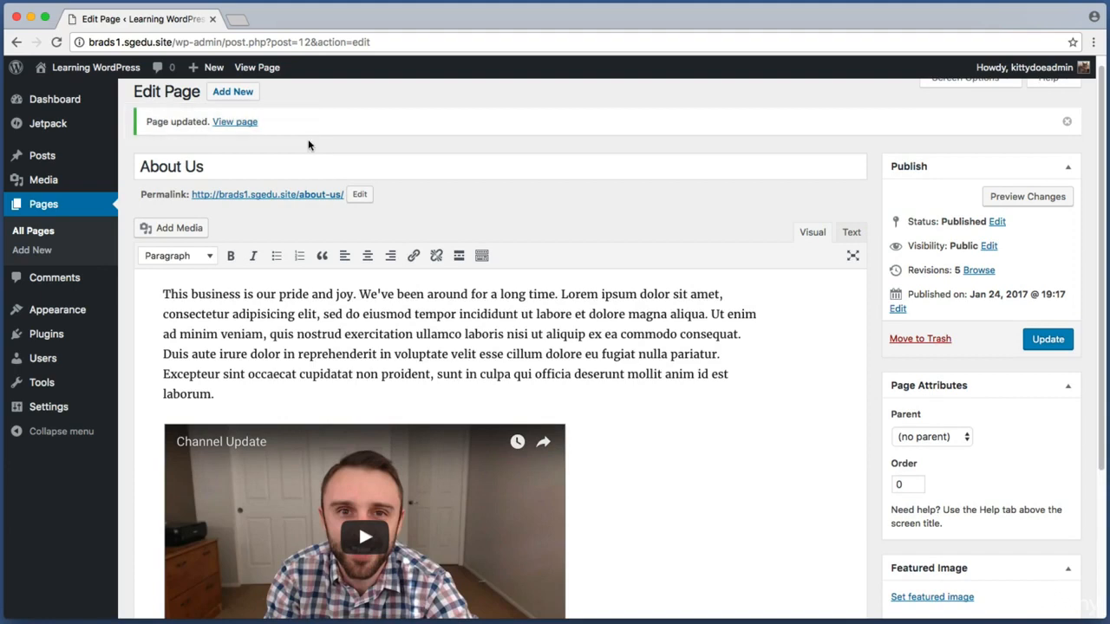
click(236, 122)
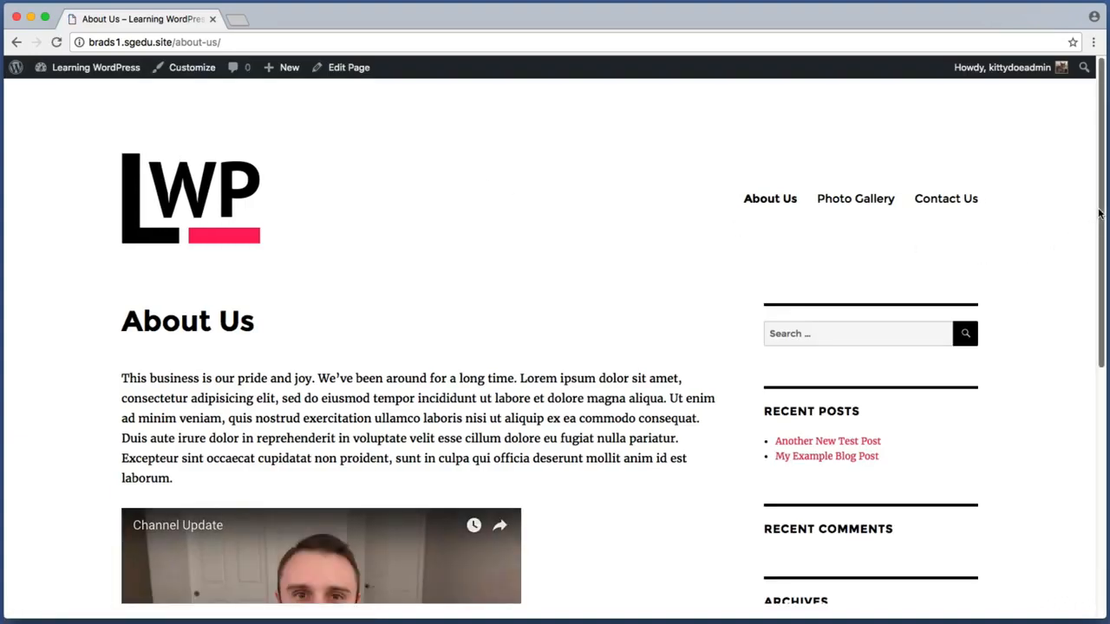
drag(1099, 213, 1107, 328)
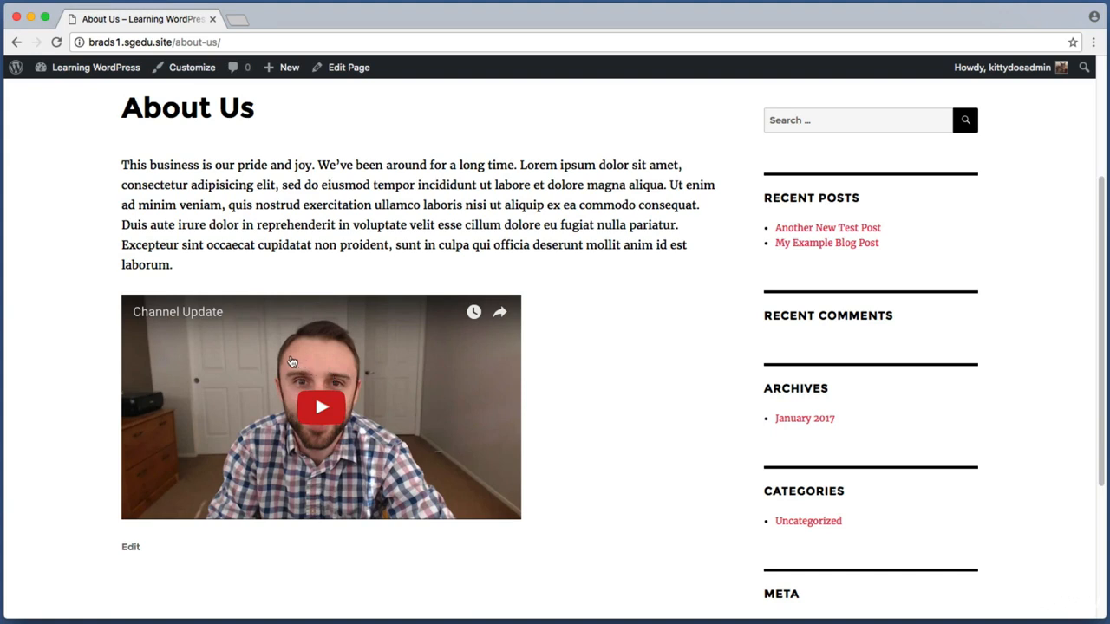
drag(213, 163, 635, 233)
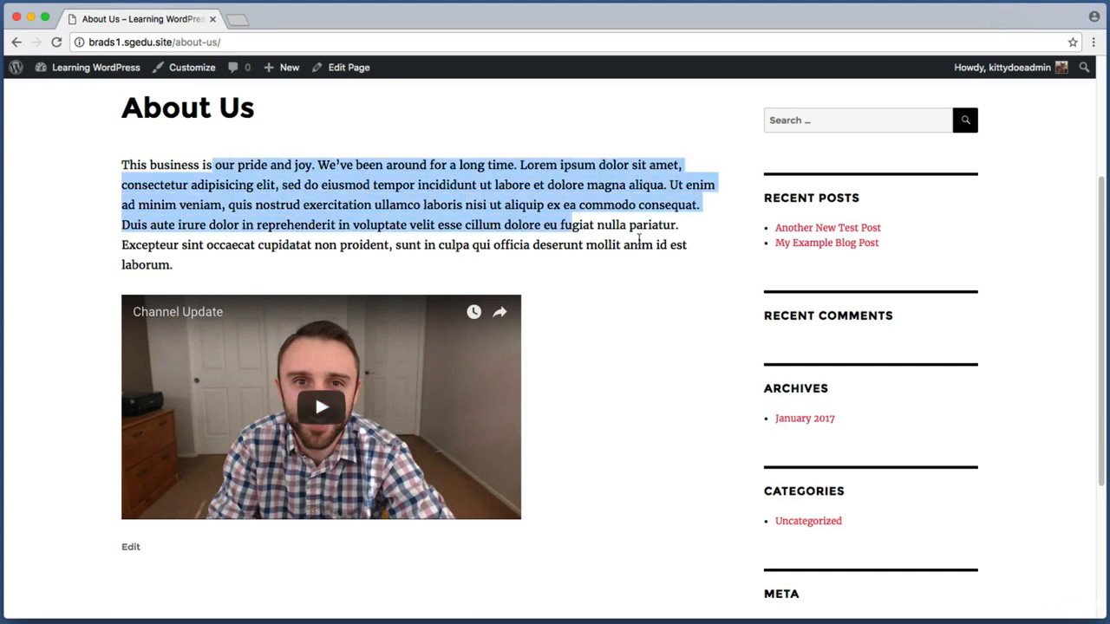
click(639, 238)
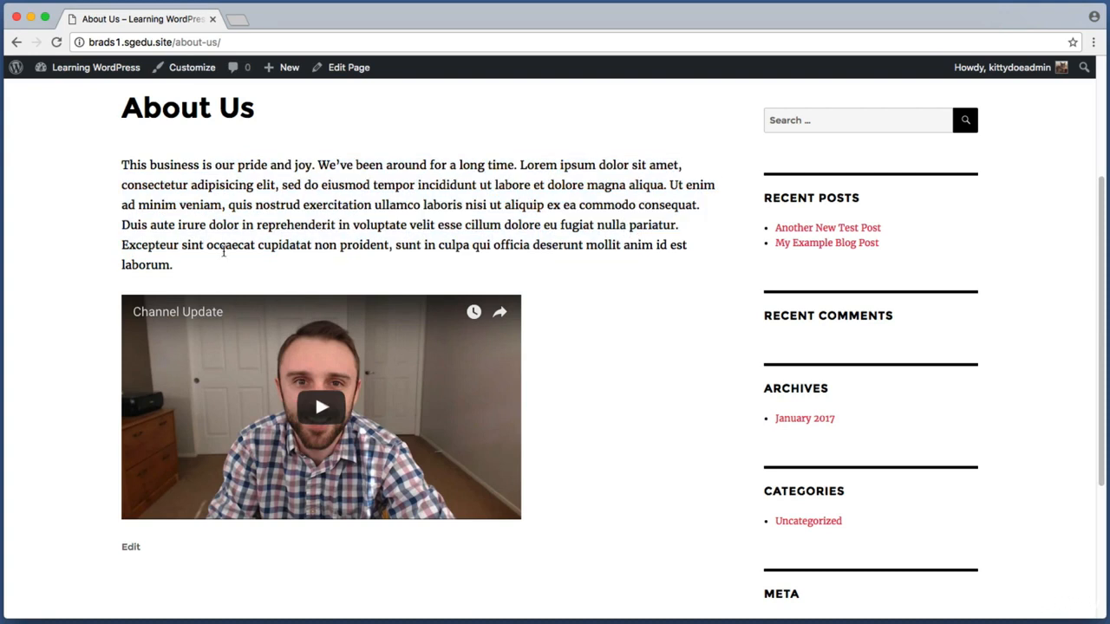
key(super+shift+4)
drag(125, 299, 236, 324)
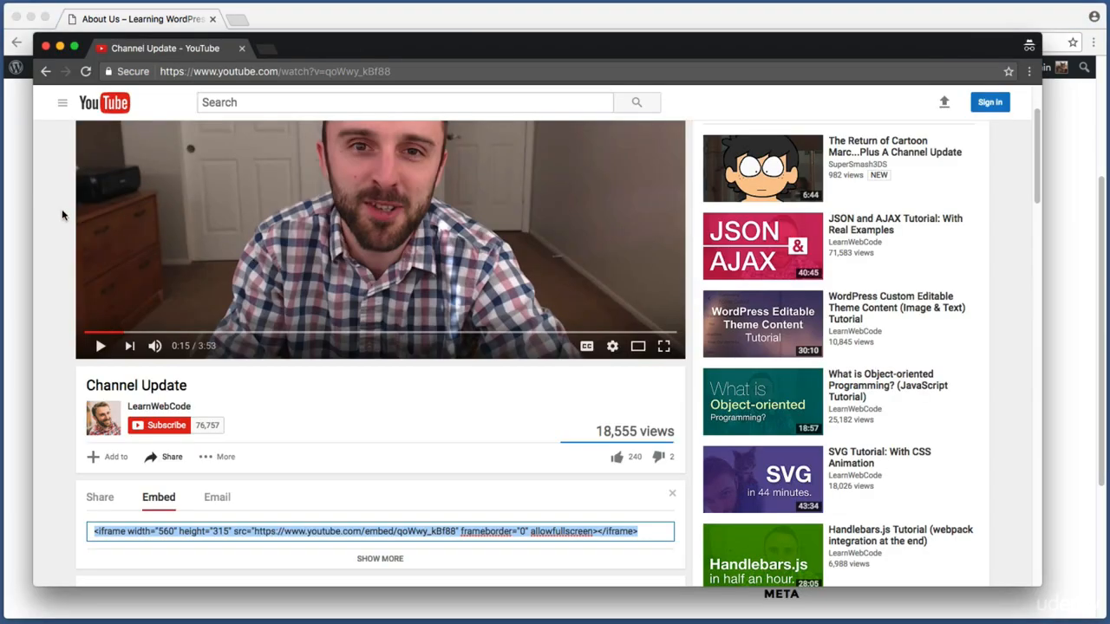
Switch to the YouTube window and expand the additional embed options for the Channel Update video.
key(super+shift+4)
drag(143, 442, 184, 517)
key(super+shift+4)
drag(642, 531, 90, 531)
scroll(61, 498, down, 2)
key(super+shift+4)
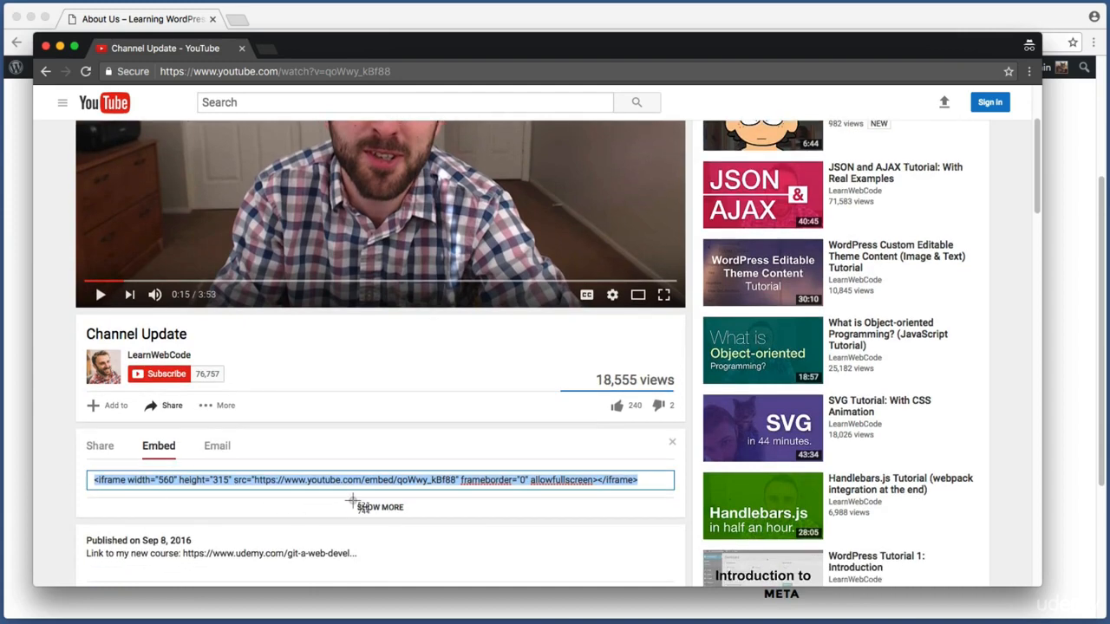
drag(357, 501, 416, 518)
click(371, 509)
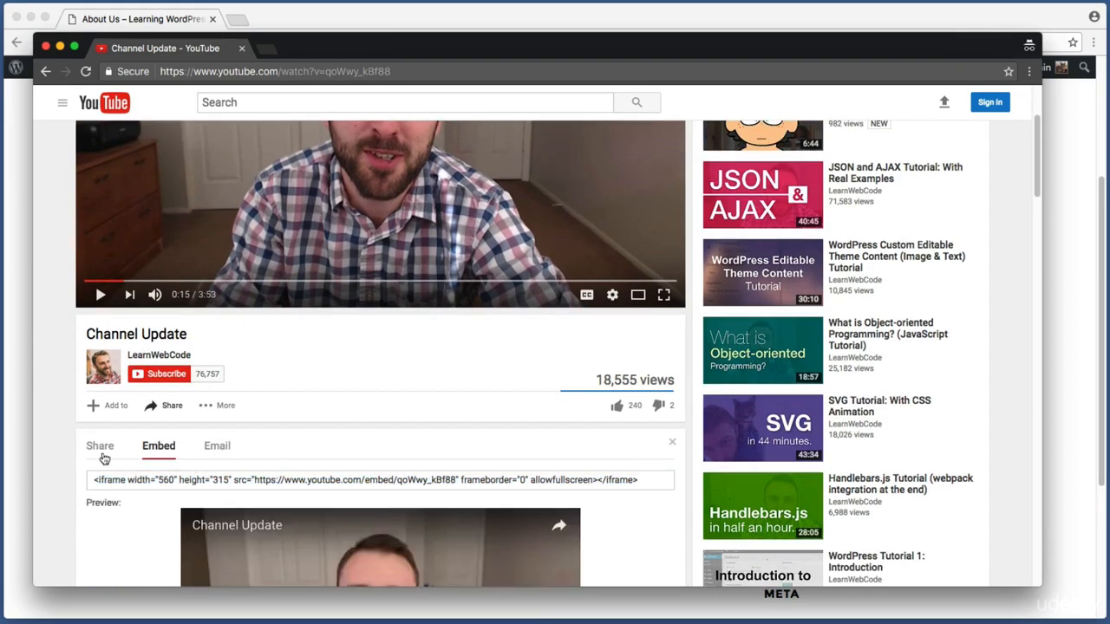
scroll(59, 440, down, 5)
scroll(61, 447, down, 1)
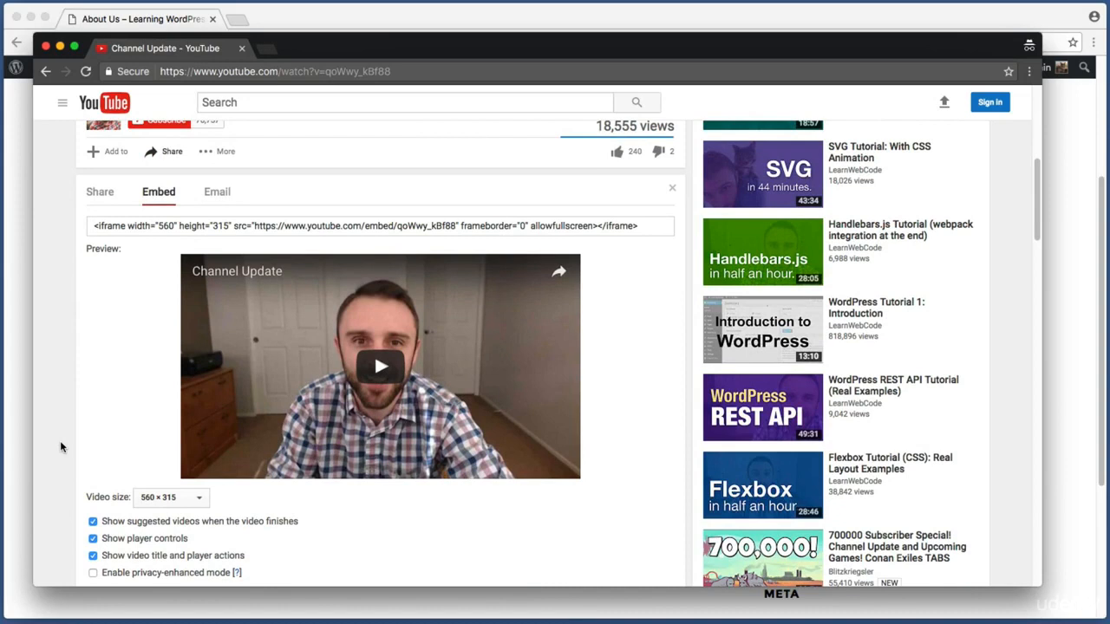
Set the embedded video's size to 640 × 360.
key(super+shift+4)
drag(78, 479, 216, 505)
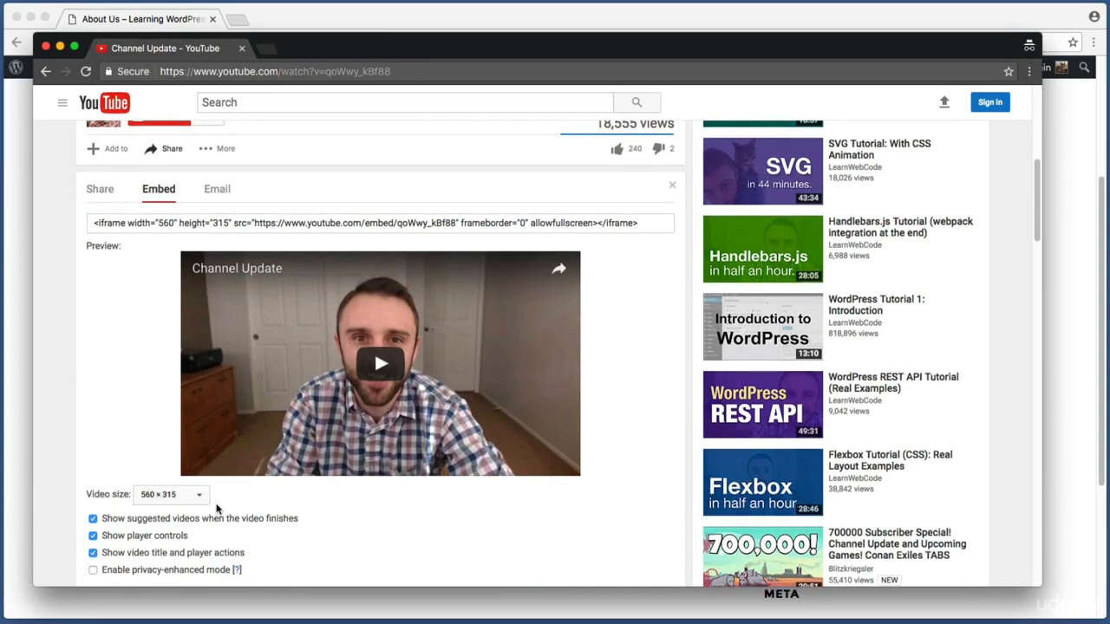
click(156, 496)
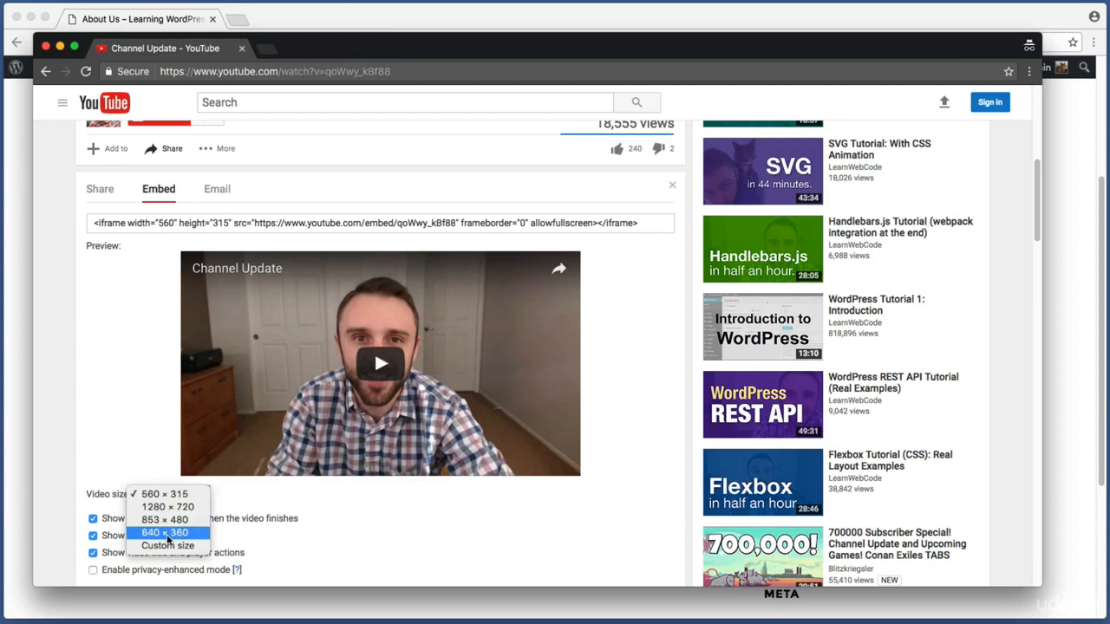
click(168, 534)
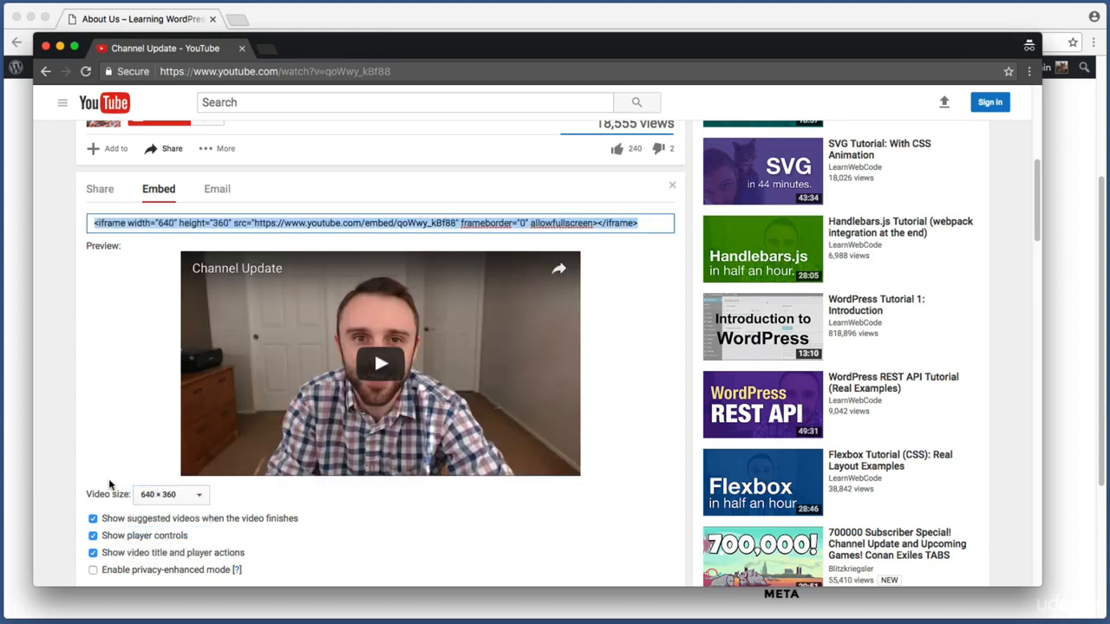
Turn off suggested videos at the finish, player controls, and the video title and player actions for the embed.
key(super+shift+4)
drag(72, 506, 293, 585)
click(93, 520)
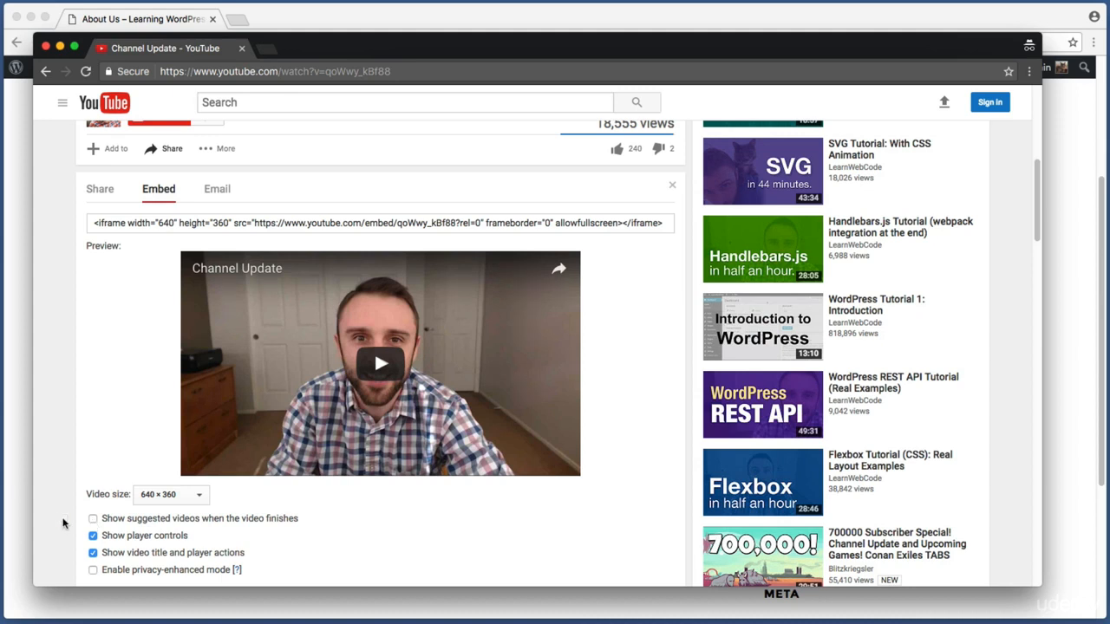
key(super+shift+4)
drag(80, 524, 201, 545)
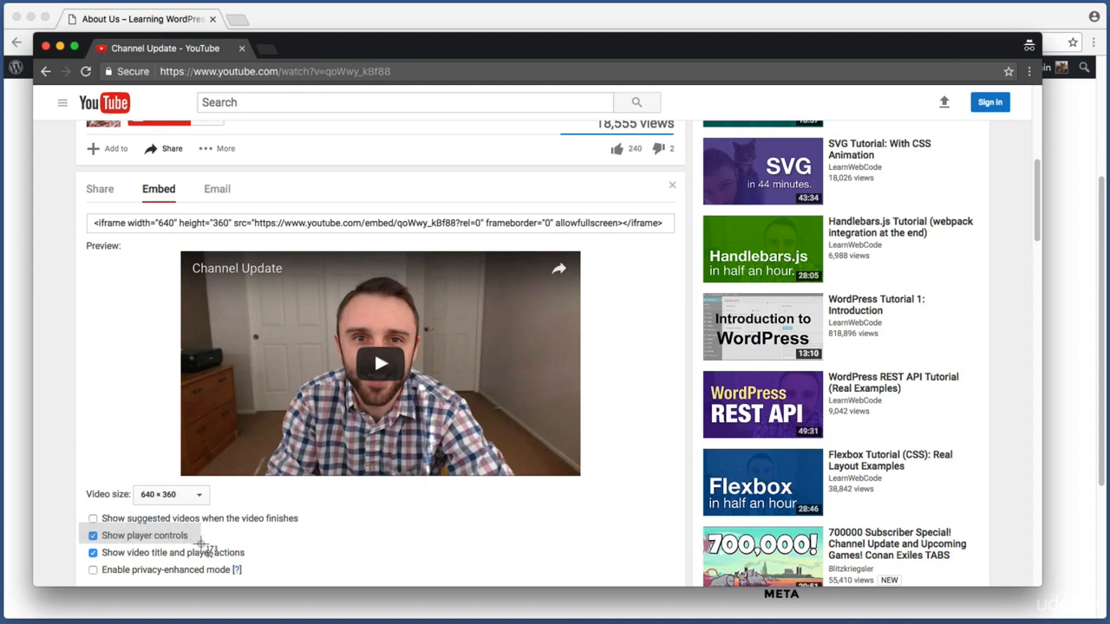
drag(201, 544, 202, 546)
click(92, 537)
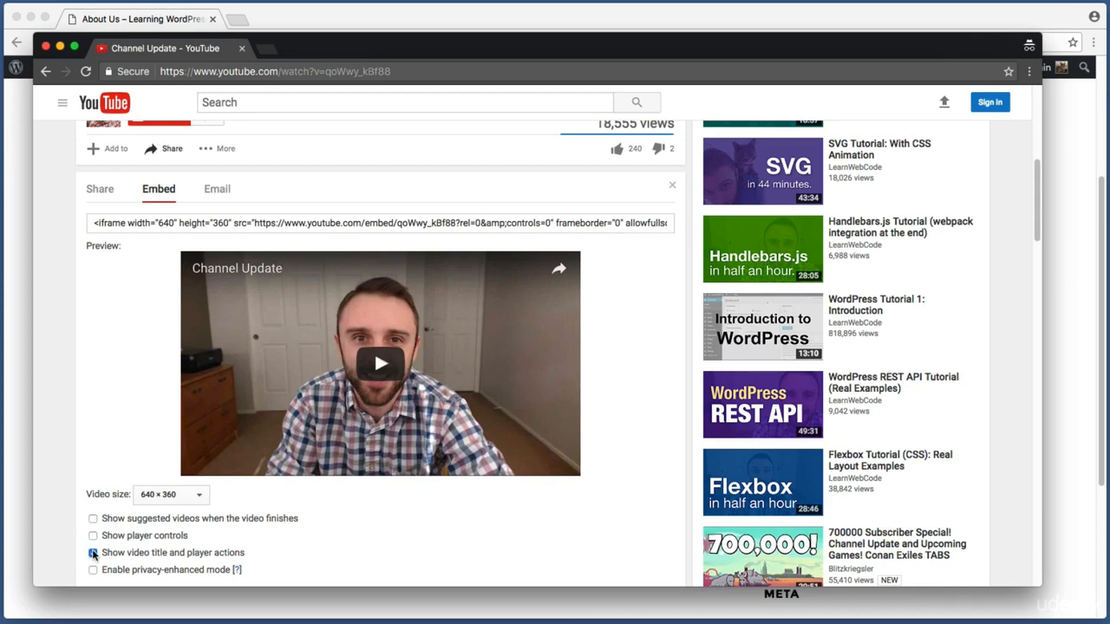
click(93, 553)
Copy the complete customized iframe embed code of the Channel Update video.
scroll(40, 524, down, 1)
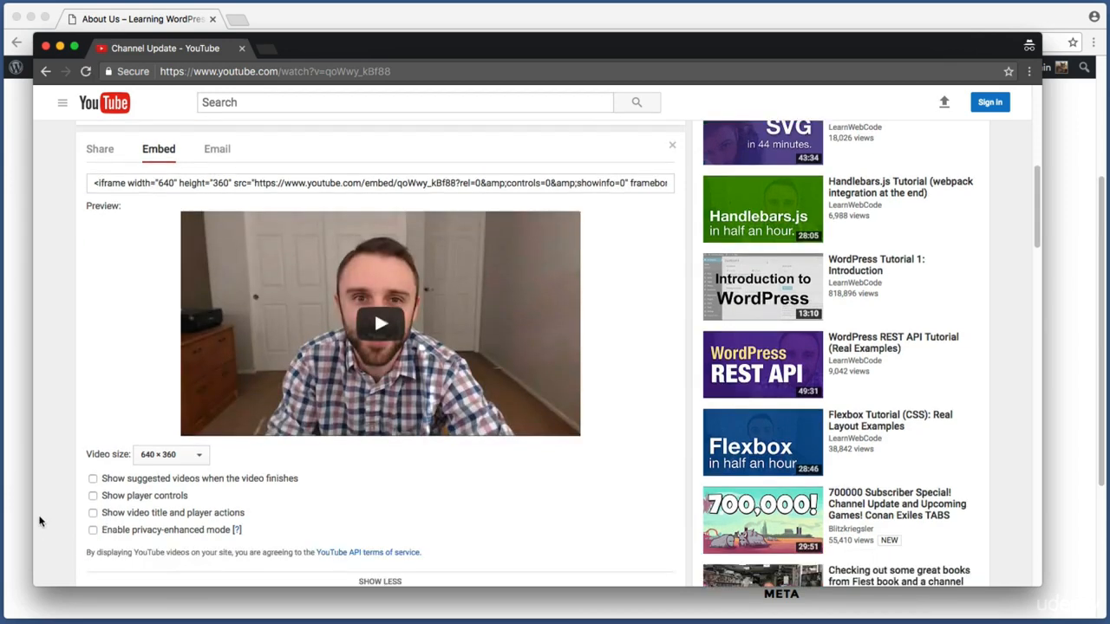
scroll(40, 520, up, 1)
click(419, 200)
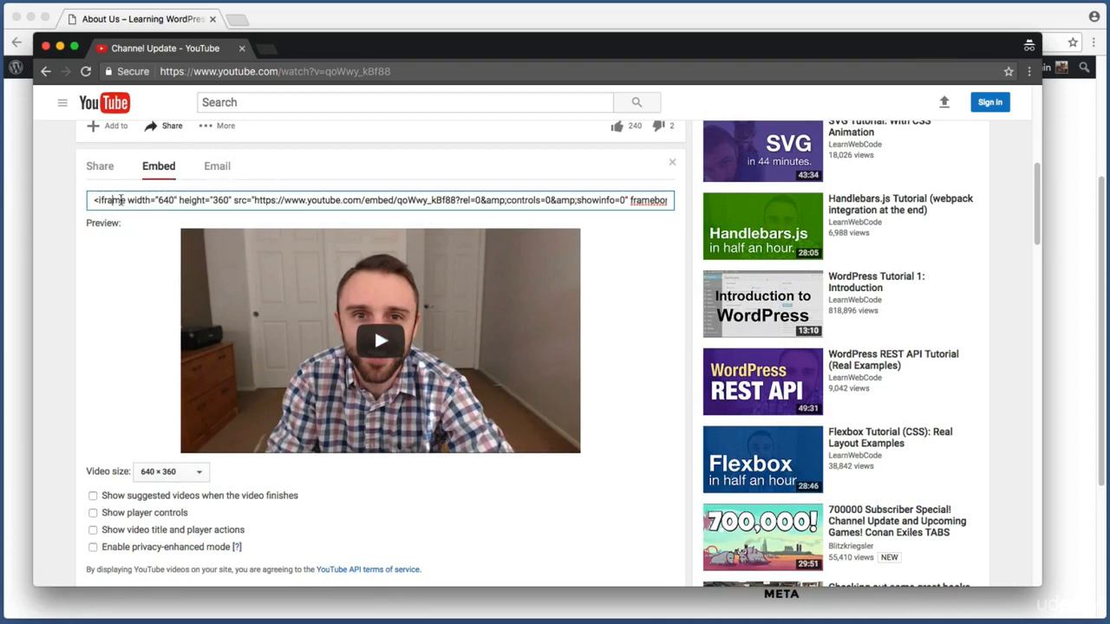
click(146, 201)
right_click(146, 200)
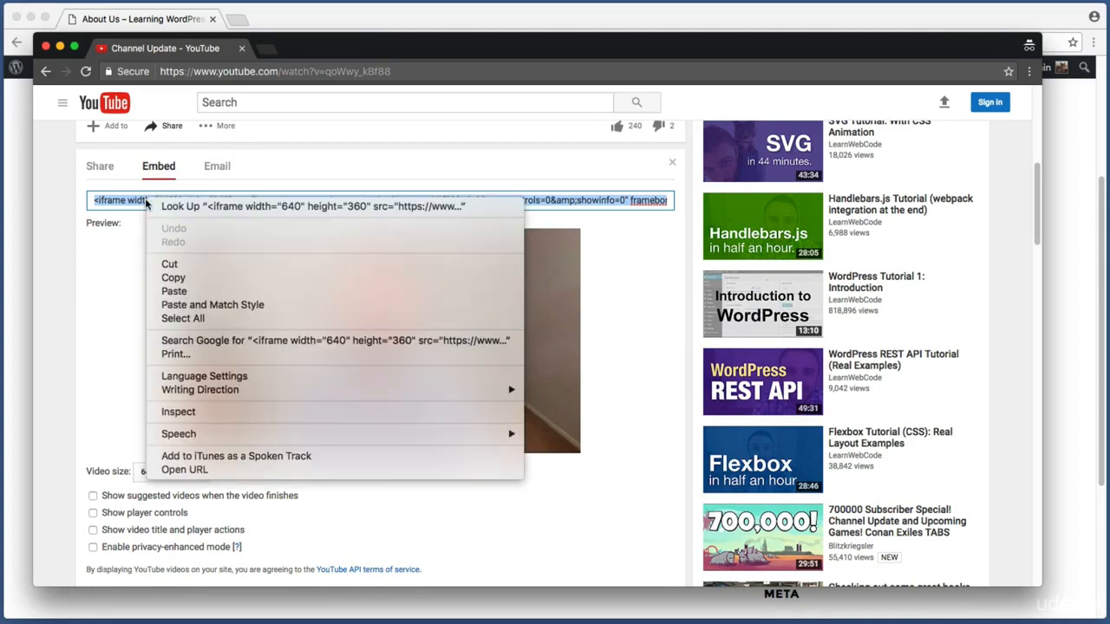
click(173, 278)
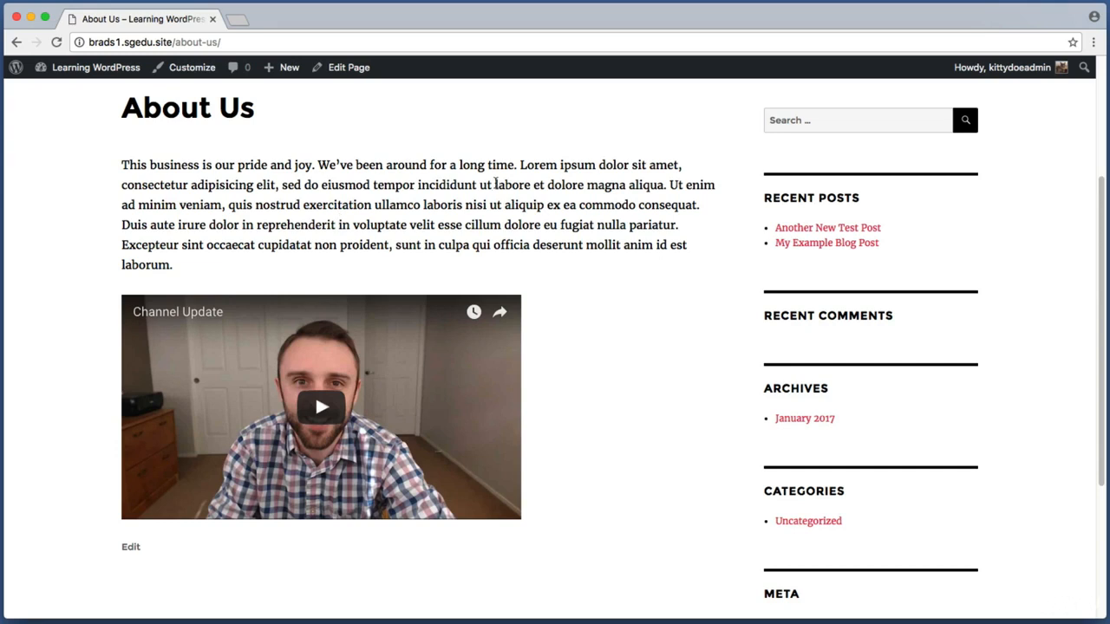
Open the About Us page for editing in WordPress and switch the content editor to Text mode.
drag(326, 96, 373, 56)
click(357, 68)
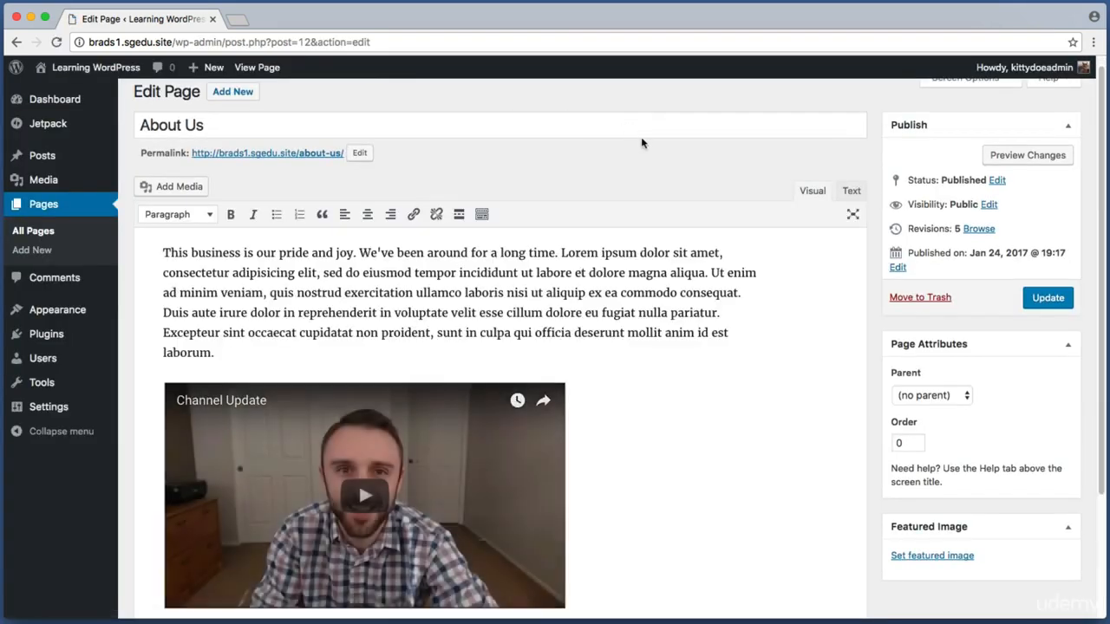
key(super+shift+4)
drag(154, 367, 604, 548)
key(super+shift+4)
drag(750, 171, 845, 210)
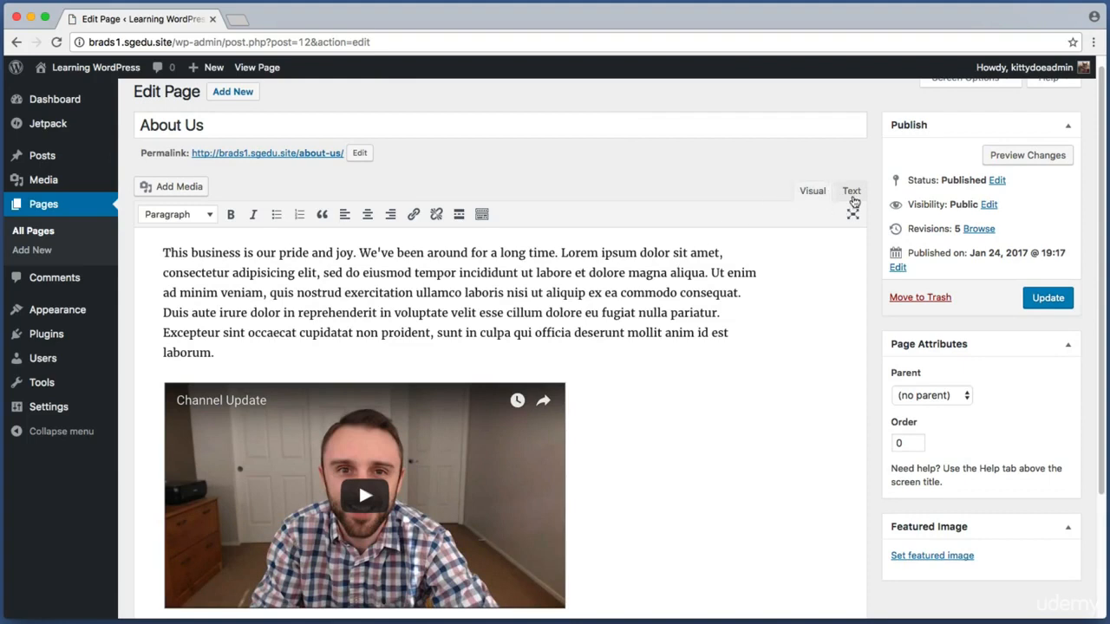
click(851, 193)
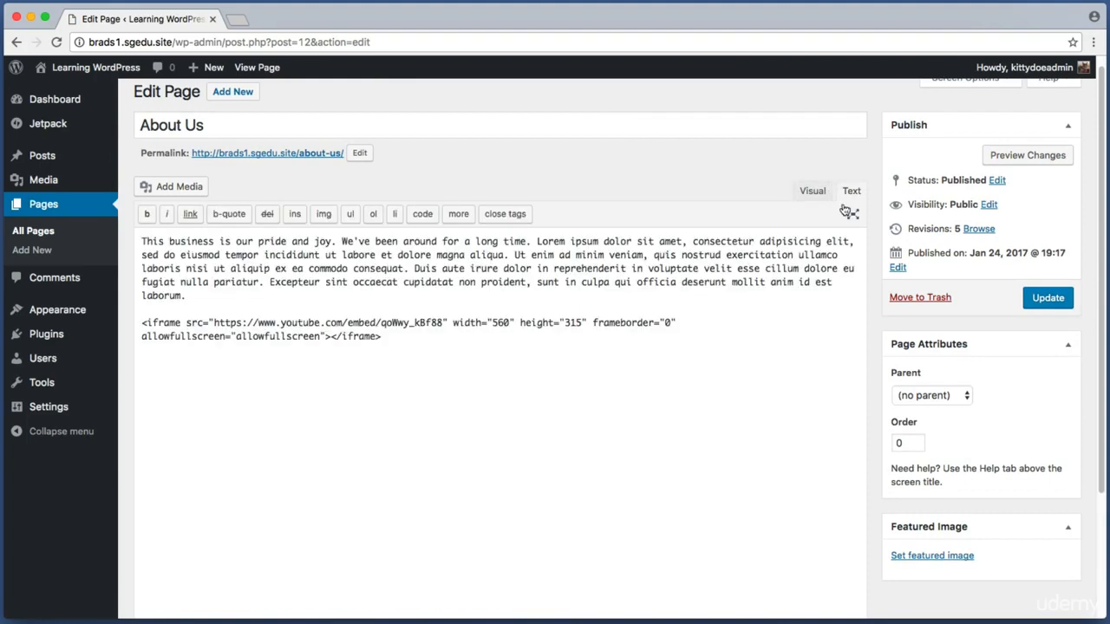
Replace the old iframe code with the copied 640 × 360 embed code, keeping a blank line below the paragraph.
drag(405, 338, 175, 316)
key(BackSpace)
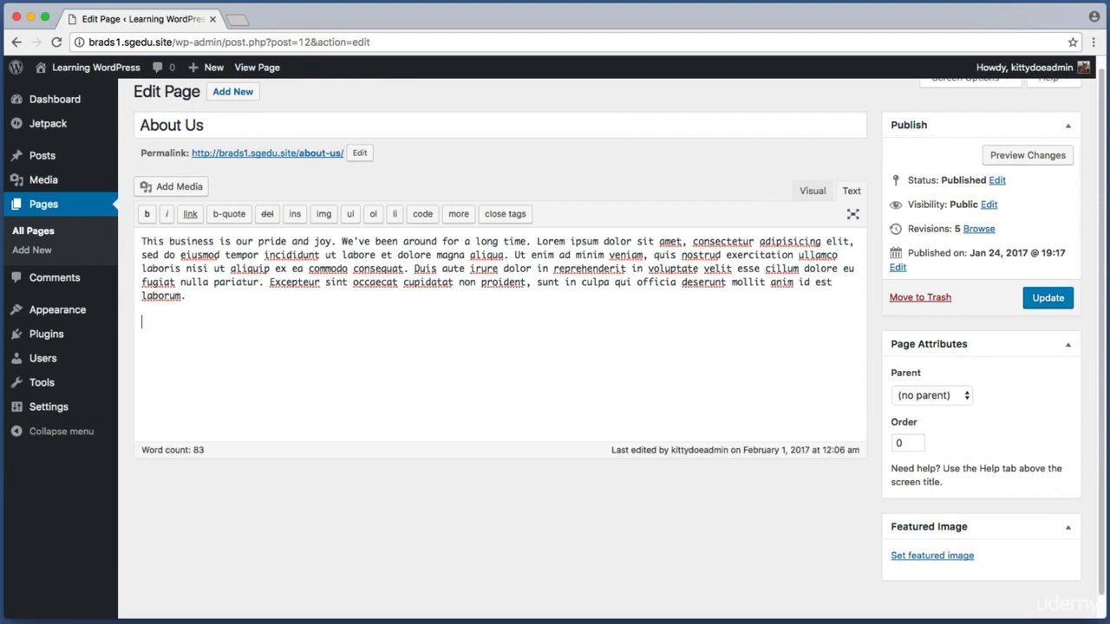
right_click(172, 319)
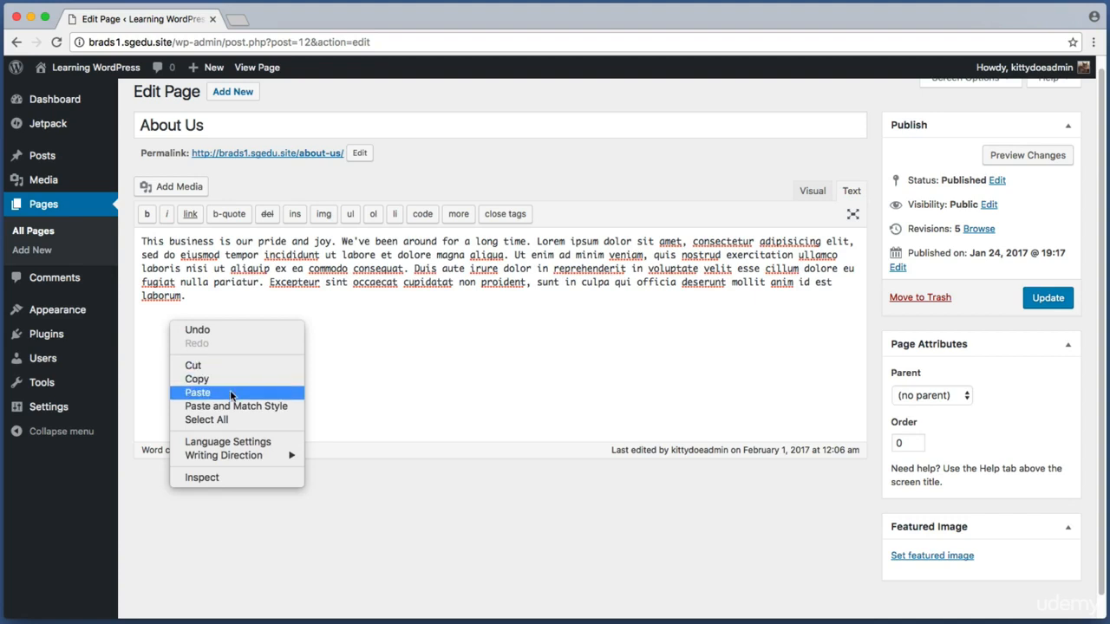
click(197, 393)
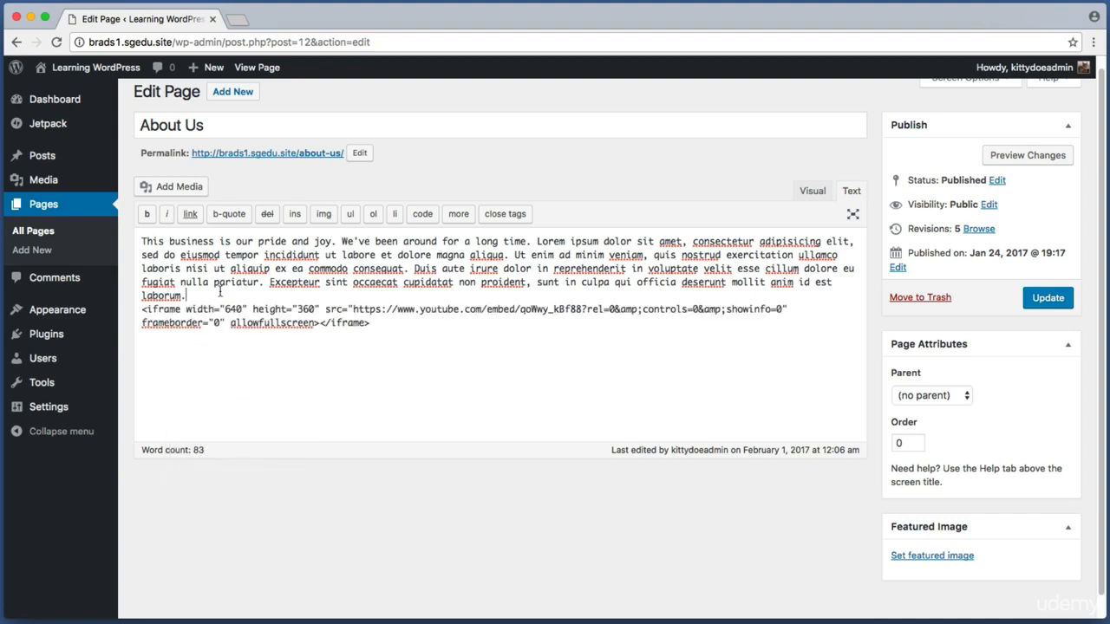
key(Return)
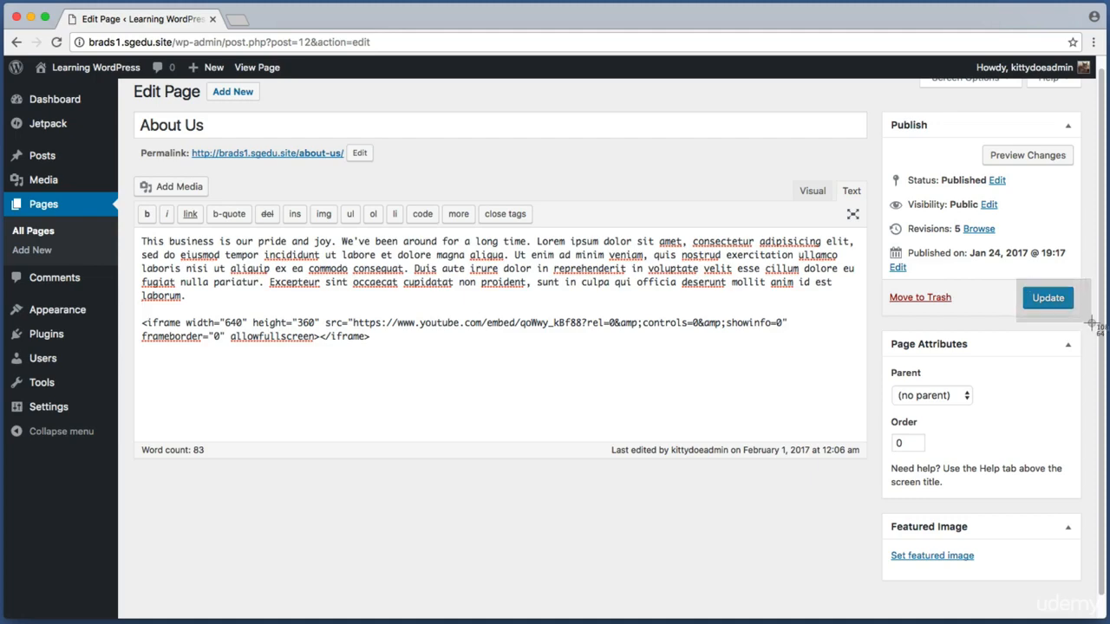
Update the About Us page and open its live version.
click(1062, 303)
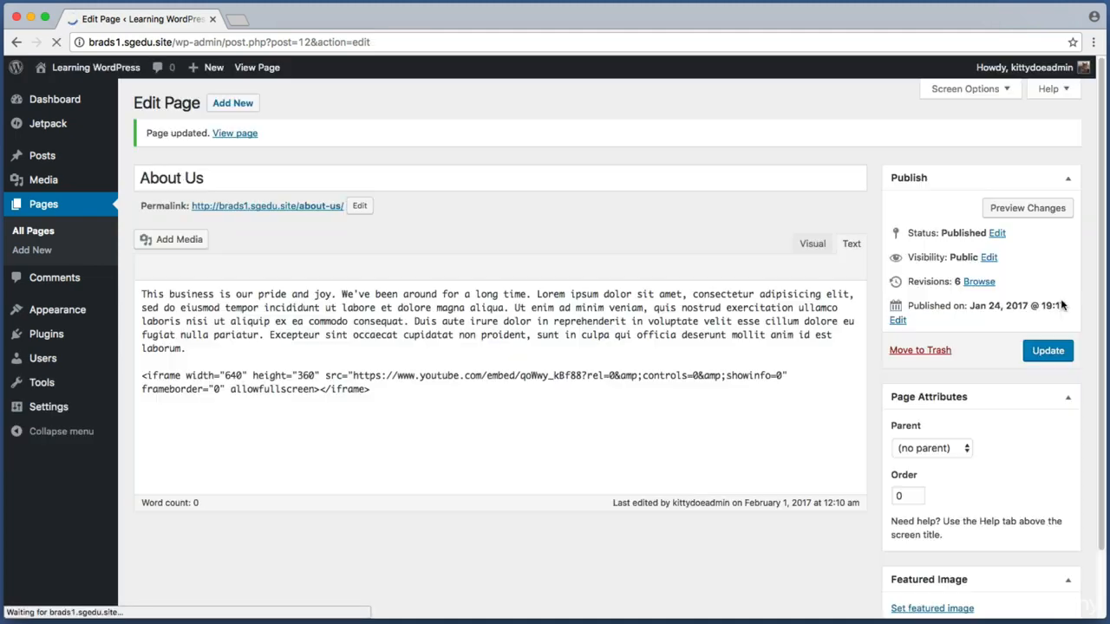
key(super+shift+4)
drag(130, 116, 280, 154)
click(234, 135)
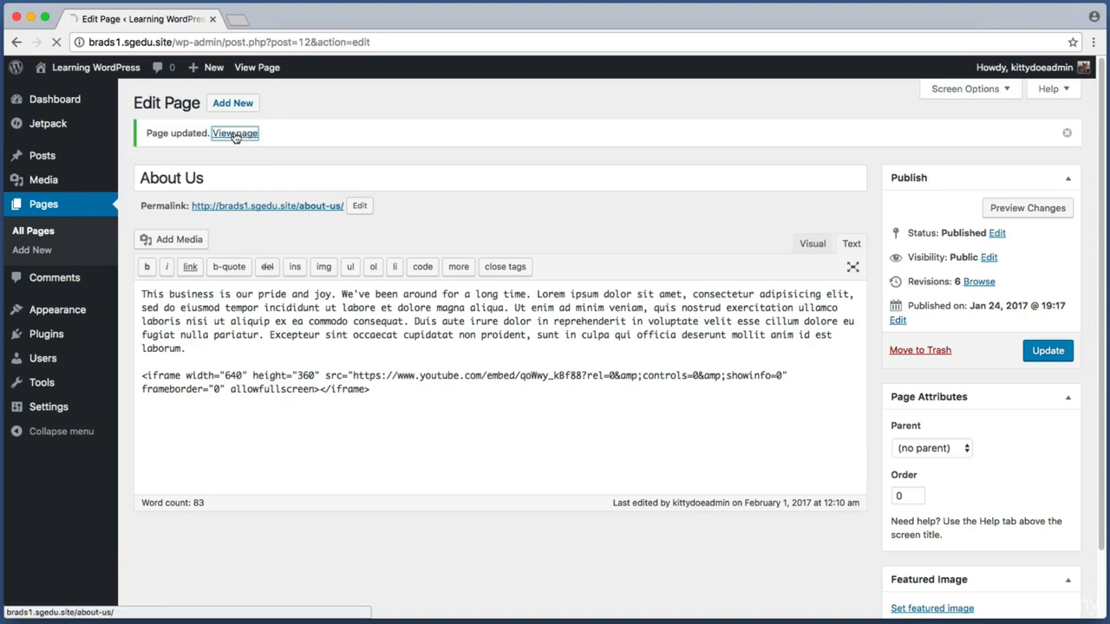
Examine the embedded video's size, title area and player controls on the live About Us page.
scroll(659, 347, down, 5)
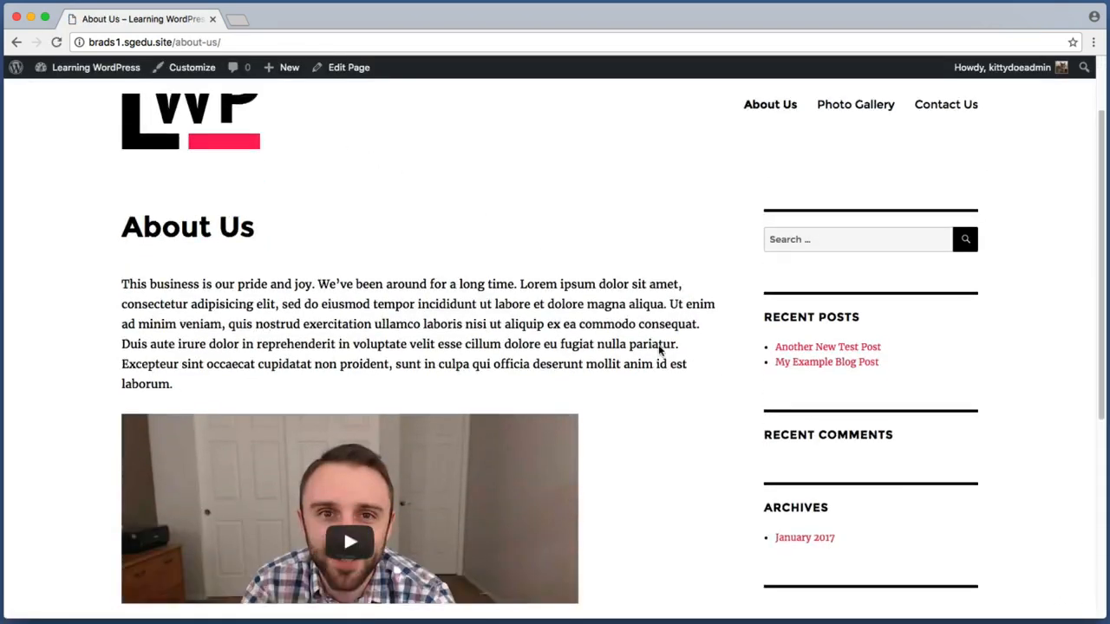
scroll(661, 350, down, 1)
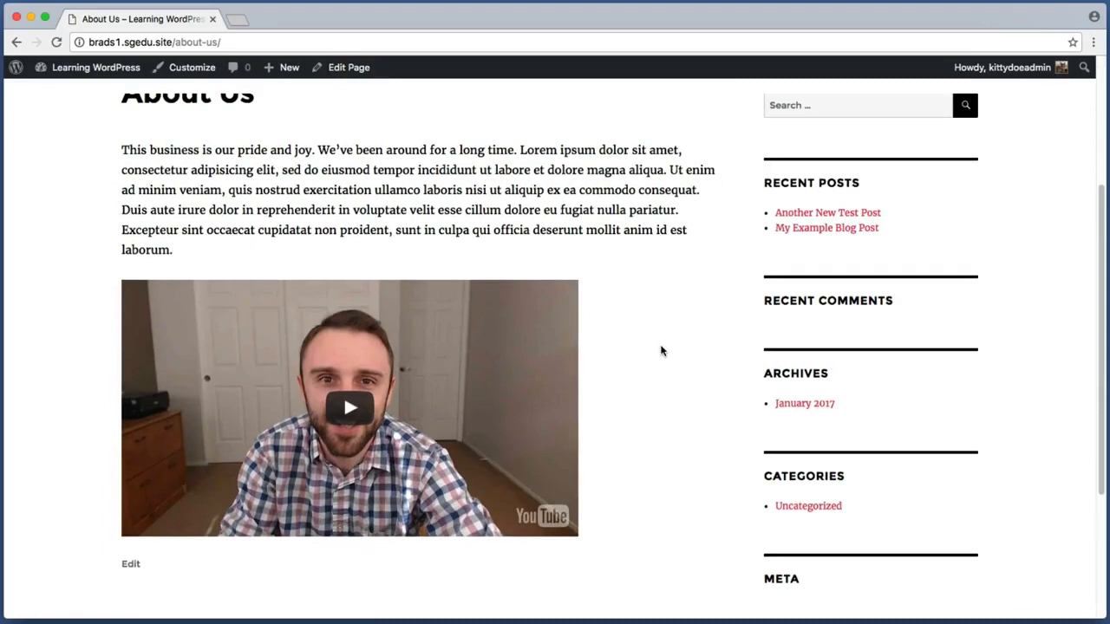
key(super+shift+4)
drag(131, 285, 276, 325)
scroll(99, 504, down, 1)
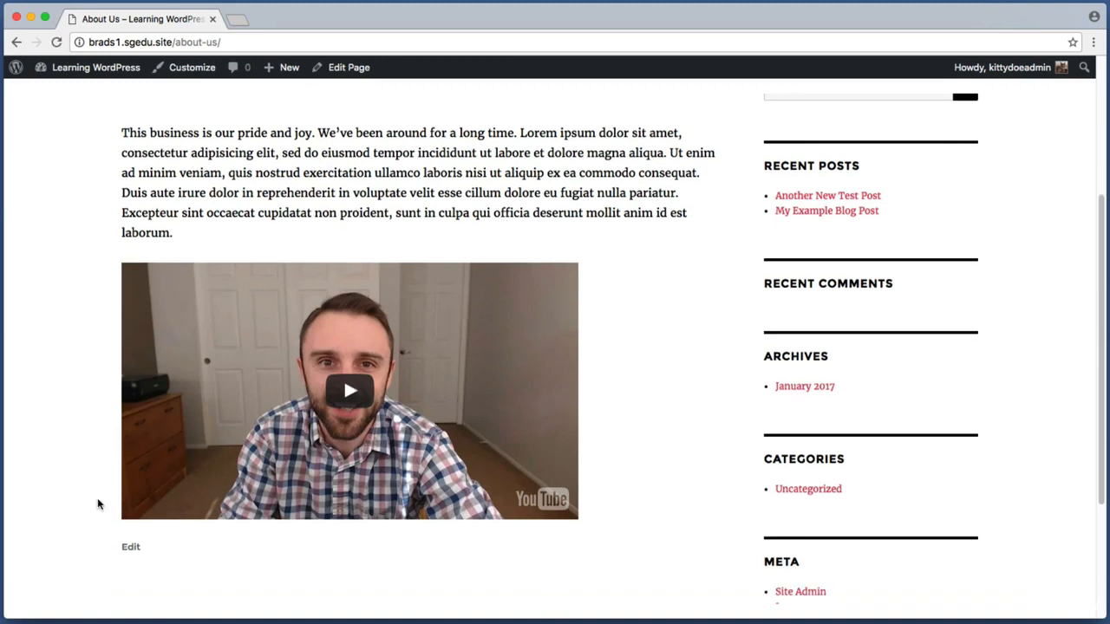
scroll(99, 504, down, 5)
key(super+shift+4)
drag(123, 427, 587, 560)
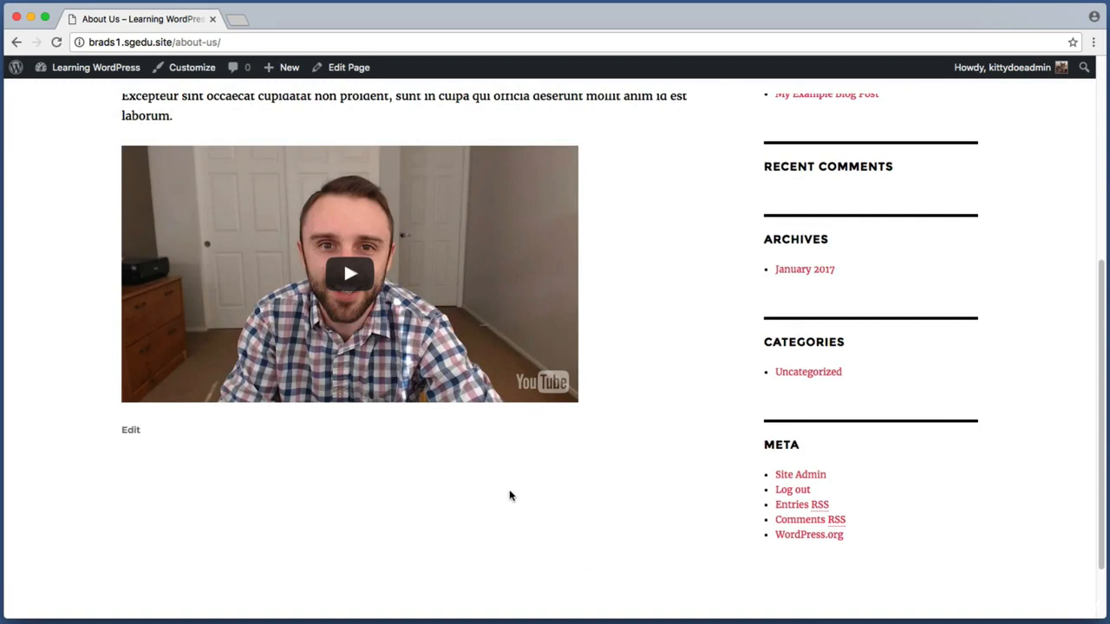
key(super+shift+4)
drag(424, 430, 567, 572)
Reopen the About Us page for editing and switch the content editor back to Visual mode.
key(super+shift+4)
drag(397, 90, 312, 57)
click(342, 69)
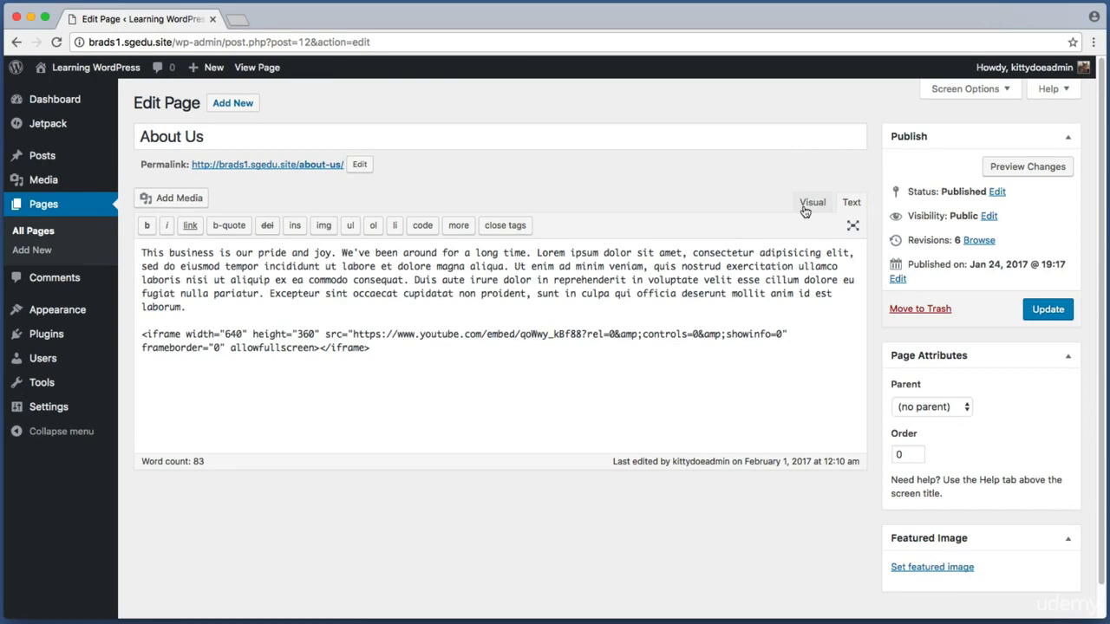
click(809, 203)
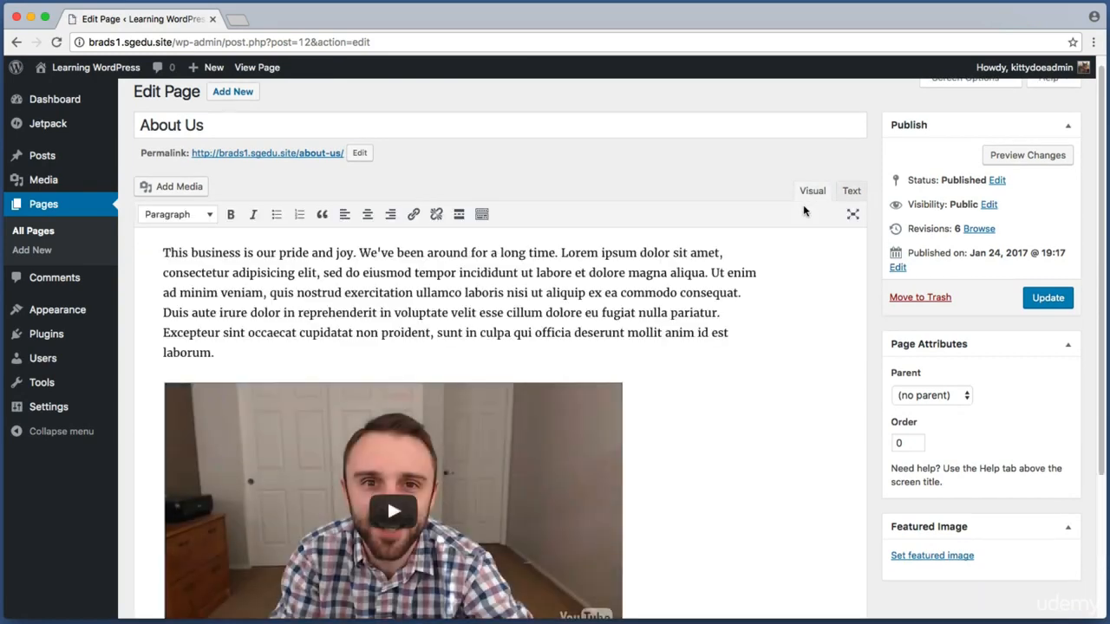
Start a new empty line below the embedded video in the page content.
scroll(767, 282, down, 3)
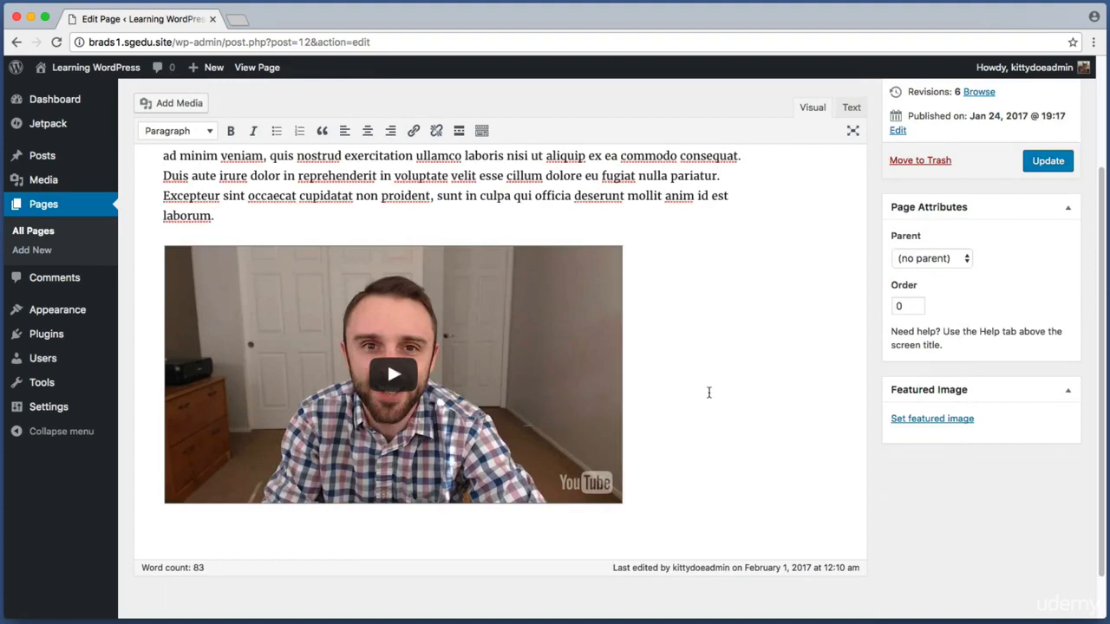
key(Return)
text(asjklfajklsdf)
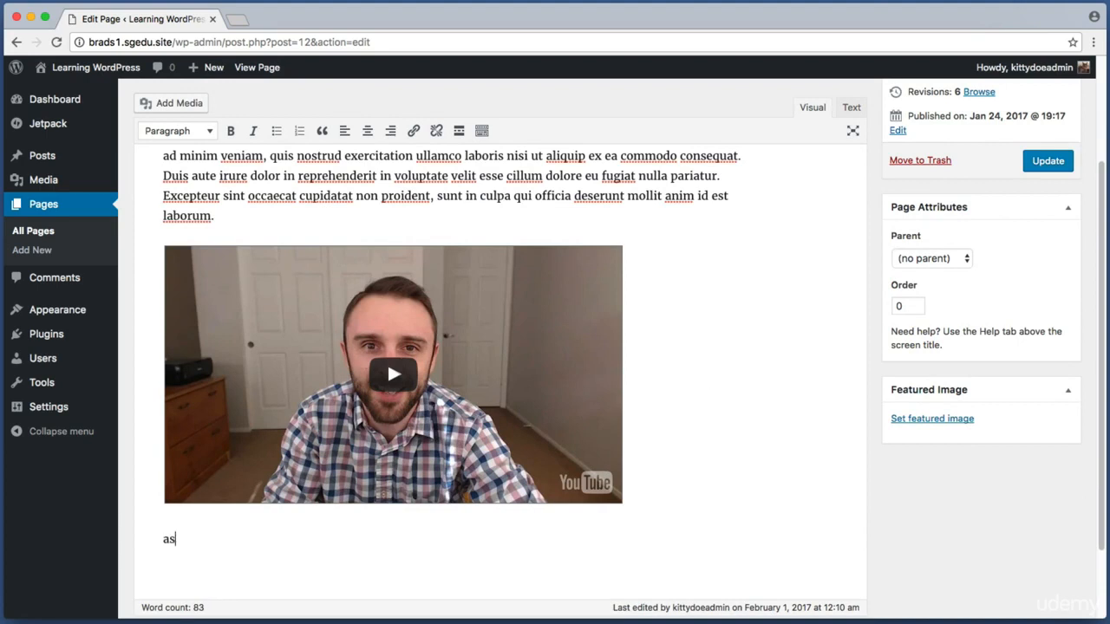
key(BackSpace)
key(BackSpace)
key(BackSpace)
key(BackSpace)
key(BackSpace)
key(BackSpace)
key(BackSpace)
key(BackSpace)
key(BackSpace)
key(BackSpace)
key(BackSpace)
key(BackSpace)
key(BackSpace)
Paste the copied lorem ipsum paragraph on the new line below the video.
right_click(189, 543)
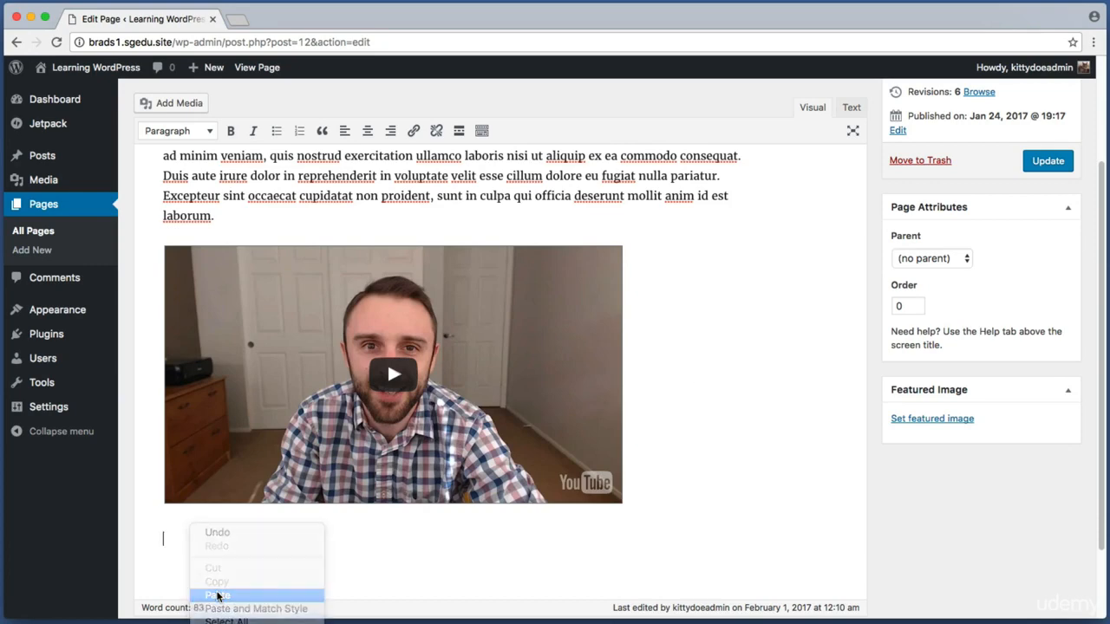
click(217, 597)
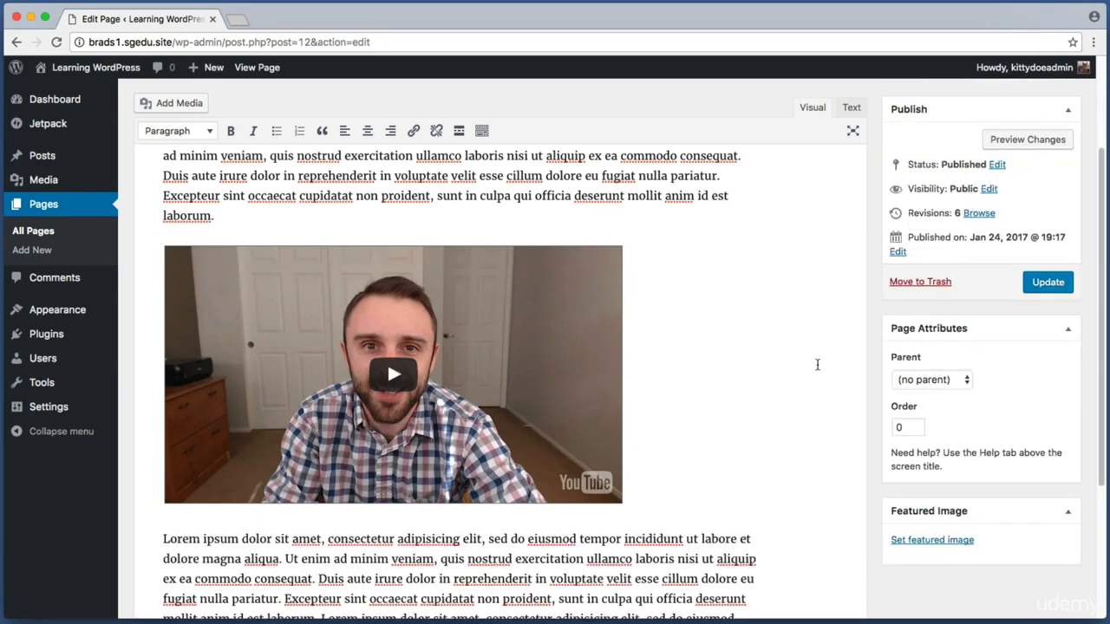
scroll(817, 364, down, 5)
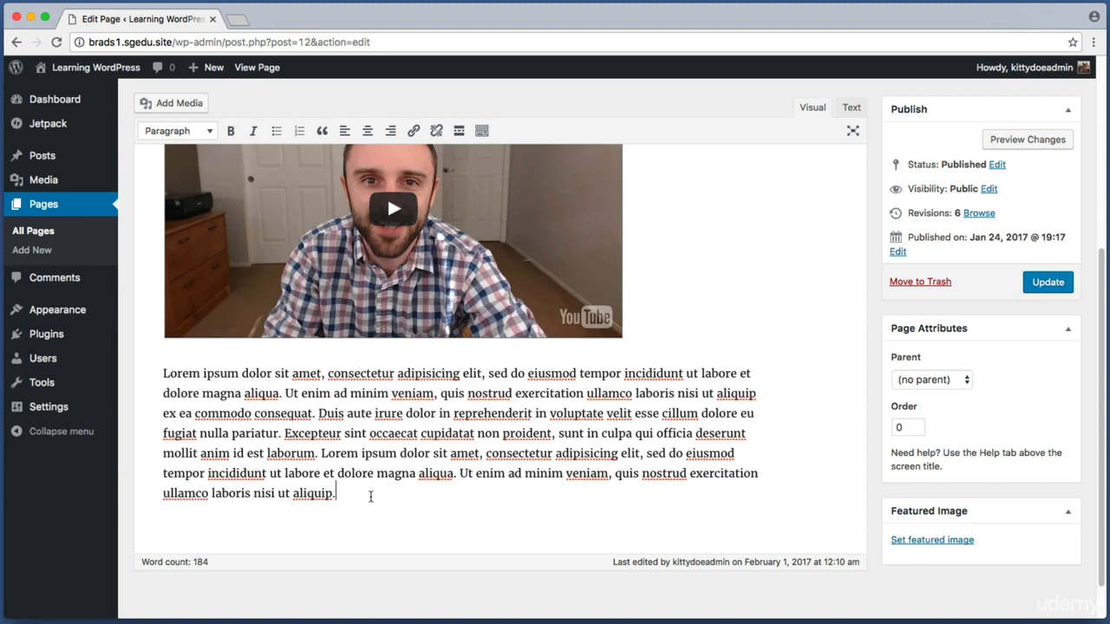
Place the text cursor at the start of the pasted paragraph and open the Insert Media dialog.
key(super+shift+4)
drag(530, 371, 760, 508)
key(super+shift+4)
drag(161, 365, 206, 382)
scroll(125, 252, down, 1)
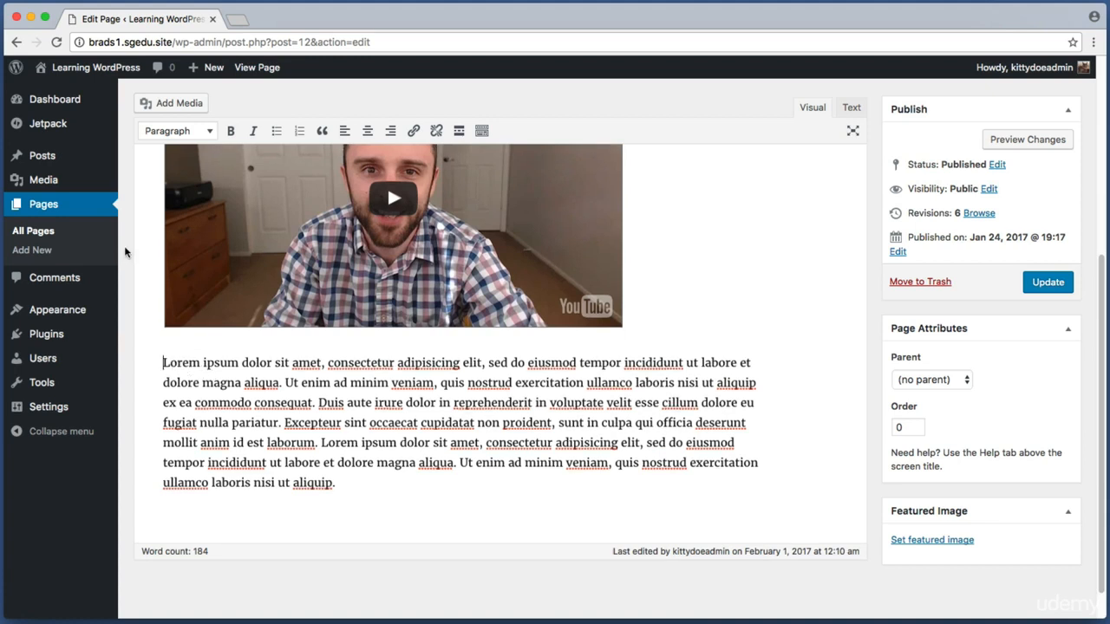
key(super+shift+4)
drag(126, 88, 351, 115)
click(179, 104)
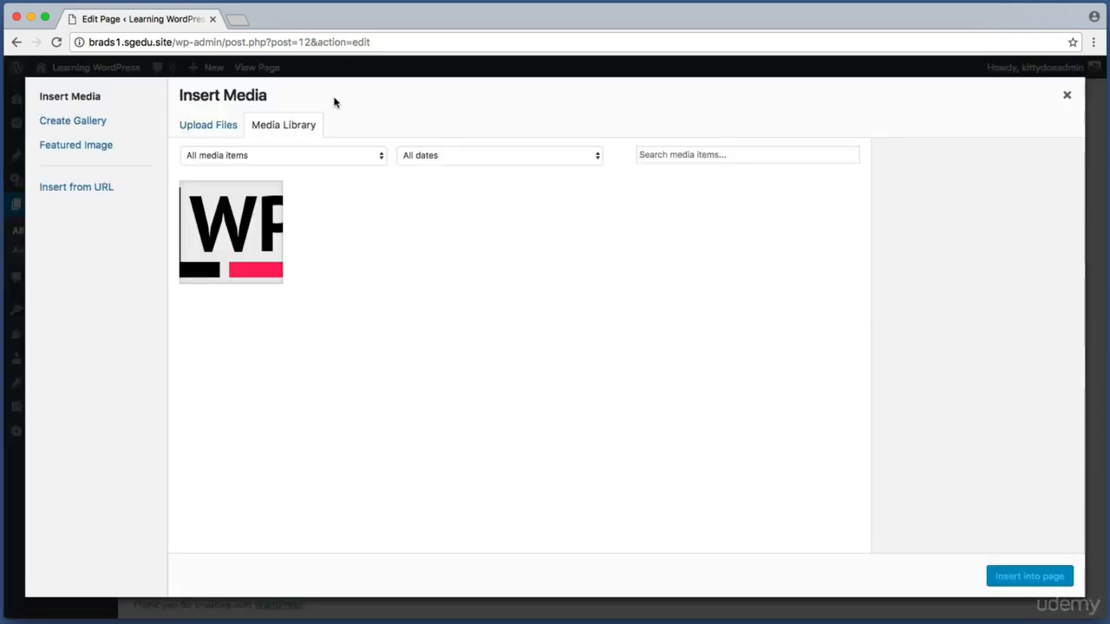
Upload brad-photo.jpg from the assets folder to the media library.
key(super+shift+4)
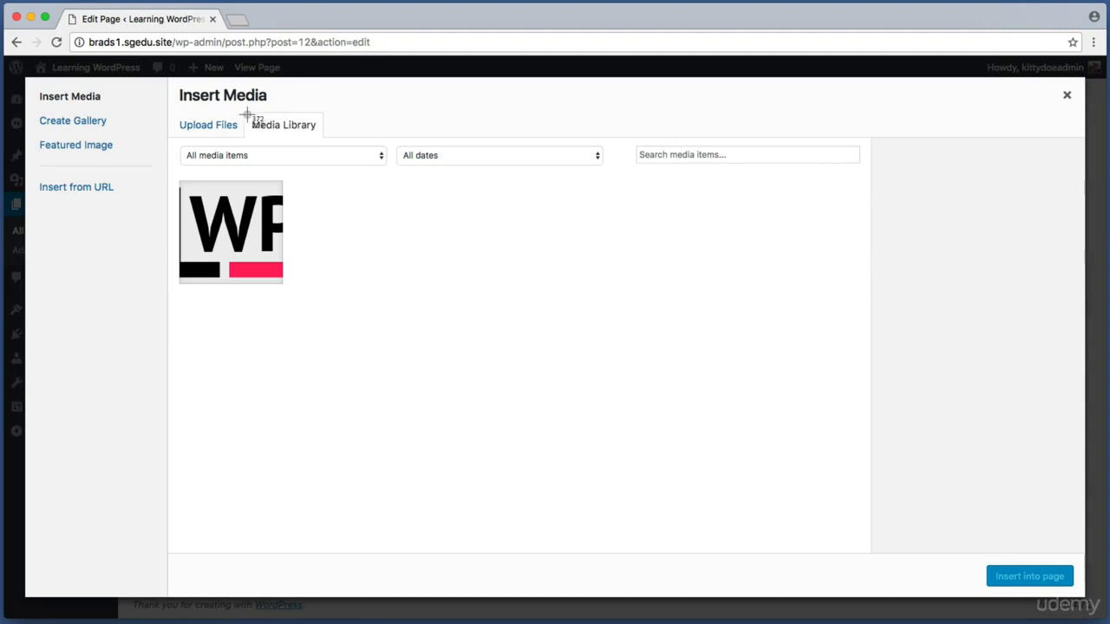
drag(246, 114, 320, 132)
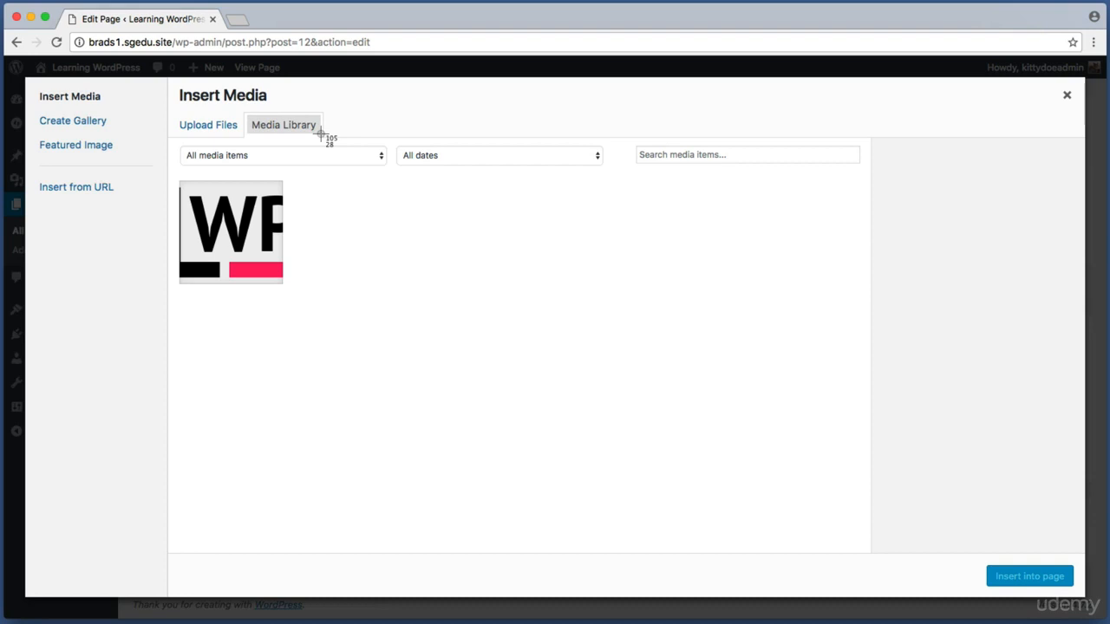
drag(320, 132, 320, 132)
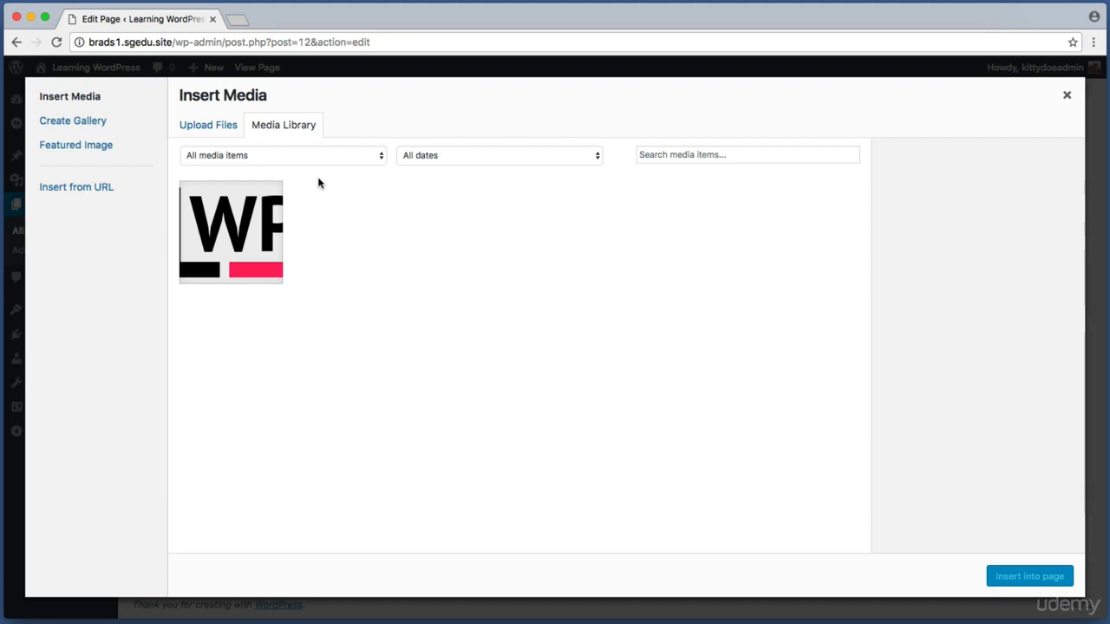
key(super+shift+4)
drag(174, 115, 248, 143)
click(219, 130)
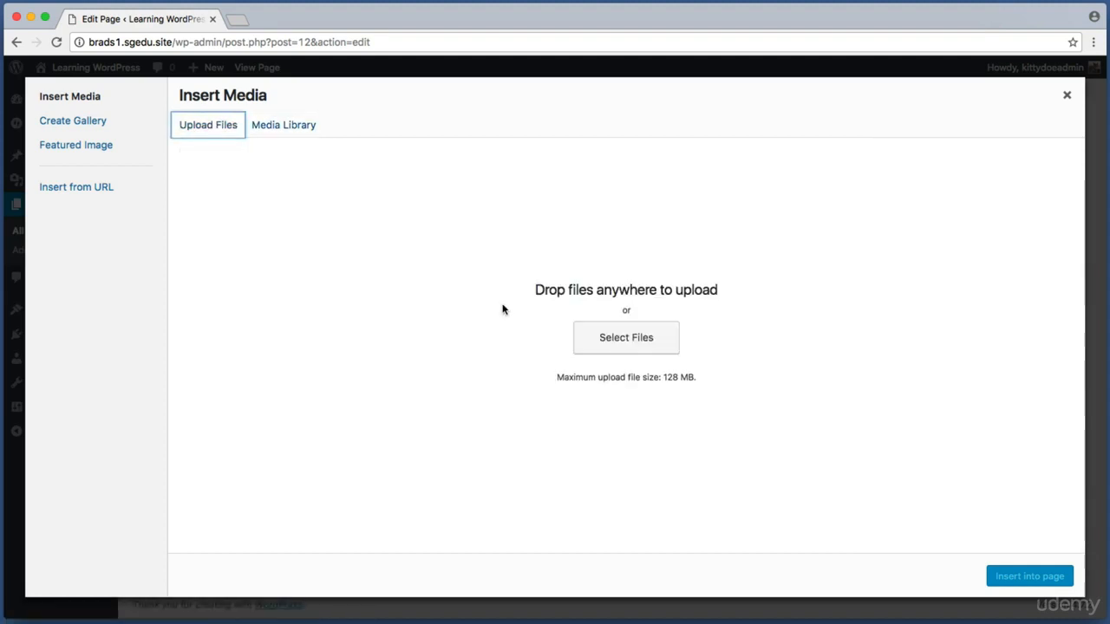
key(super+shift+4)
drag(552, 316, 692, 364)
click(655, 346)
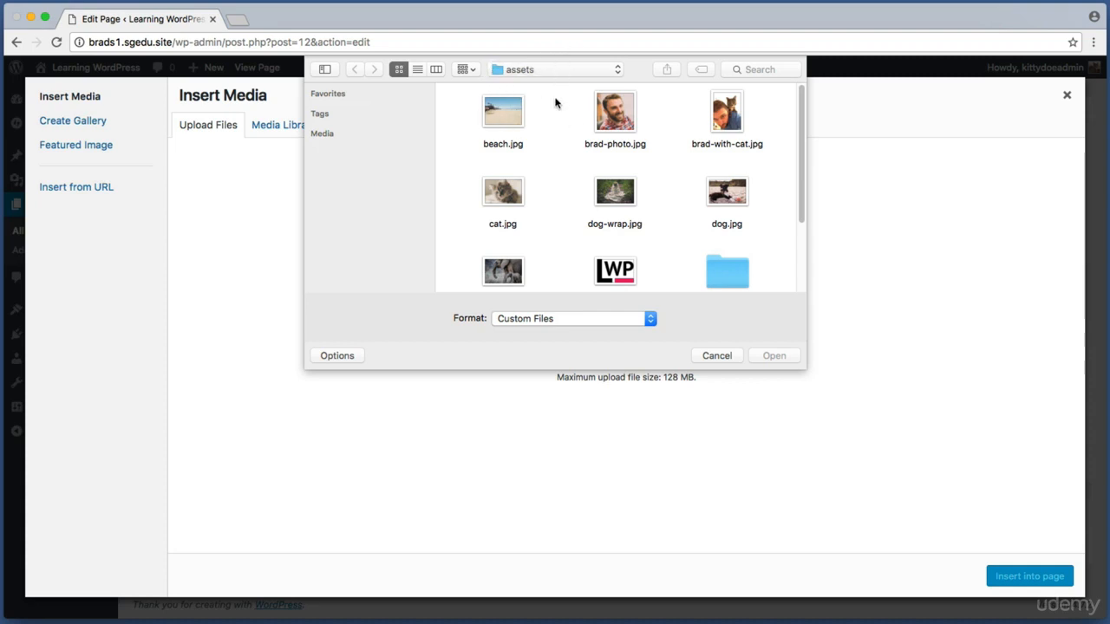
click(618, 106)
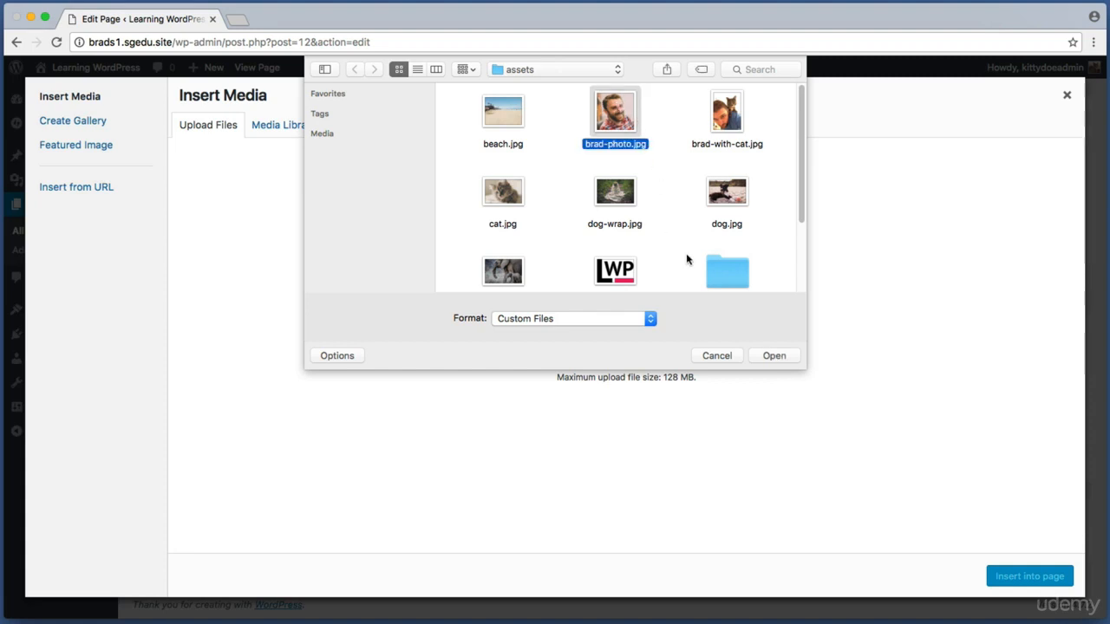
click(772, 357)
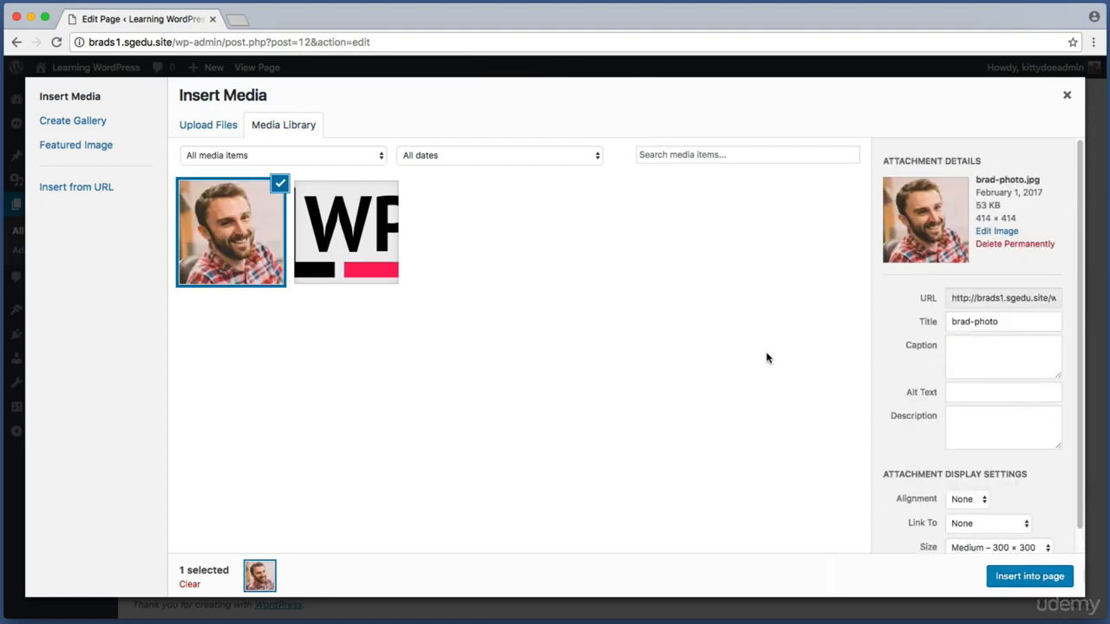
Set the uploaded photo's alignment to Right and its size to Medium – 300 × 300.
key(super+shift+4)
drag(870, 129, 1078, 554)
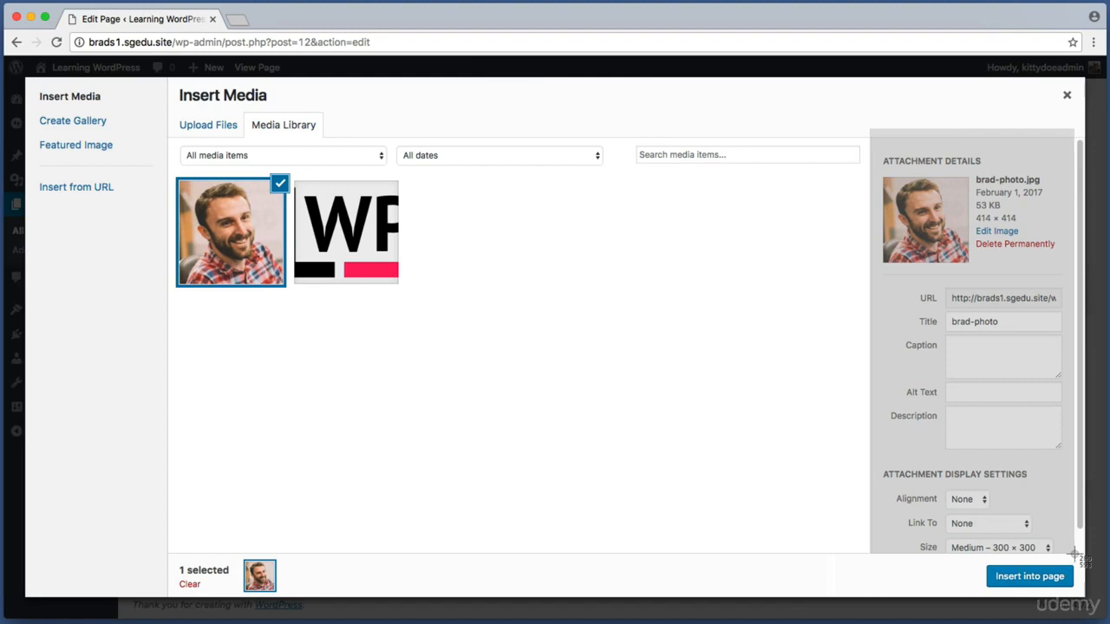
drag(1074, 553, 1075, 553)
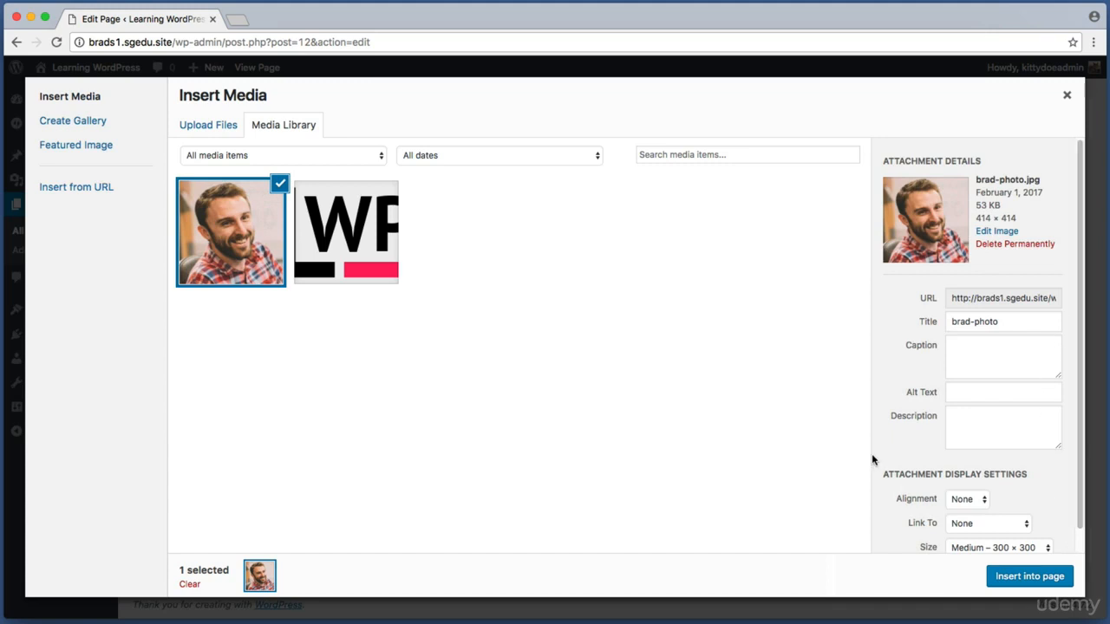
key(super+shift+4)
drag(884, 484, 1004, 516)
click(976, 499)
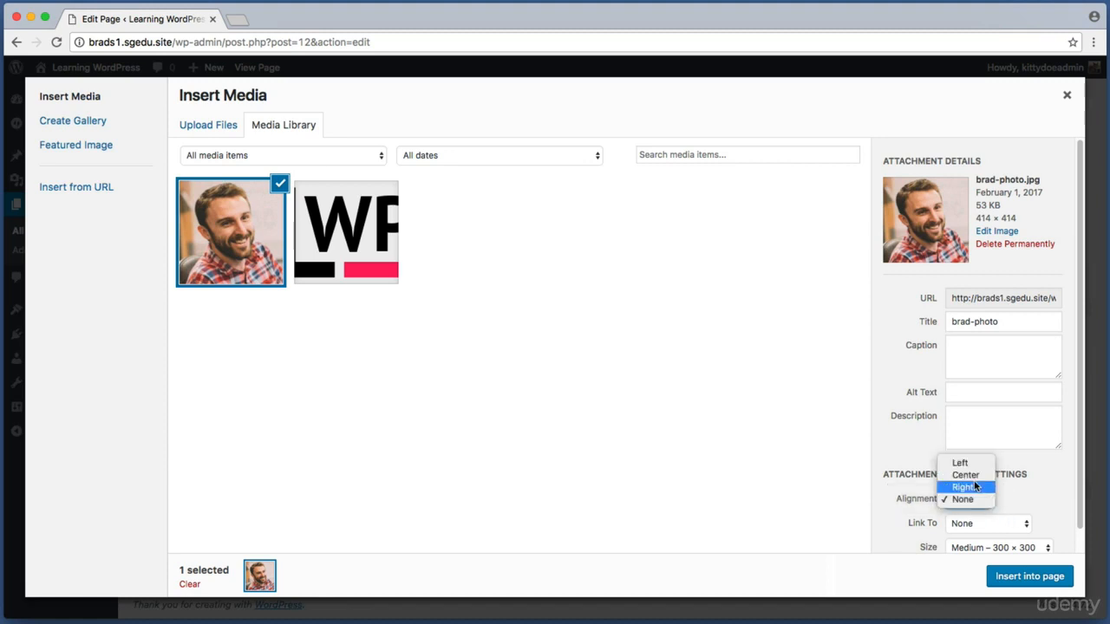
click(975, 487)
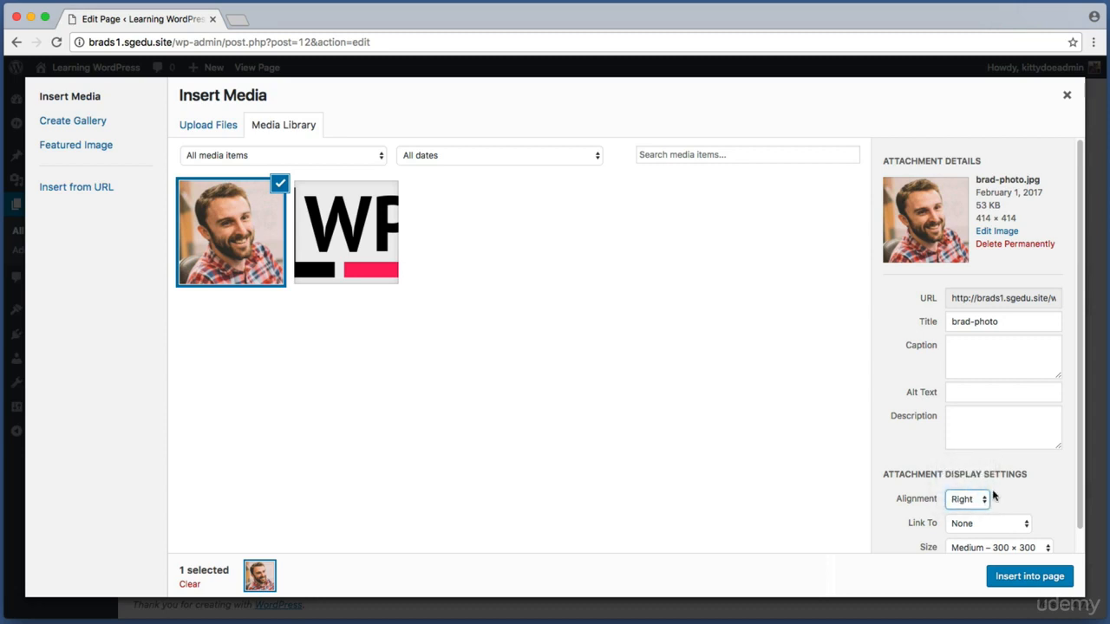
scroll(1081, 461, down, 1)
click(954, 523)
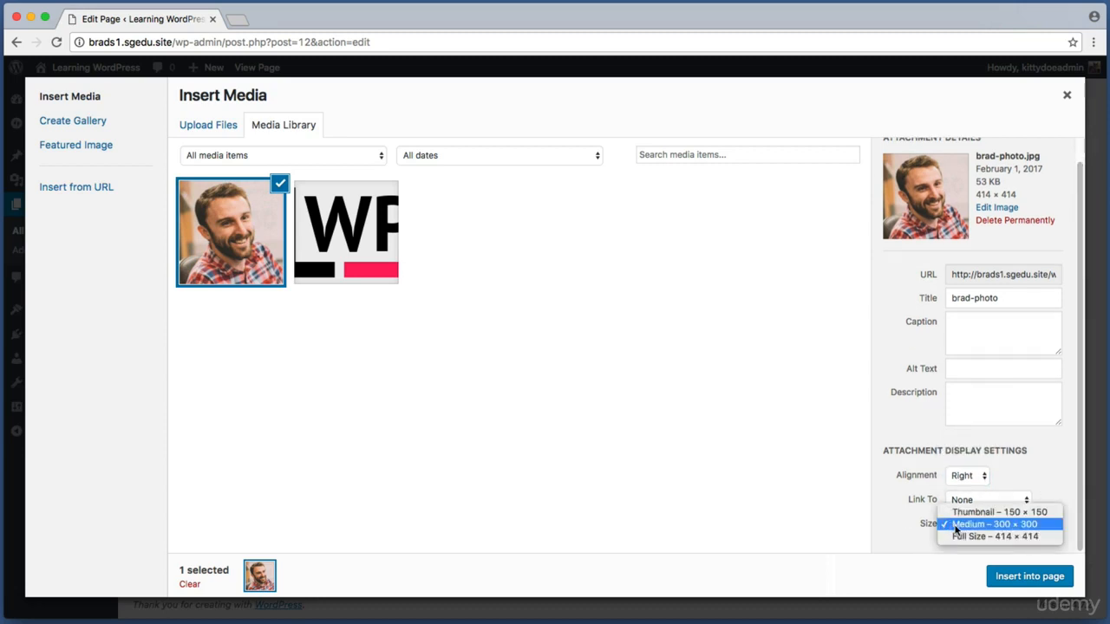
click(956, 524)
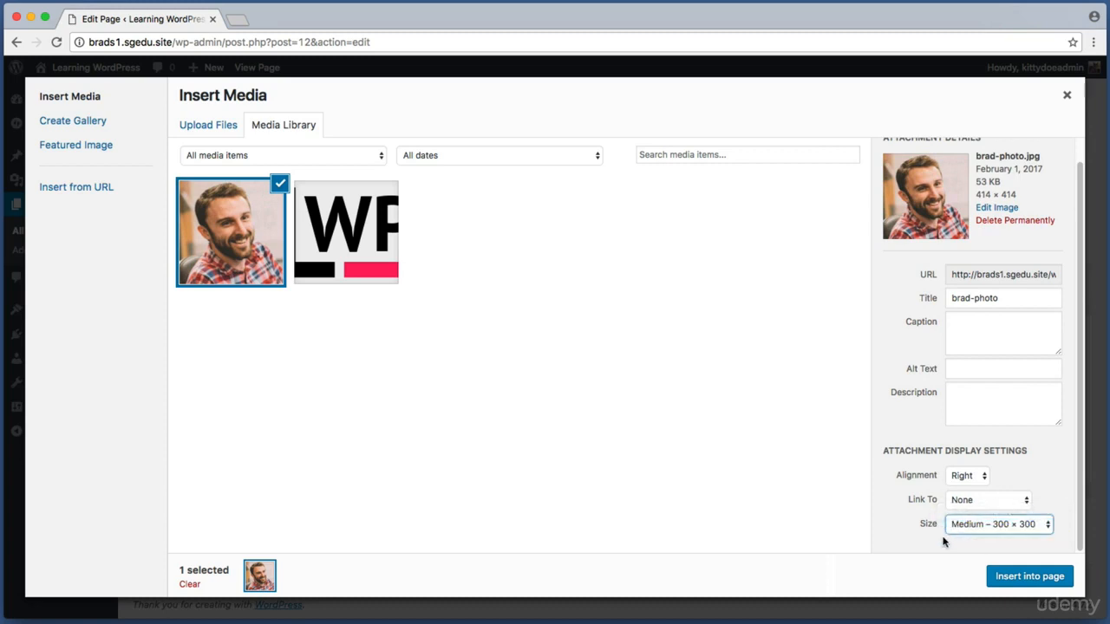
Insert the photo into the page beside the lorem ipsum paragraph below the video.
key(super+shift+4)
drag(974, 552, 1093, 608)
click(1055, 577)
key(super+shift+4)
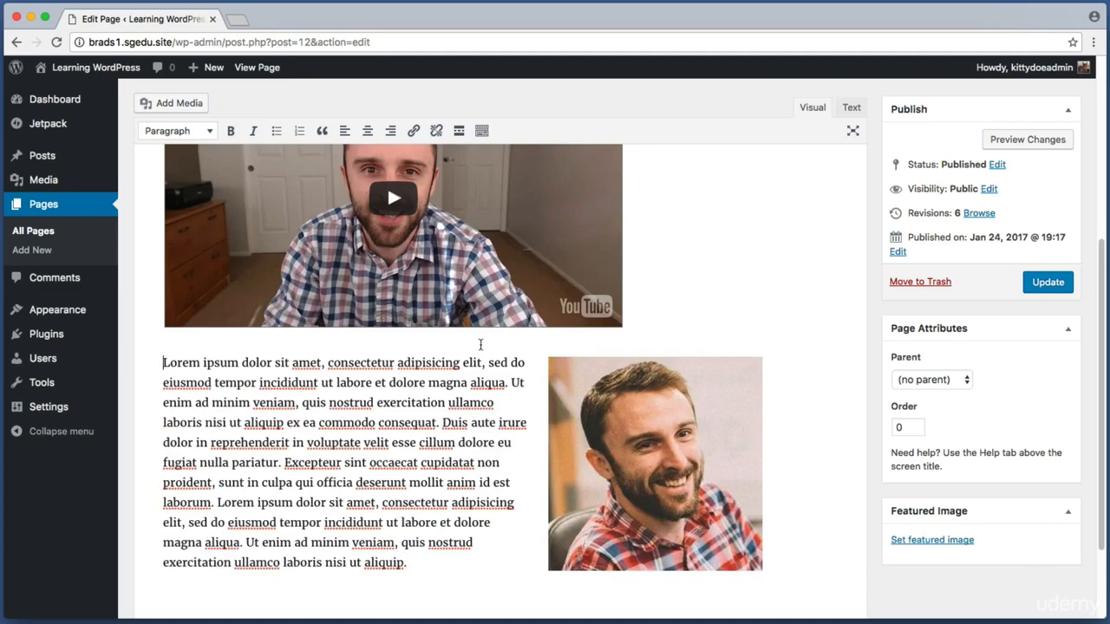
drag(576, 386, 802, 577)
scroll(520, 420, down, 1)
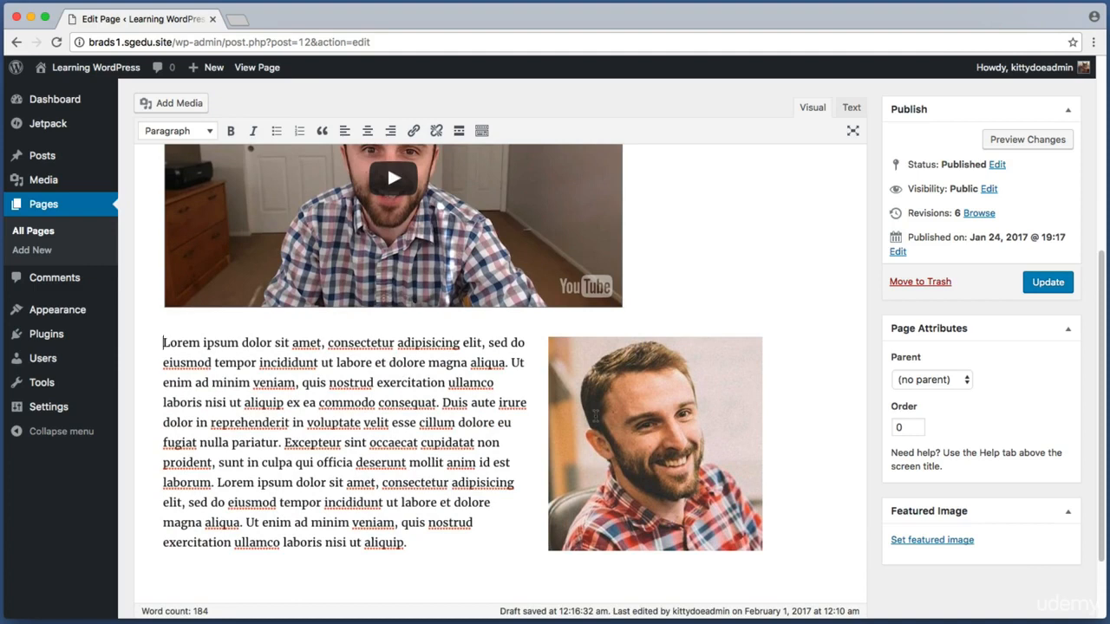
key(super+shift+4)
drag(550, 549, 763, 572)
Open the inserted photo's details and enter the caption "This is a cheesy photo of myself.".
click(642, 400)
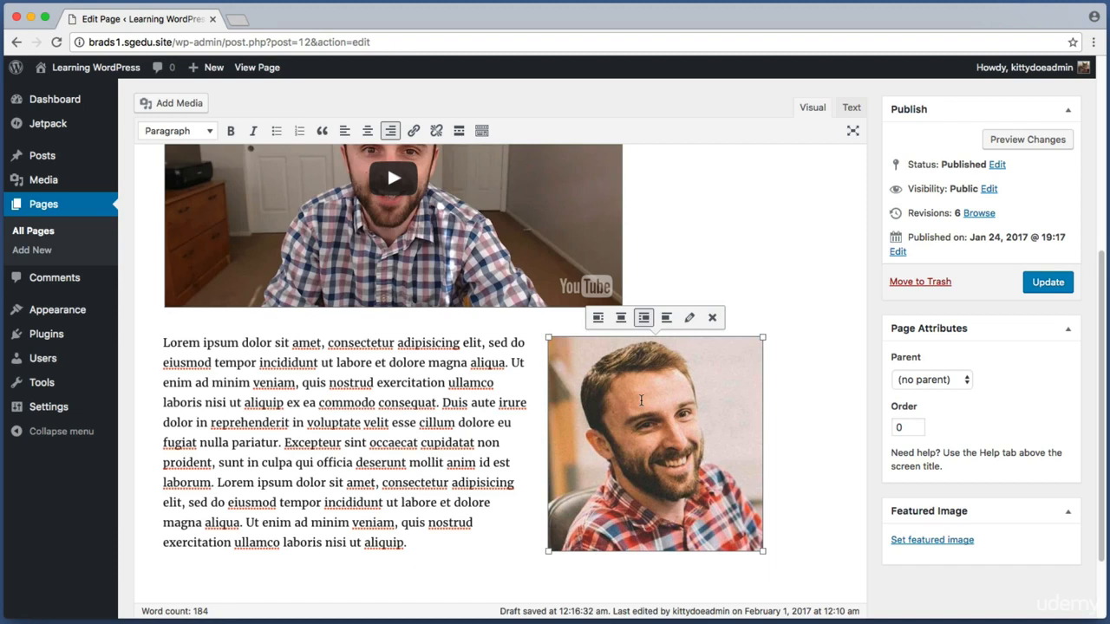
key(super+shift+4)
drag(575, 337, 736, 291)
key(Escape)
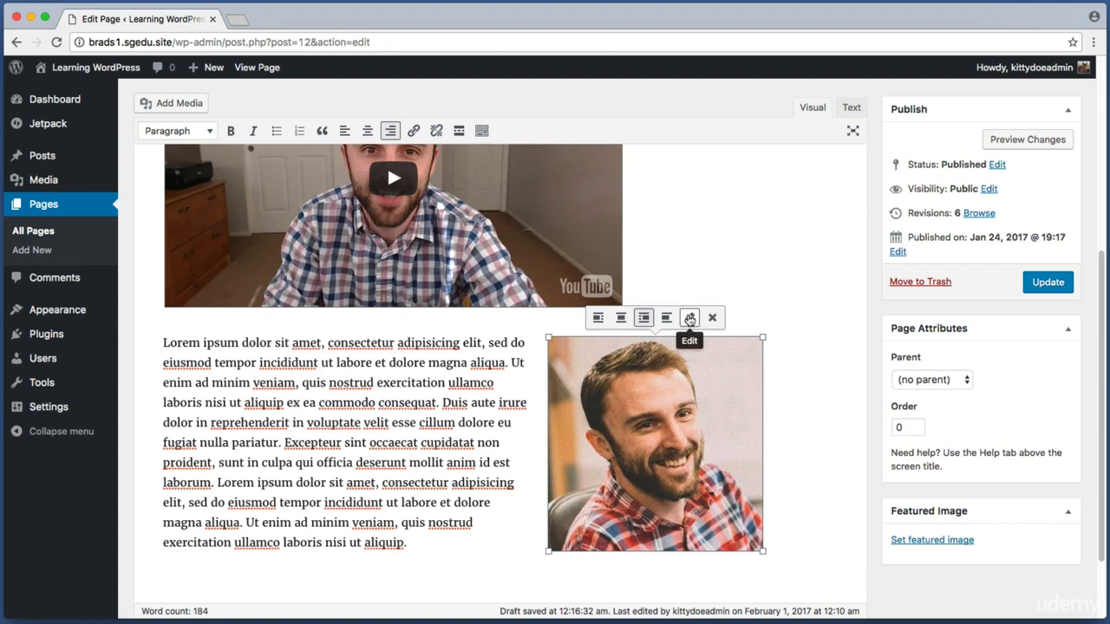
click(690, 319)
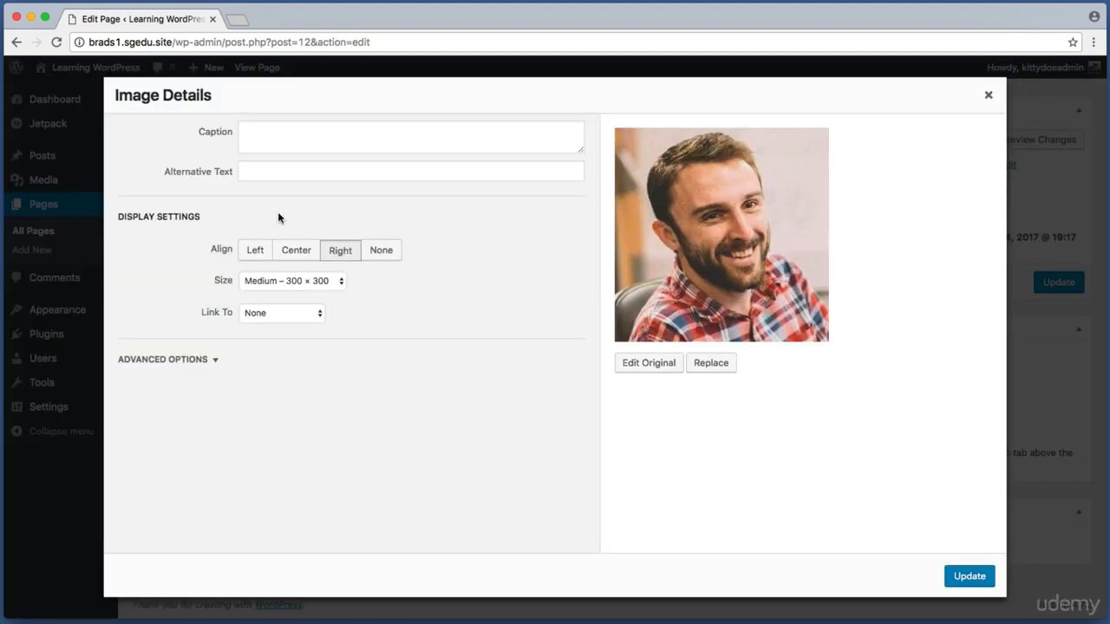
key(super+shift+4)
drag(202, 233, 443, 271)
key(super+shift+4)
drag(196, 265, 390, 304)
click(303, 137)
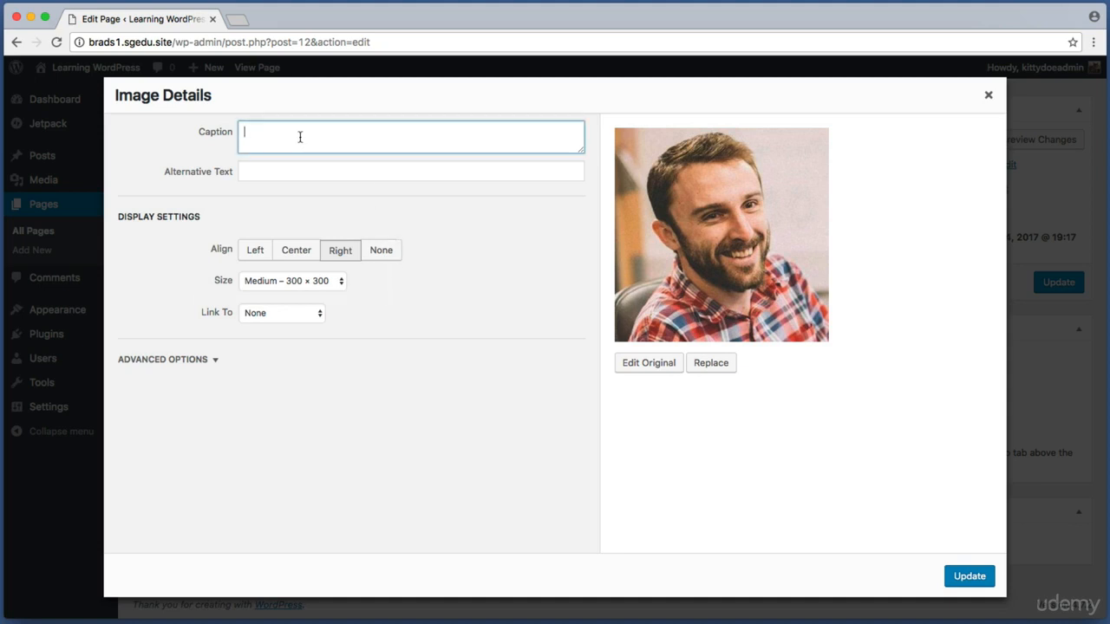
text(This is a cheesy phot)
text(o of myself.)
Set the photo's alternative text to "Photo of" followed by the person's first name, and apply the image details.
key(super+shift+4)
drag(137, 157, 399, 185)
click(386, 172)
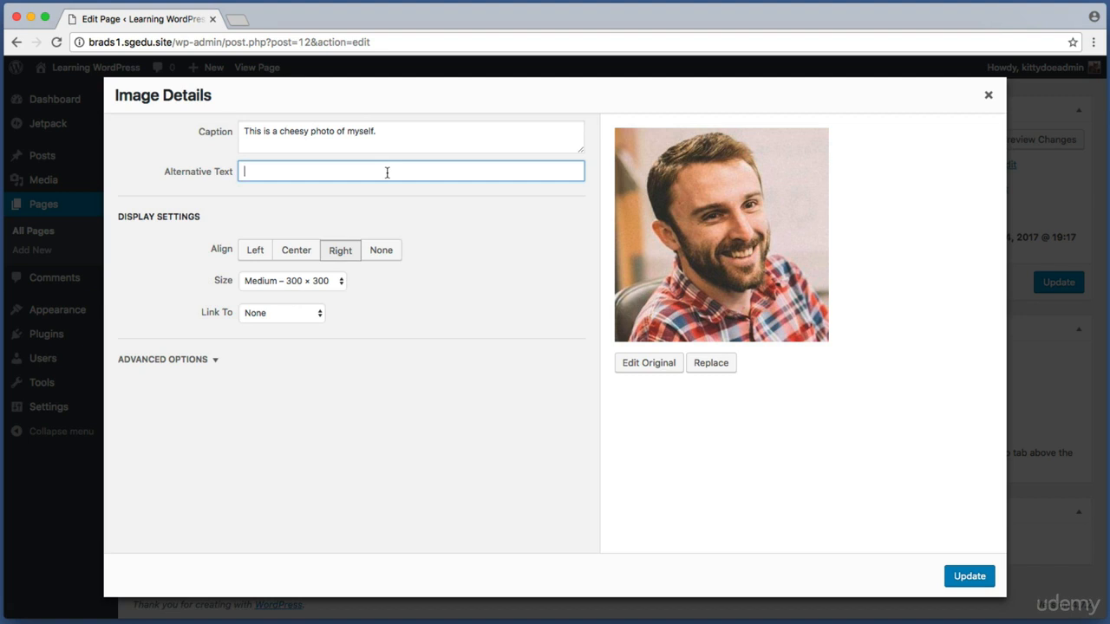
text(Photo of Brad)
key(super+shift+4)
drag(134, 159, 362, 181)
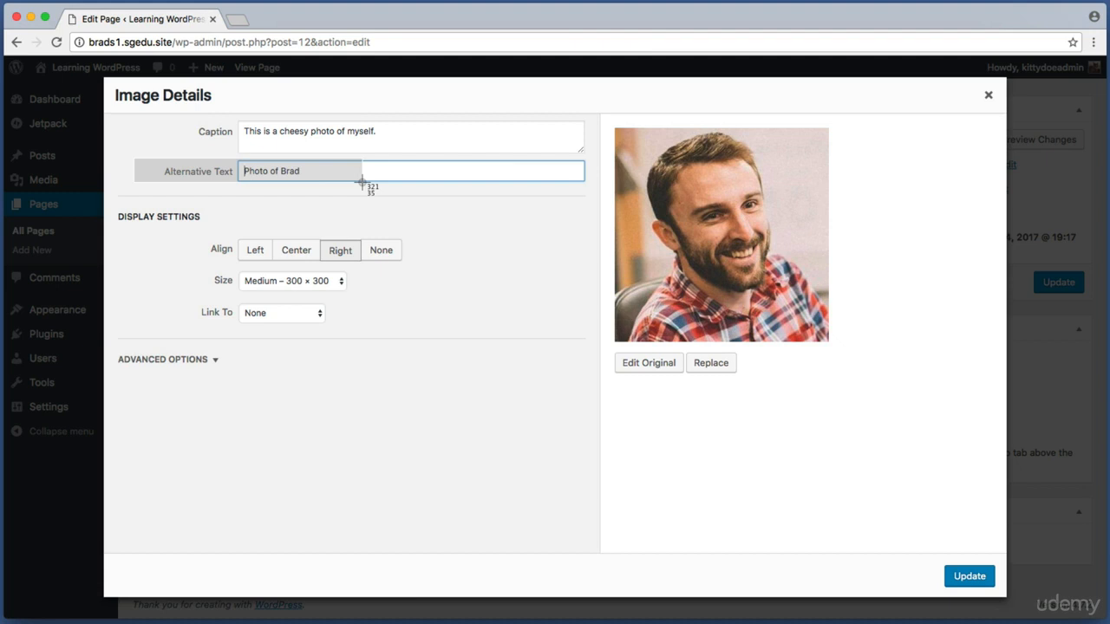
drag(362, 181, 196, 174)
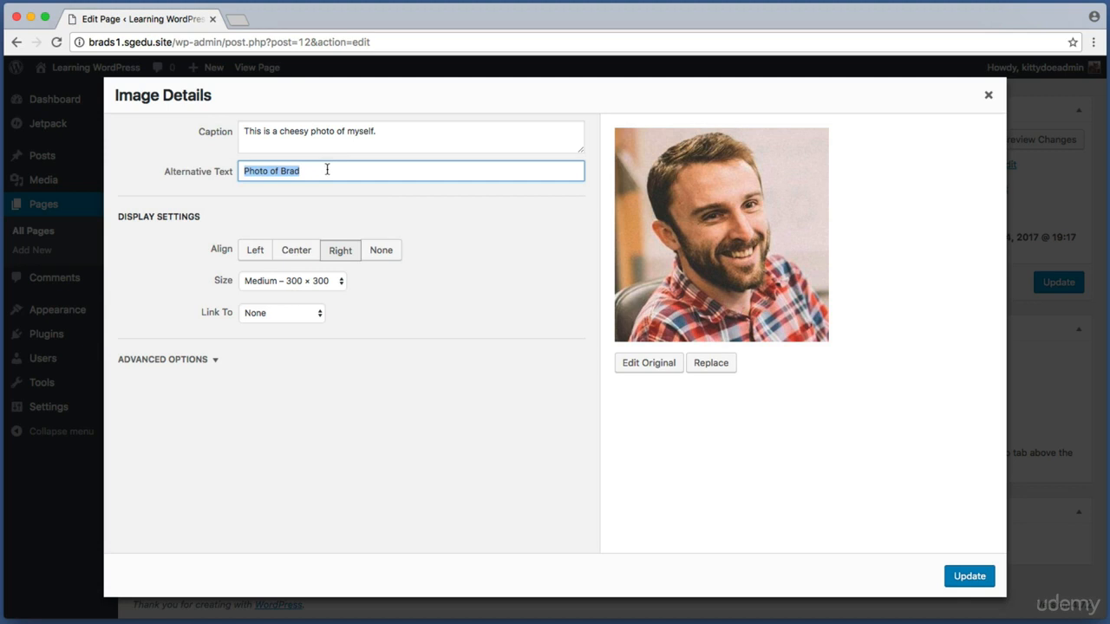
click(327, 169)
key(super+shift+4)
drag(920, 549, 1013, 595)
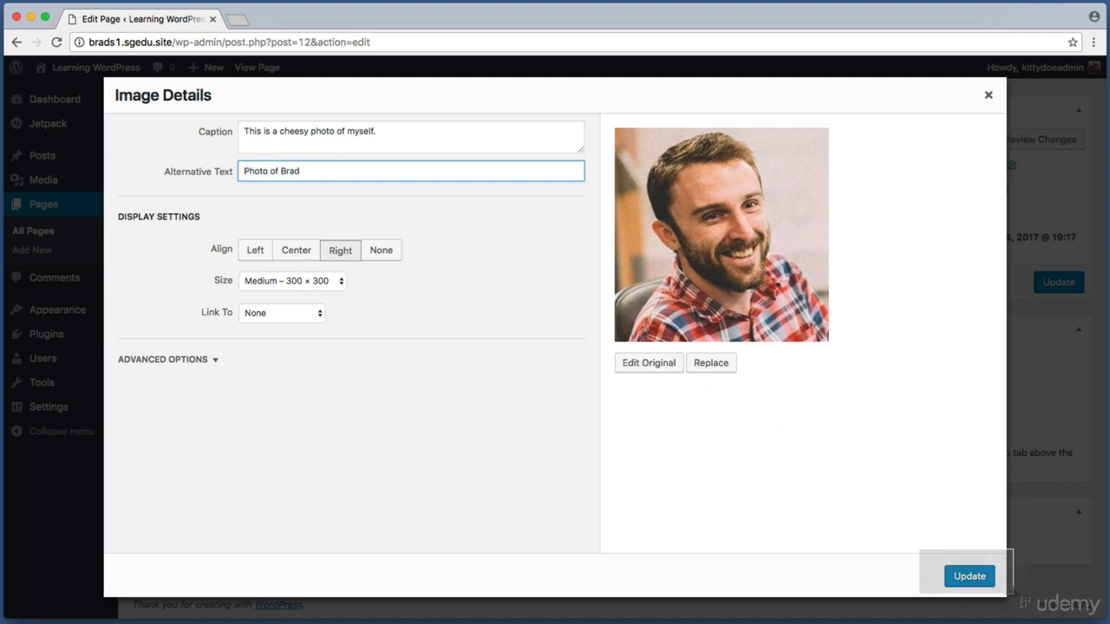
click(968, 582)
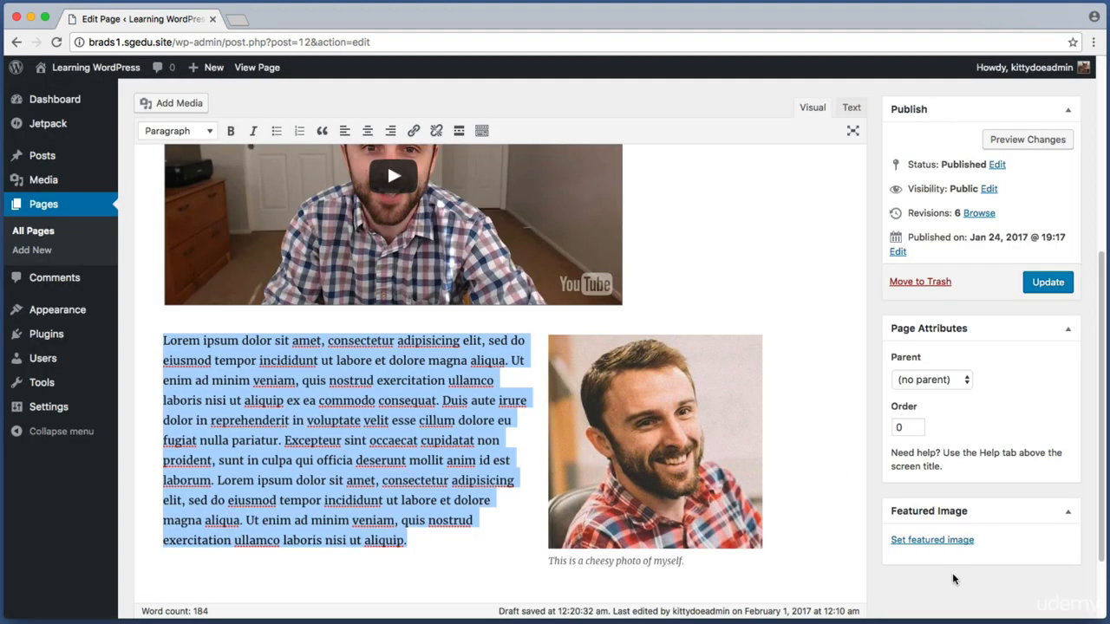
Update the About Us page with the new paragraph and captioned photo.
key(super+shift+4)
drag(537, 574, 720, 551)
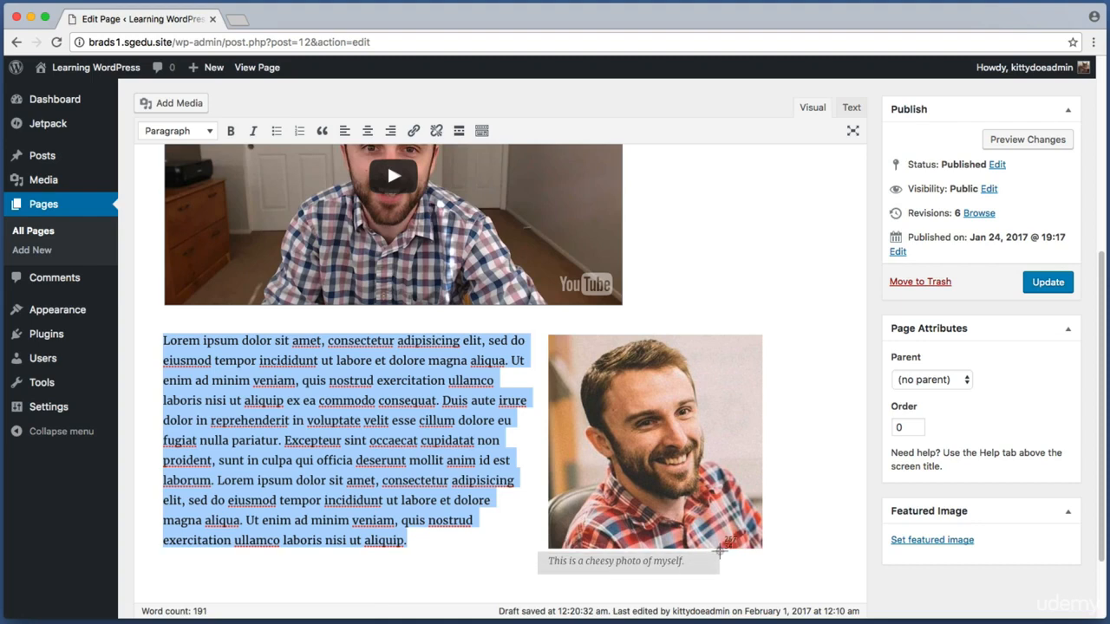
drag(720, 549, 720, 550)
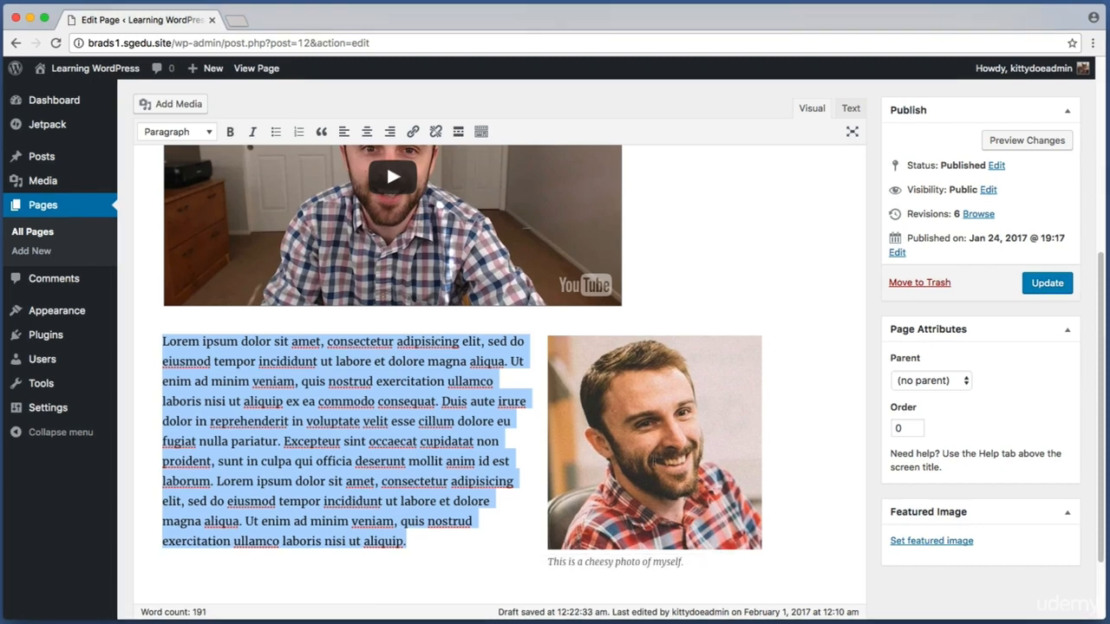
key(super+shift+4)
drag(1011, 267, 1084, 309)
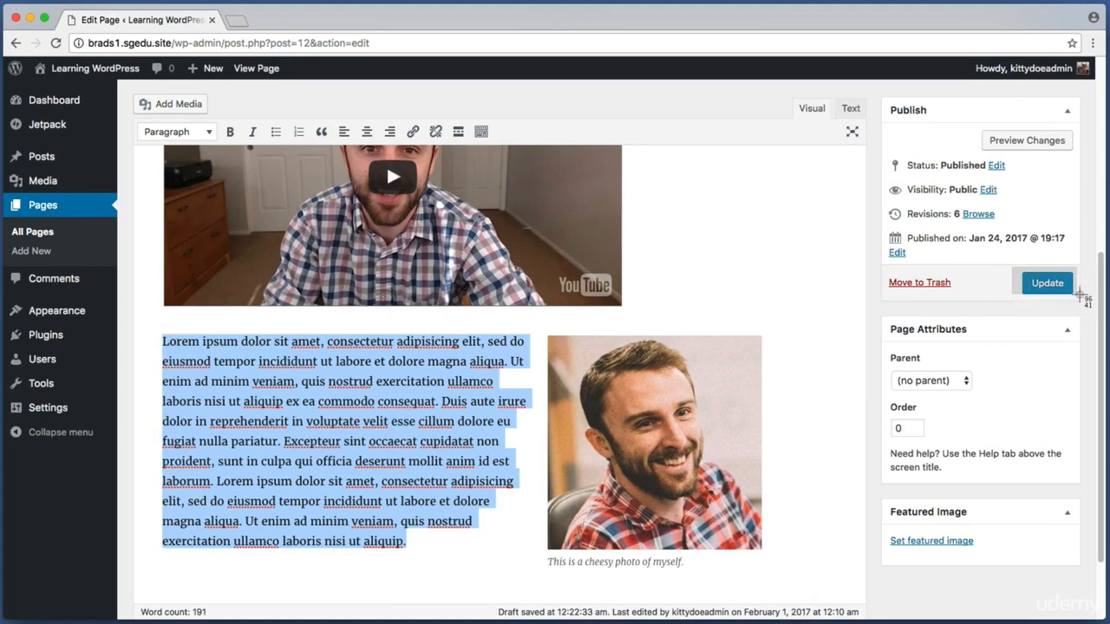
click(1048, 284)
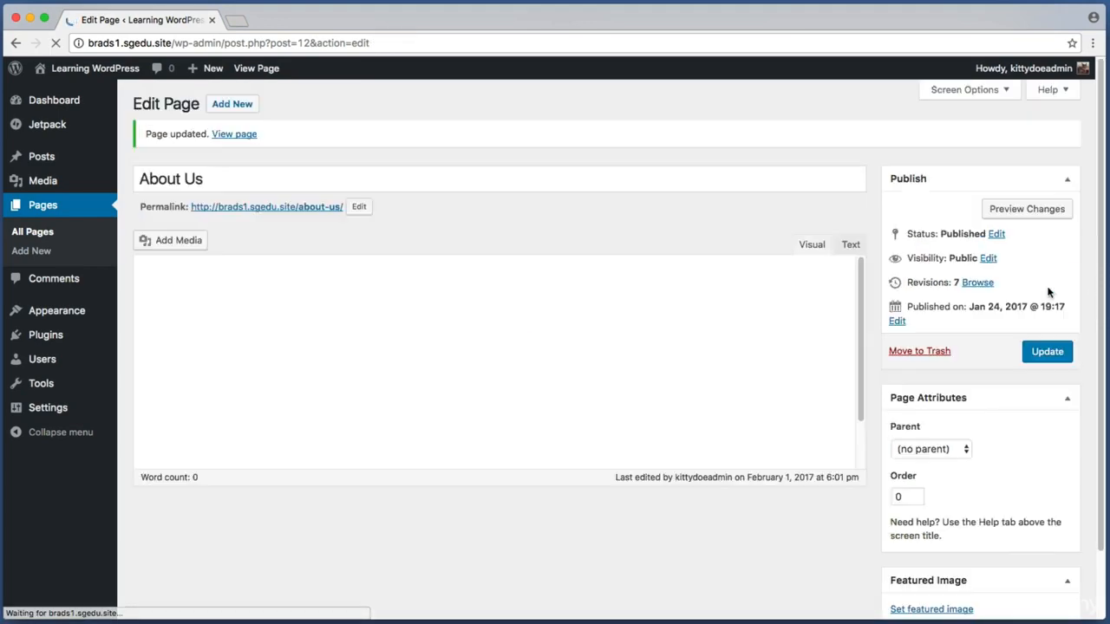
Open the published About Us page and check the video and the captioned photo beside the lower paragraph.
key(super+shift+4)
drag(127, 106, 329, 142)
click(245, 124)
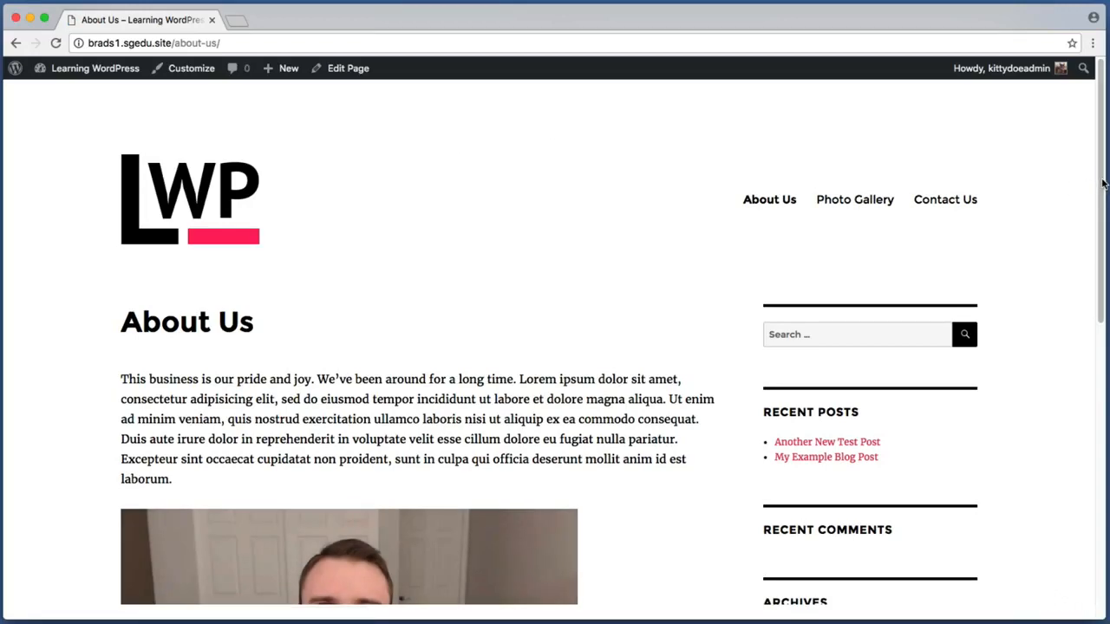
drag(1102, 187, 1104, 406)
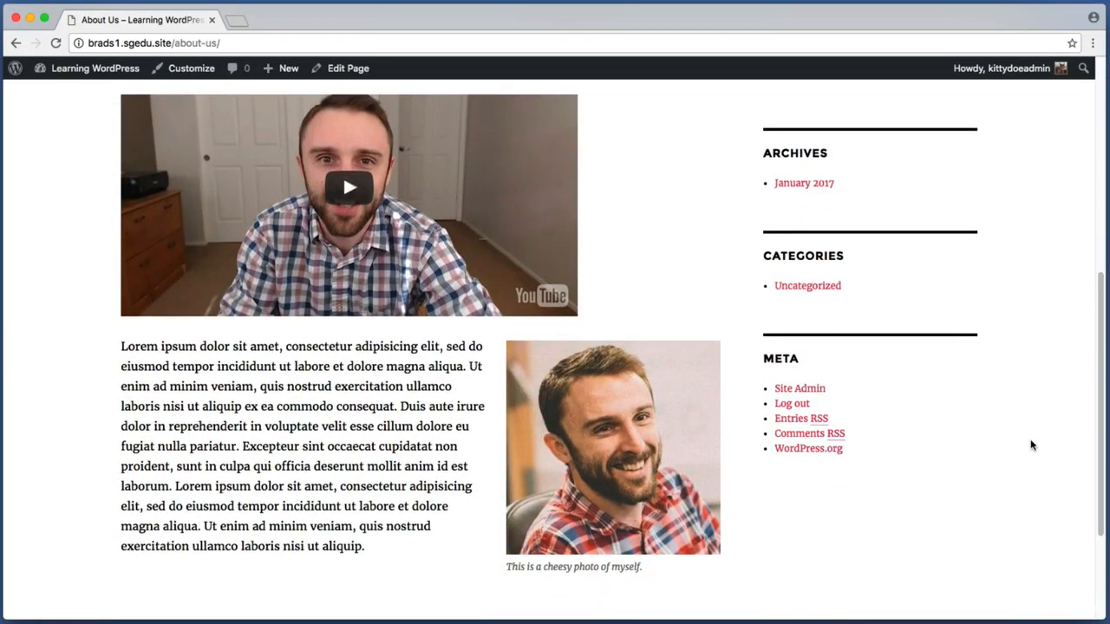
drag(496, 330, 738, 585)
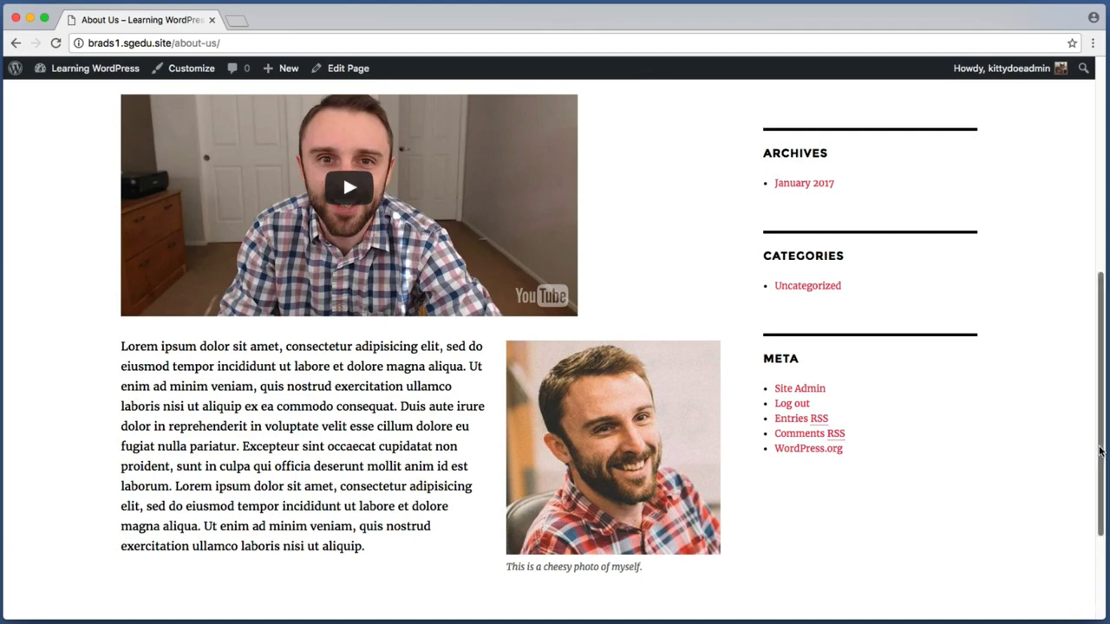
drag(1103, 447, 1104, 217)
Examine the page title and the opening paragraph of the published About Us page.
key(super+shift+4)
drag(94, 296, 278, 354)
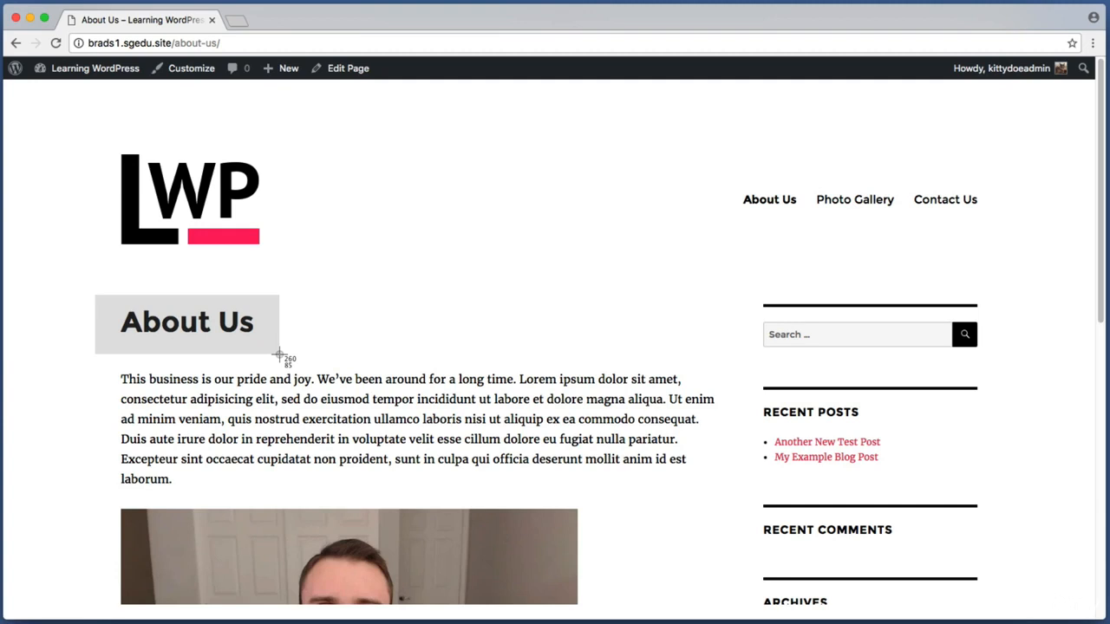
drag(279, 354, 278, 353)
scroll(240, 349, down, 2)
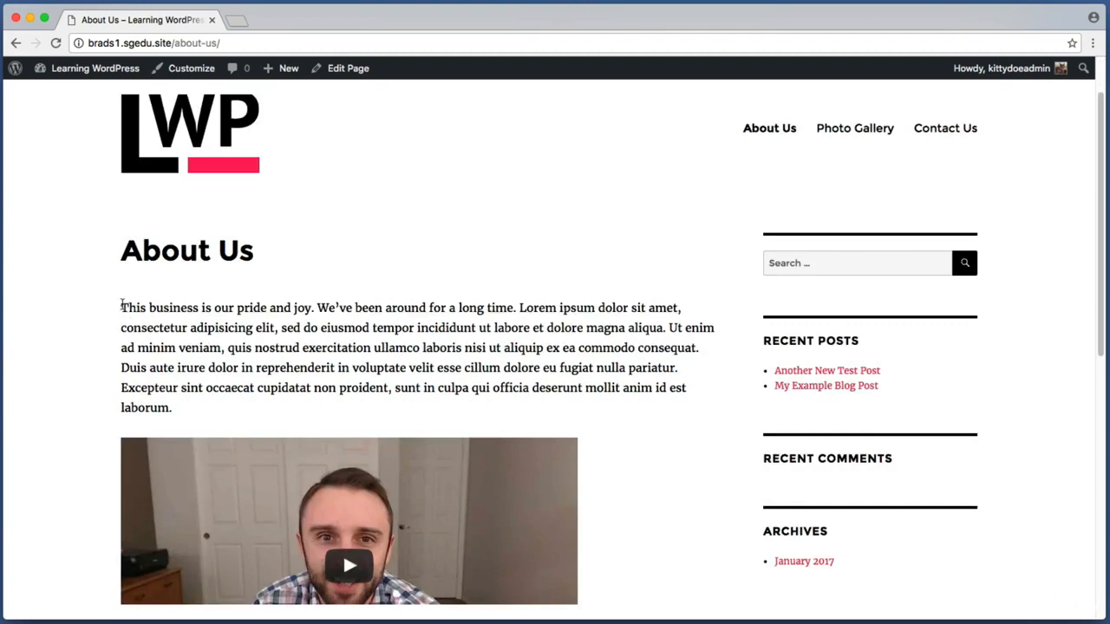
drag(122, 305, 306, 400)
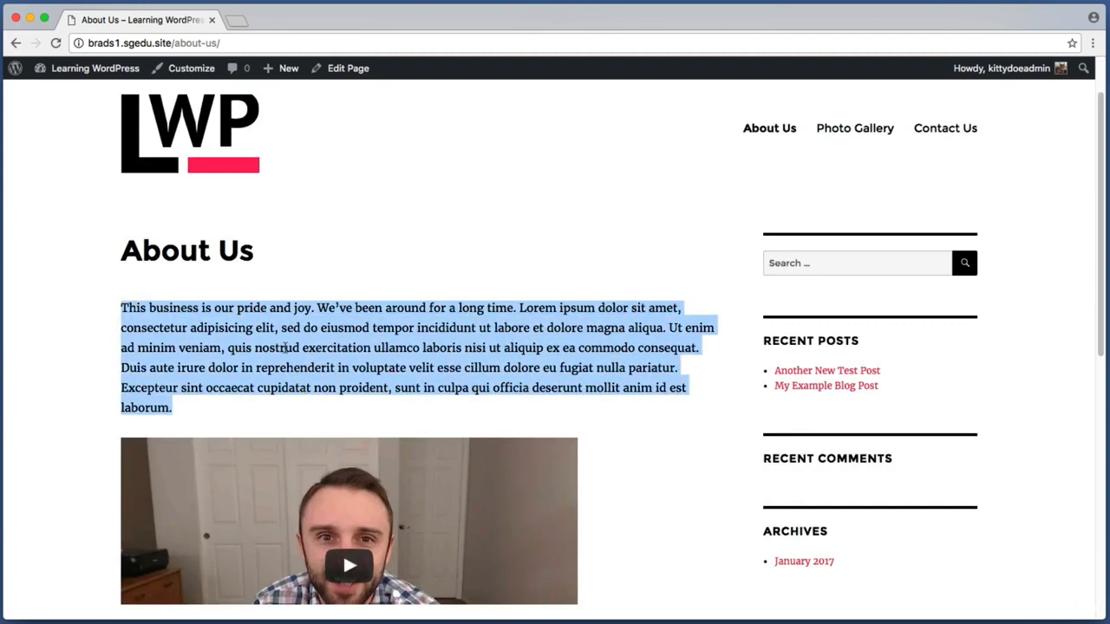
click(285, 348)
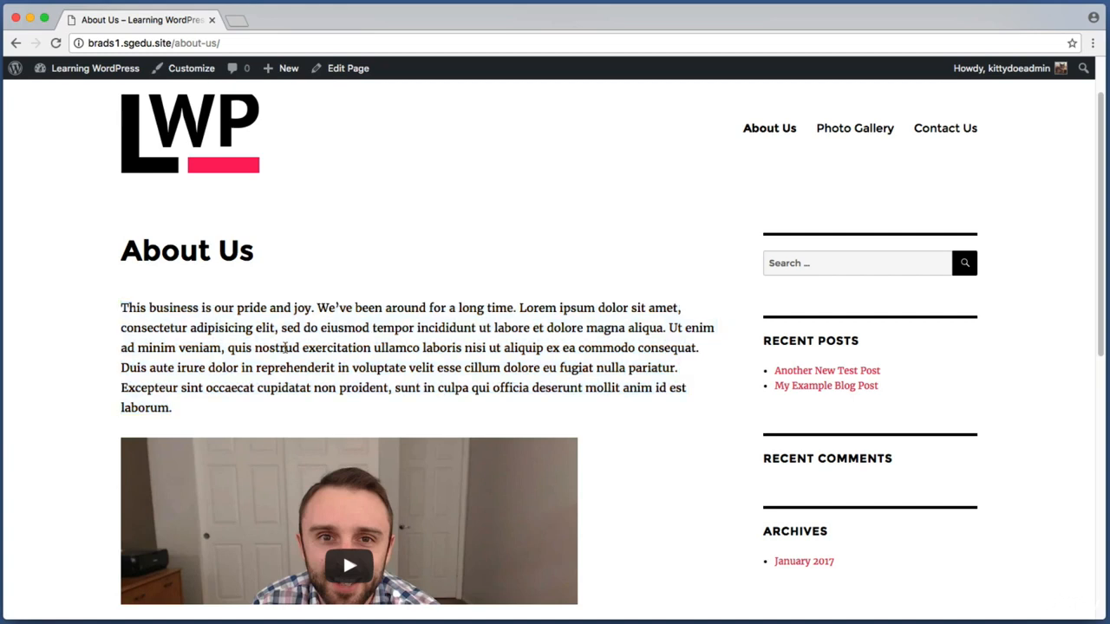
Inspect the gaps above the opening paragraph and above the paragraph below the video as places for subheadings.
key(super+shift+4)
drag(107, 233, 280, 275)
key(super+shift+4)
drag(120, 274, 320, 299)
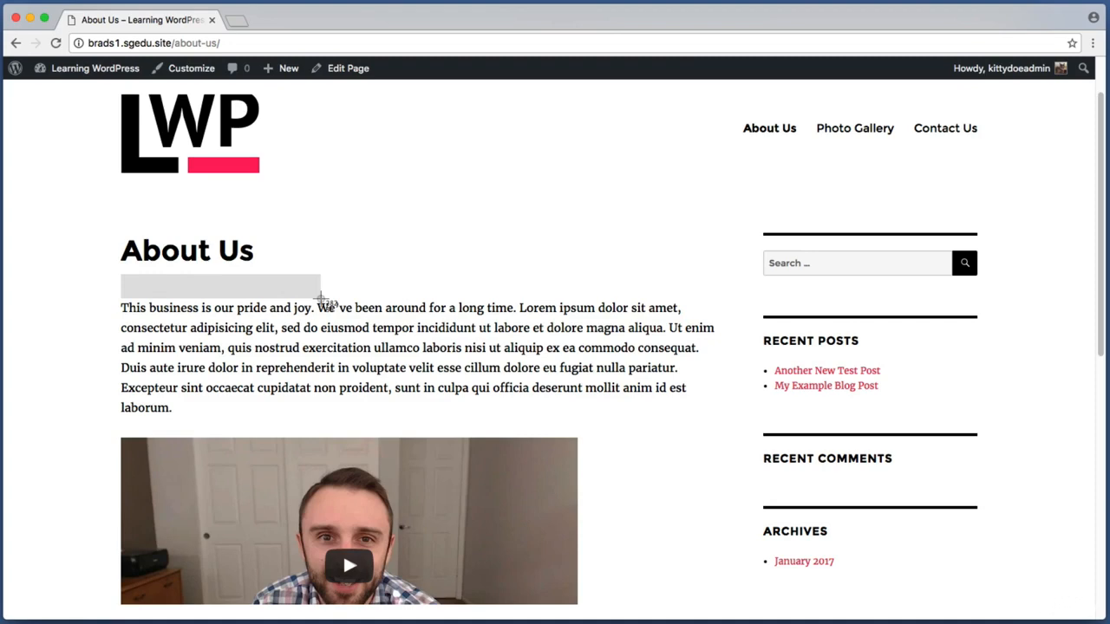
drag(319, 300, 316, 293)
scroll(74, 304, down, 5)
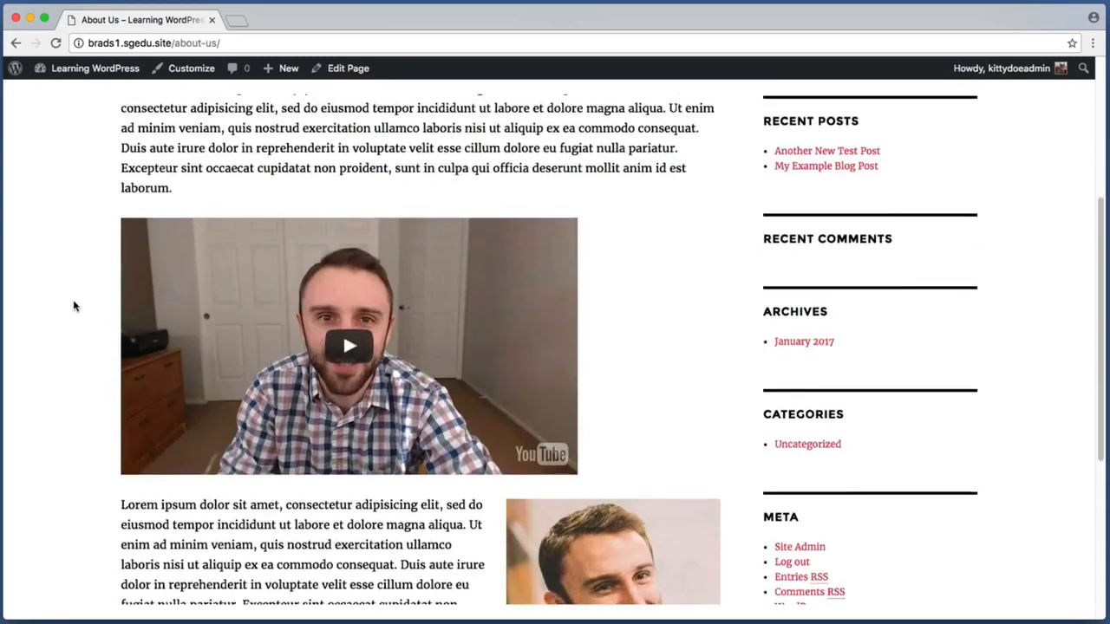
scroll(74, 305, down, 1)
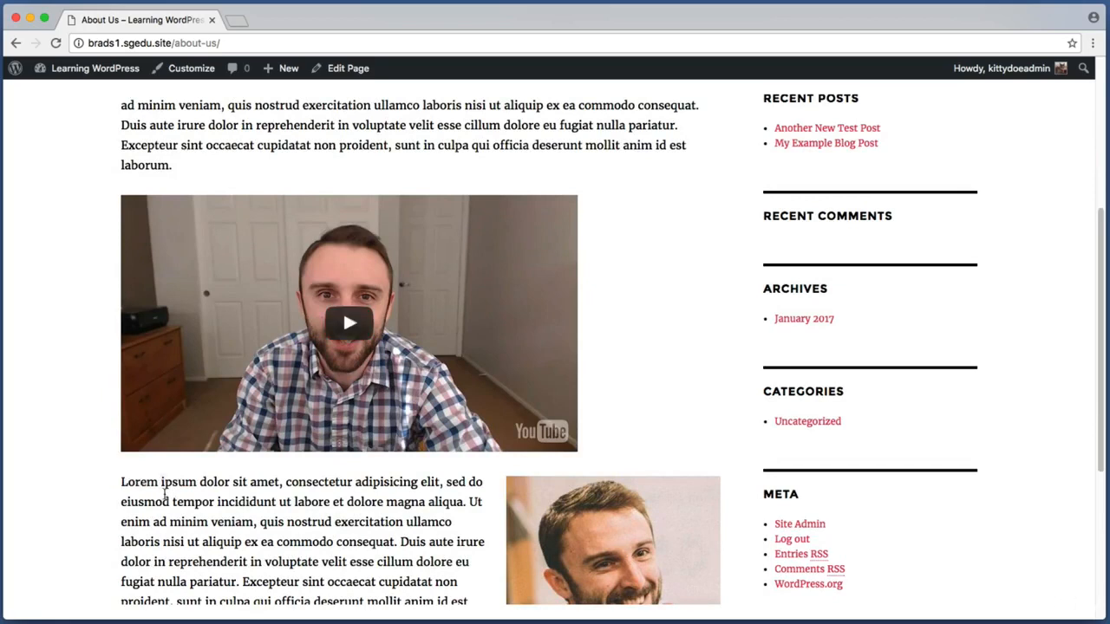
key(super+shift+4)
drag(123, 458, 301, 473)
Reopen the About Us page in the editor and locate its title field.
key(super+shift+4)
drag(315, 84, 371, 57)
click(359, 72)
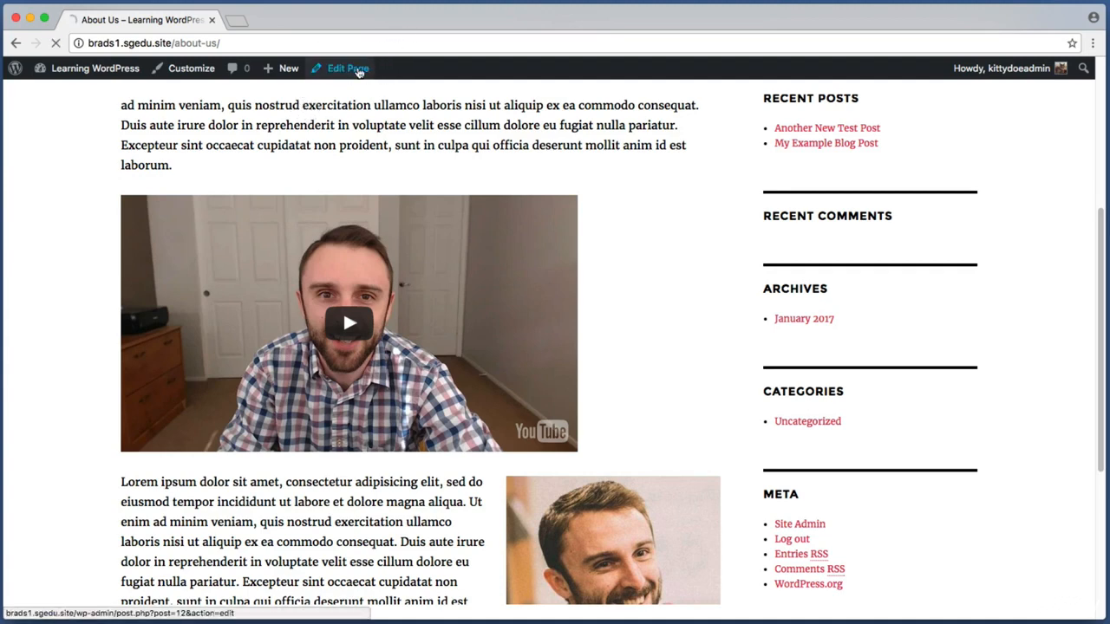
key(super+shift+4)
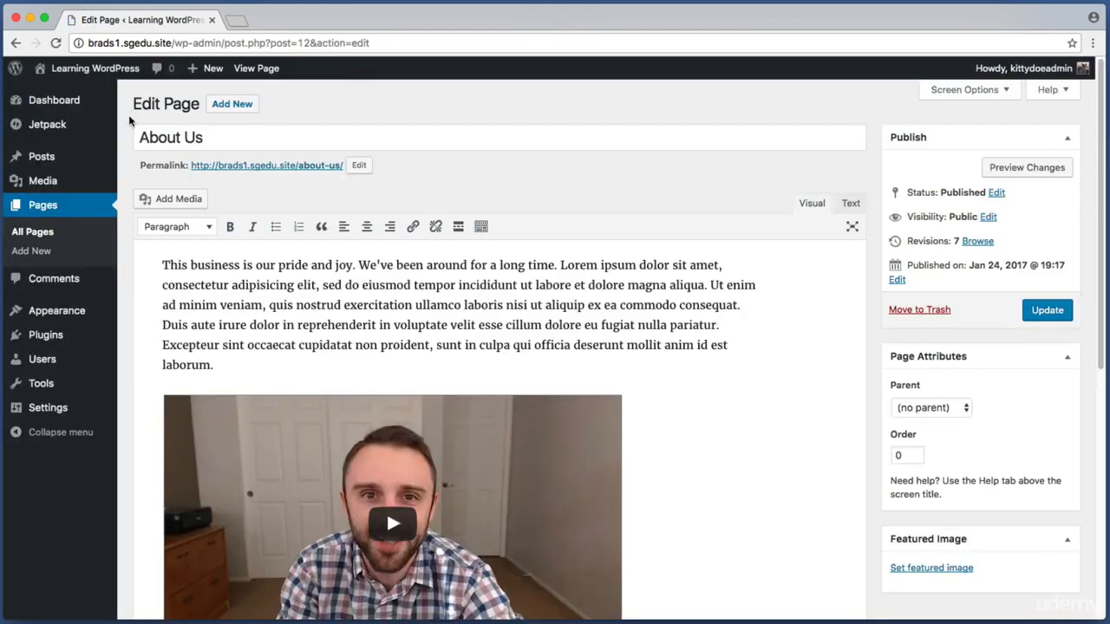
drag(128, 121, 311, 151)
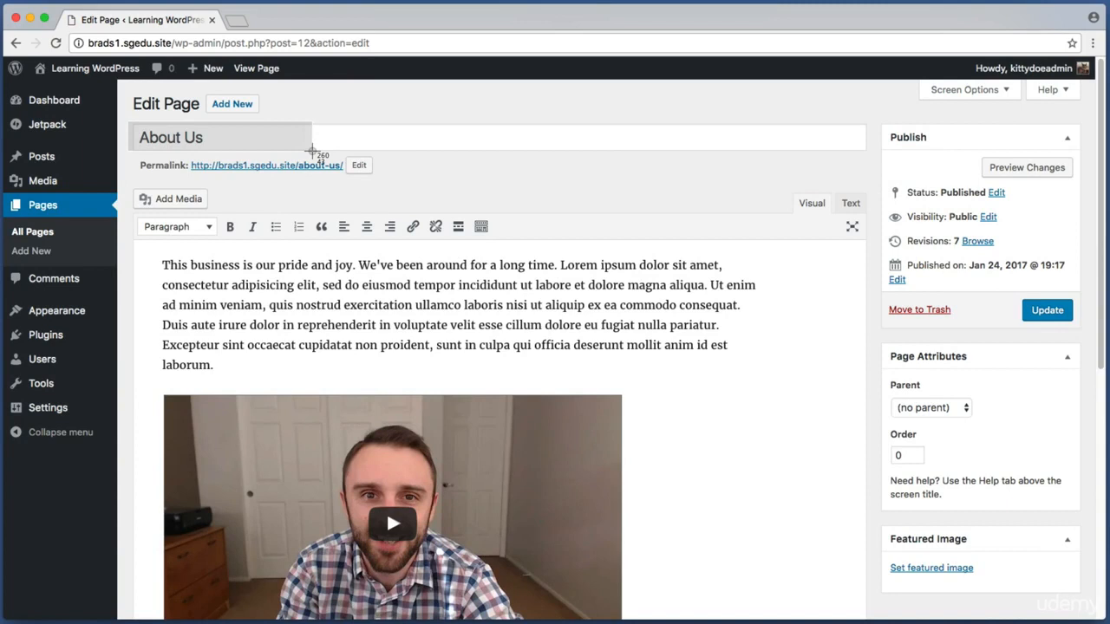
drag(311, 152, 312, 153)
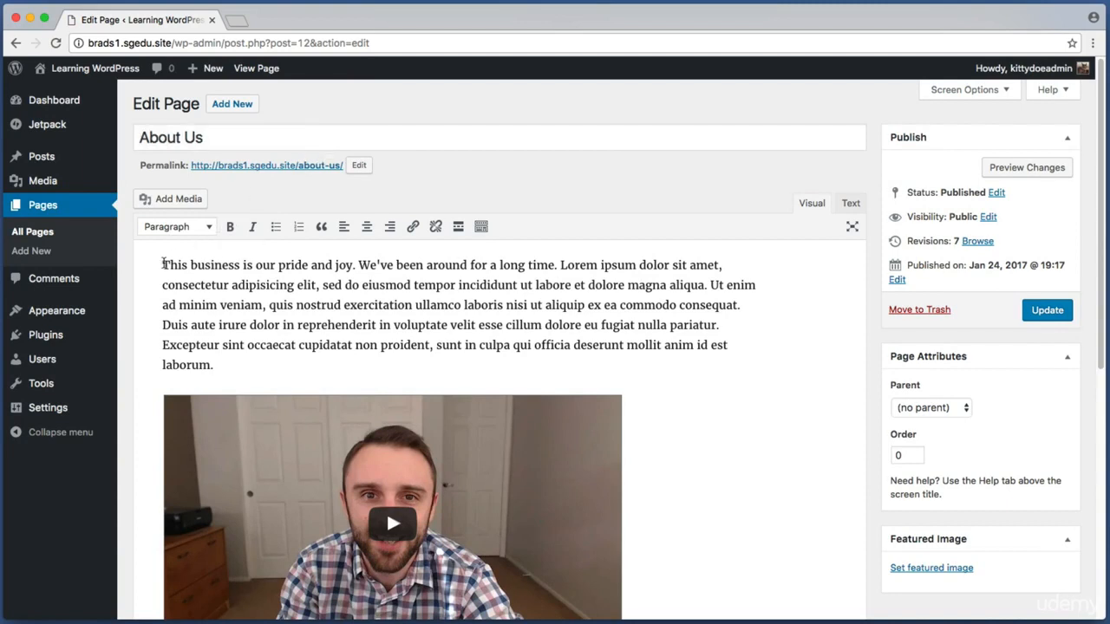
Add a new line above the opening paragraph with the placeholder text "jaskfkjlsd".
drag(163, 264, 421, 326)
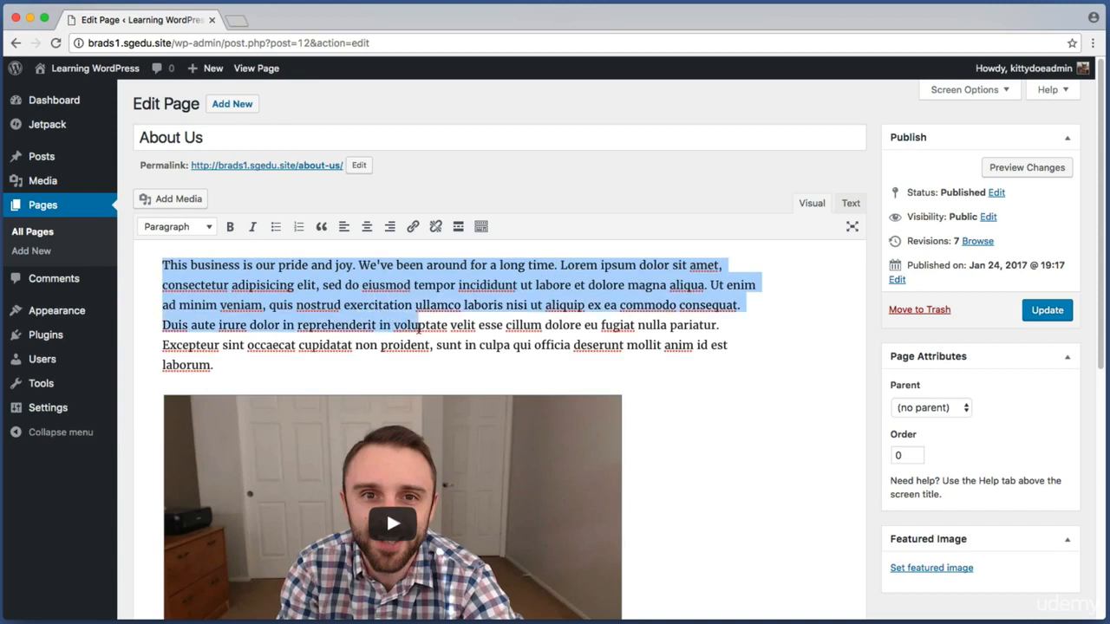
click(164, 266)
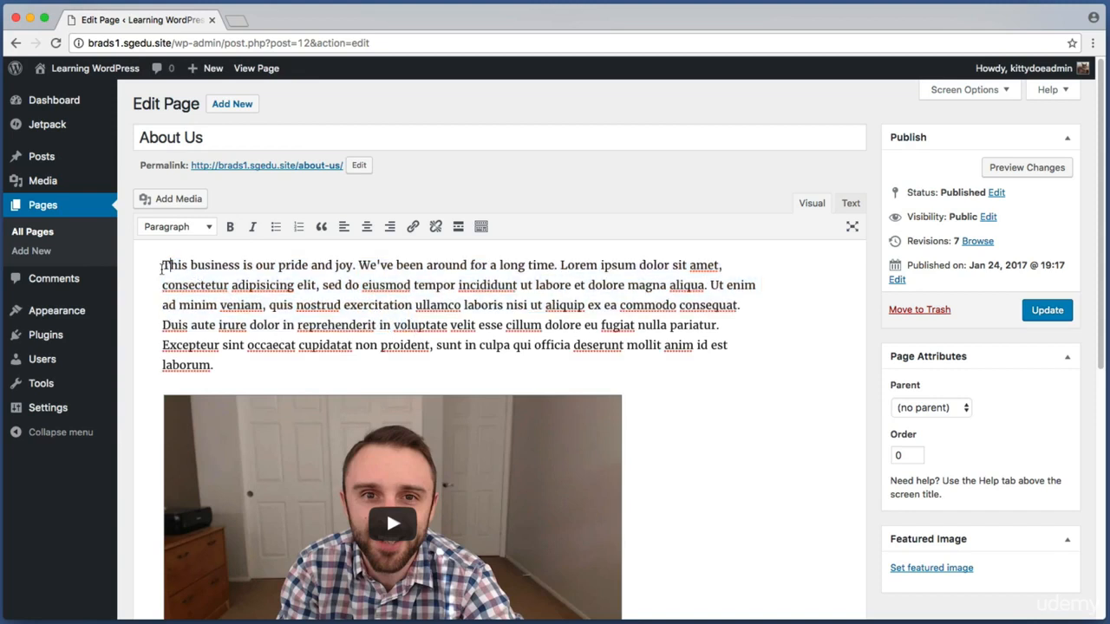
key(Return)
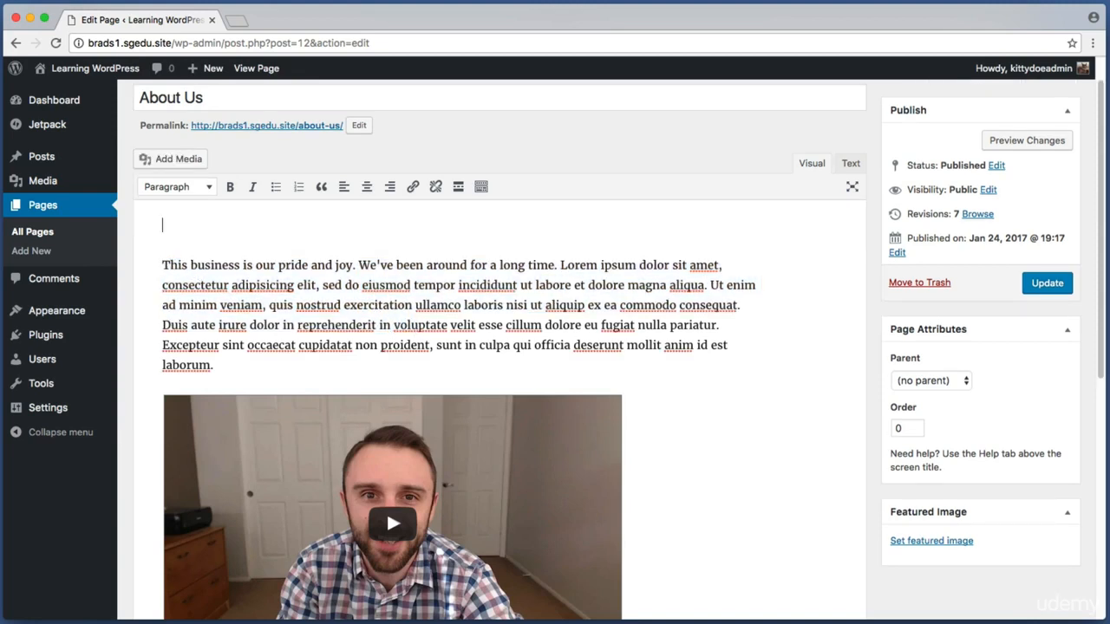
text(jaskfkjlsd)
Select the placeholder line above the opening paragraph and try the Heading 1 and Heading 2 formats on it.
drag(228, 228, 162, 225)
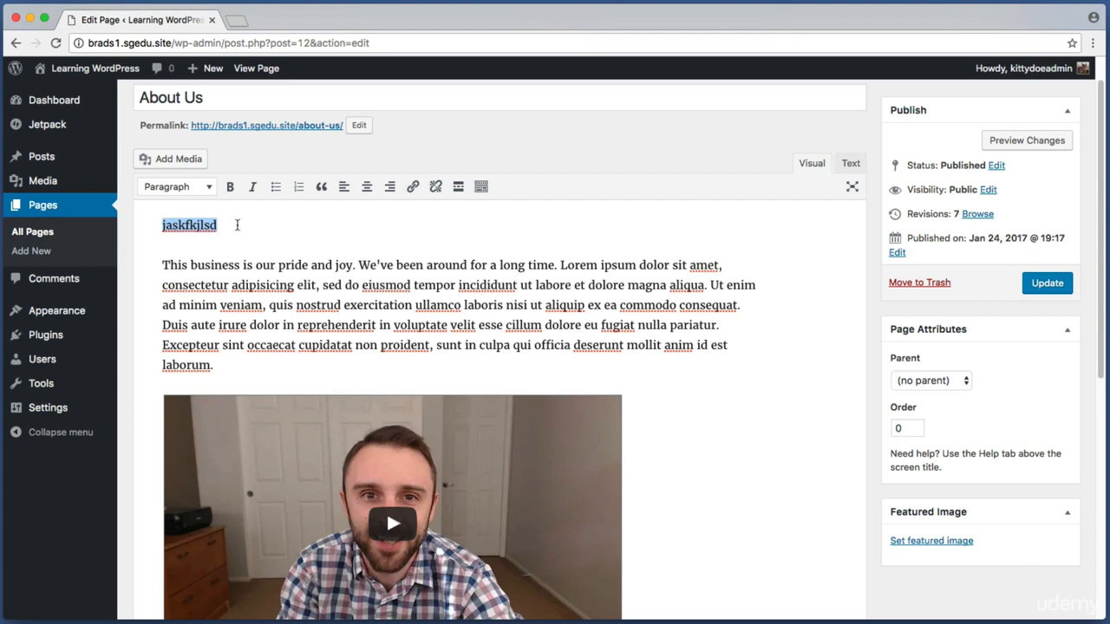
click(243, 226)
drag(241, 226, 163, 228)
drag(218, 365, 150, 268)
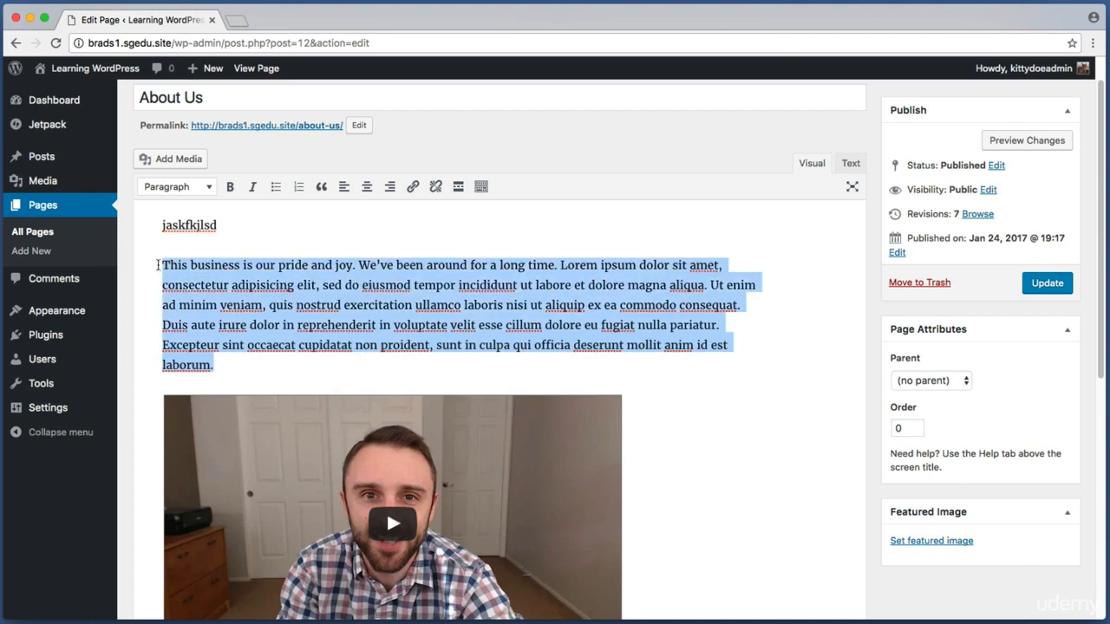
drag(222, 224, 127, 222)
click(238, 227)
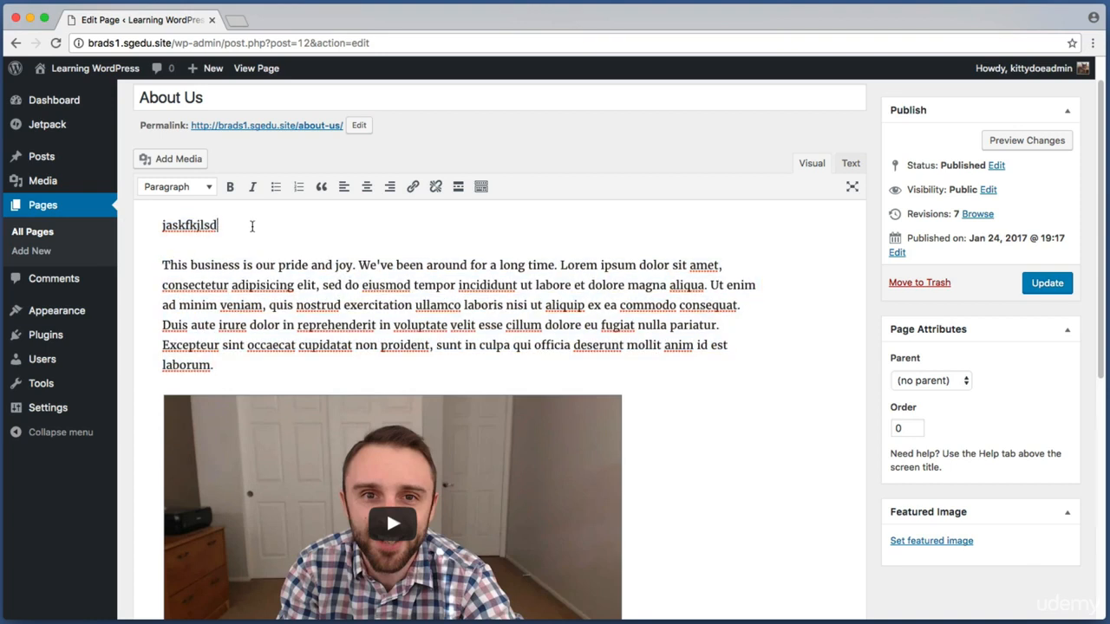
drag(238, 224, 149, 226)
drag(232, 223, 107, 229)
key(super+shift+4)
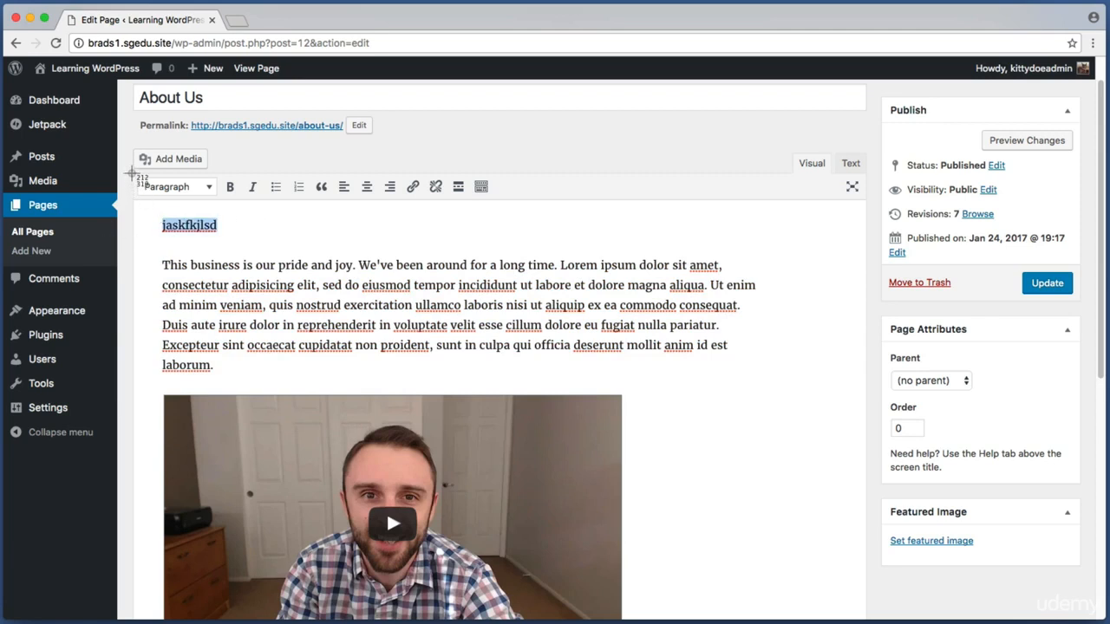
drag(131, 173, 220, 205)
click(199, 192)
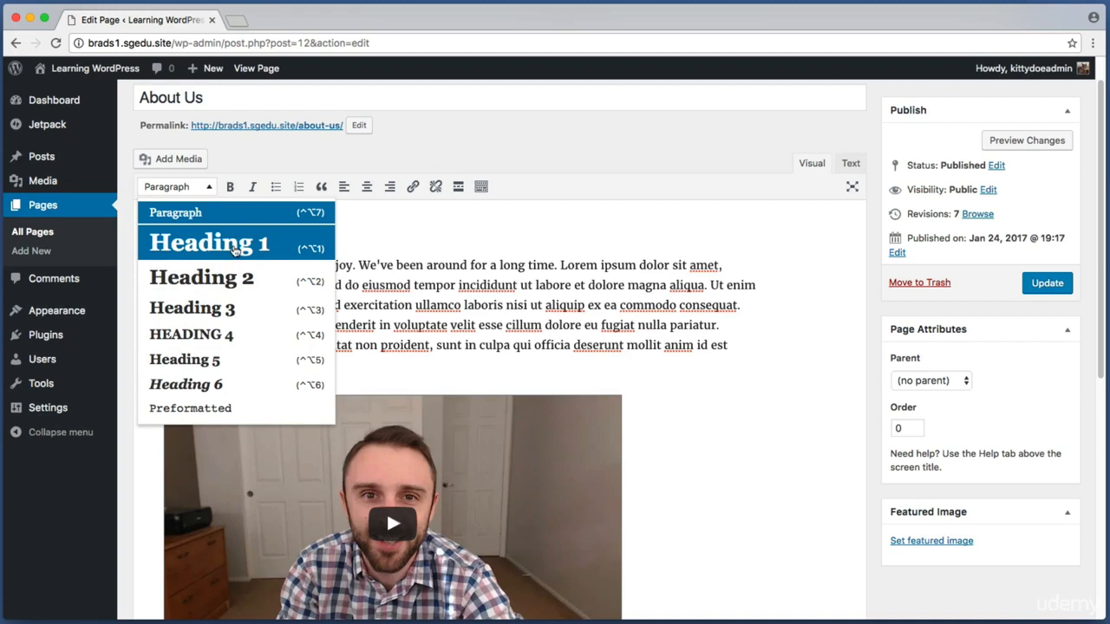
click(234, 248)
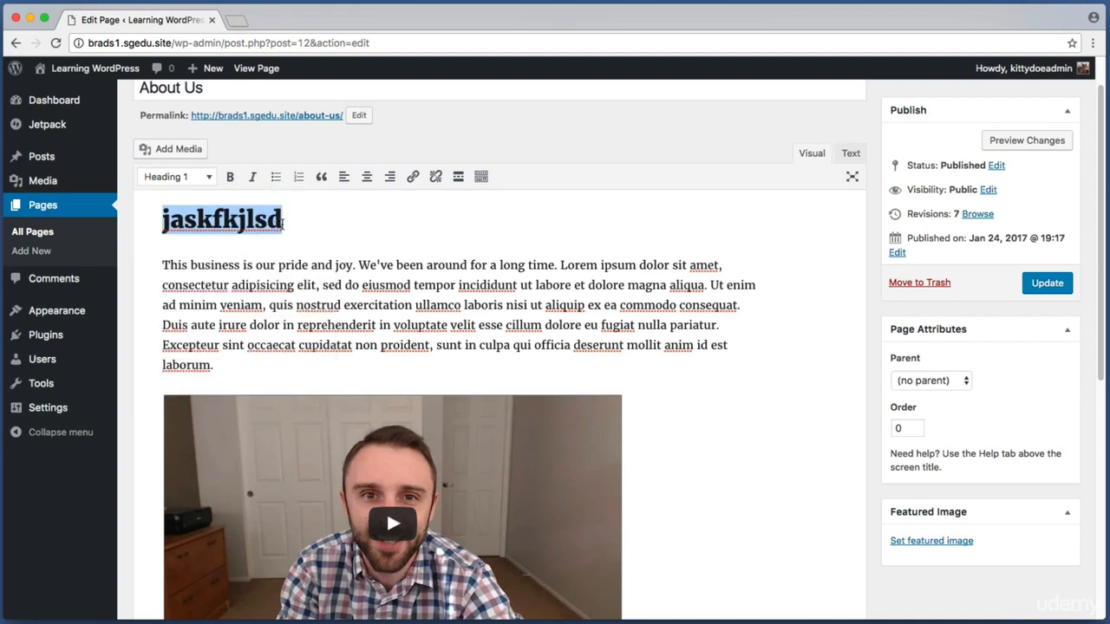
click(211, 180)
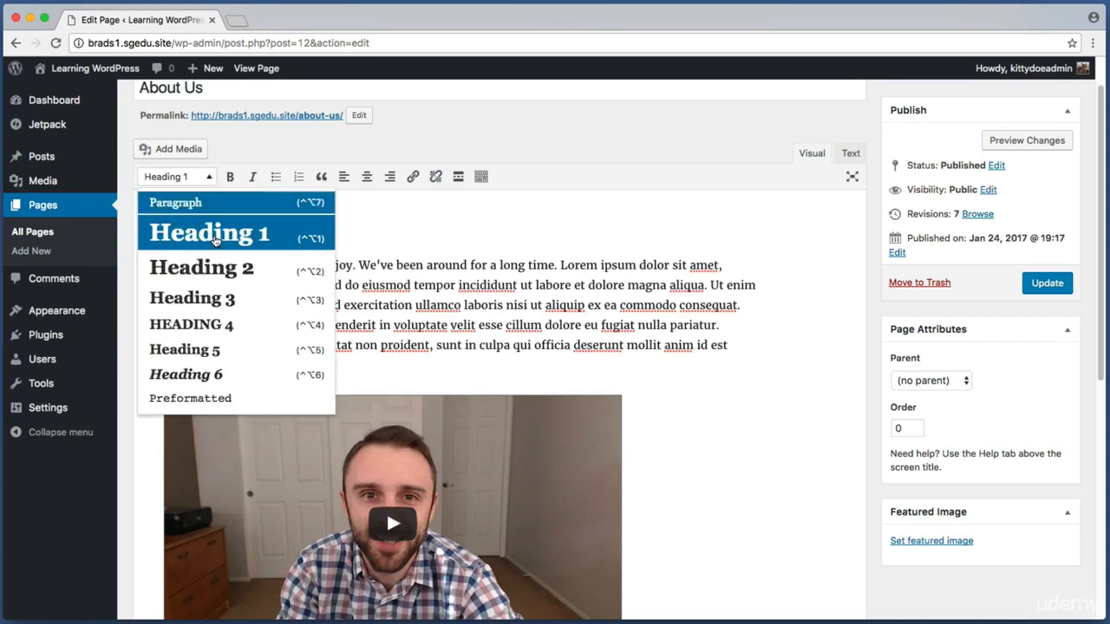
click(220, 270)
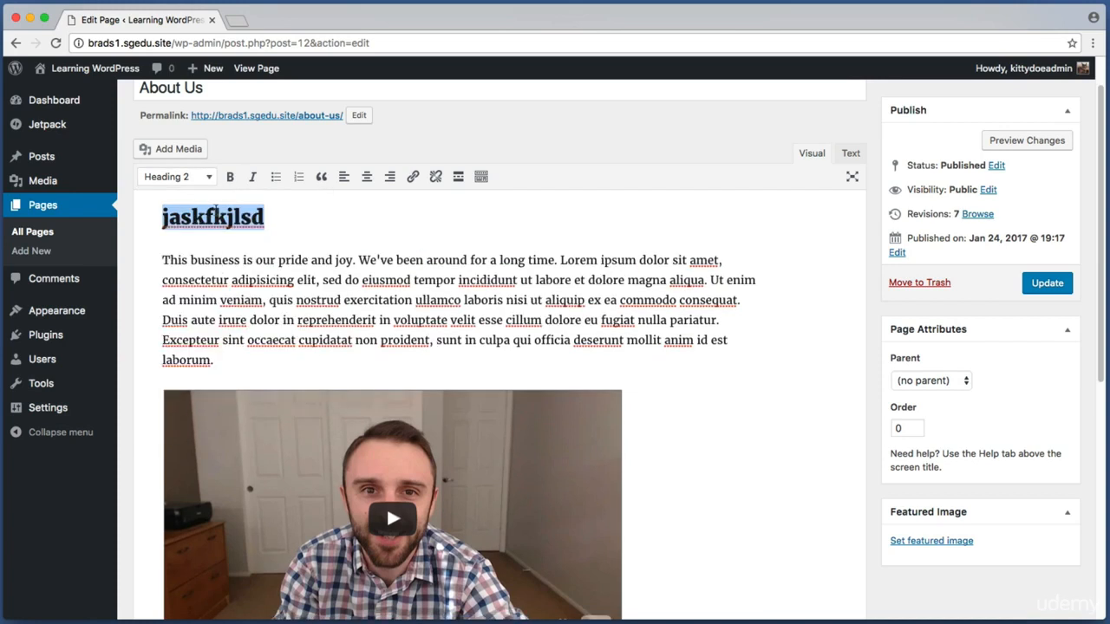
Format the selected placeholder line as Heading 3.
click(210, 180)
click(222, 295)
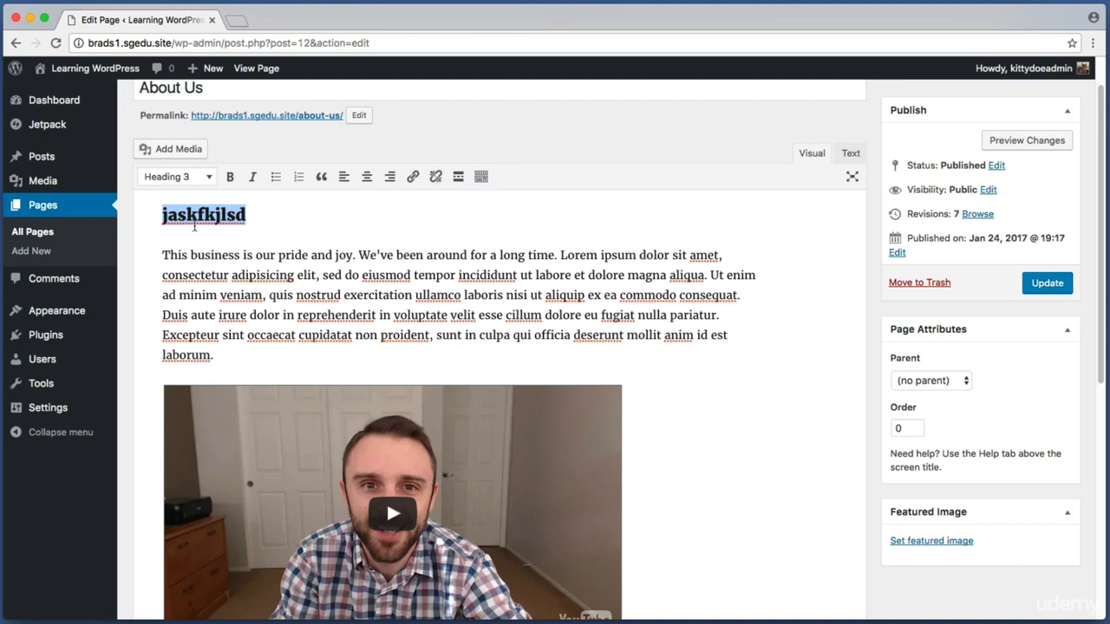
click(187, 177)
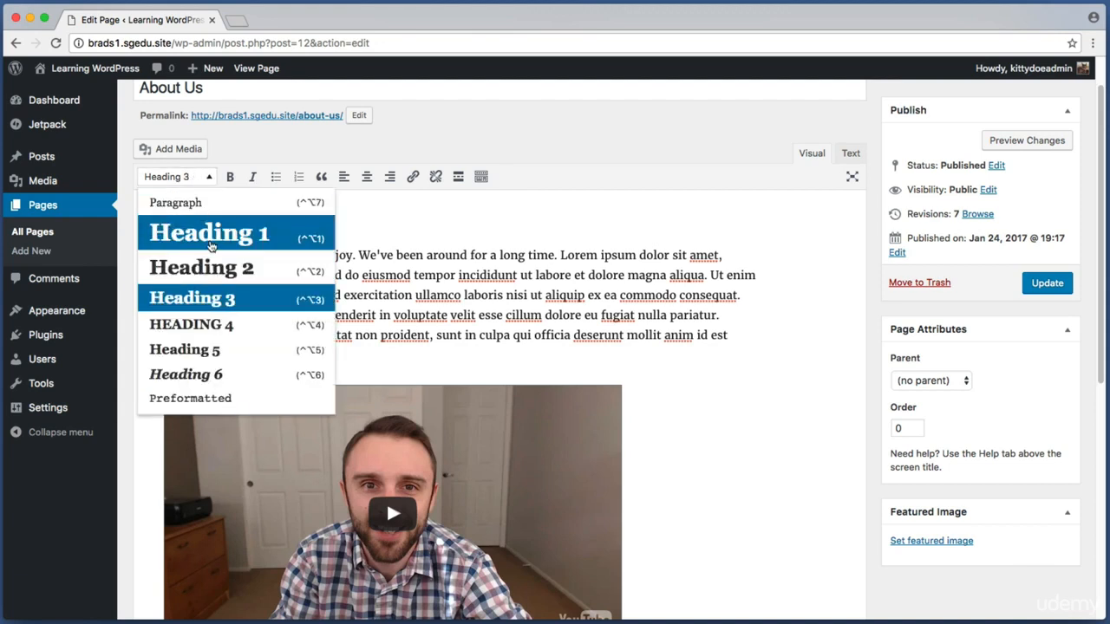
click(201, 178)
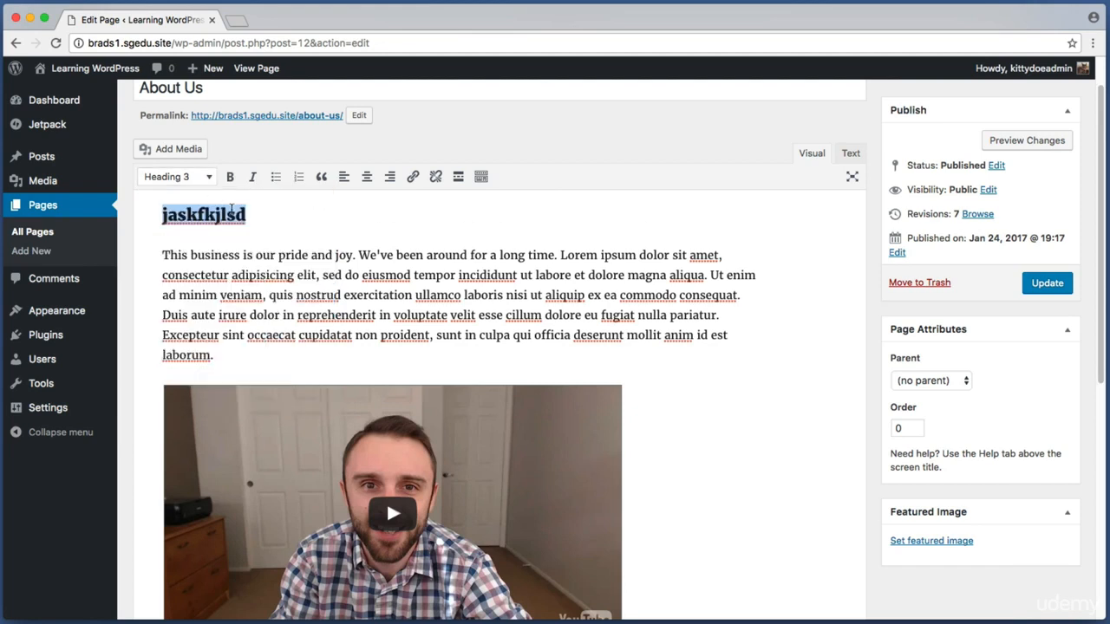
Replace the placeholder heading text with "About the Company".
key(Right)
key(BackSpace)
key(BackSpace)
key(BackSpace)
key(BackSpace)
key(BackSpace)
key(BackSpace)
key(BackSpace)
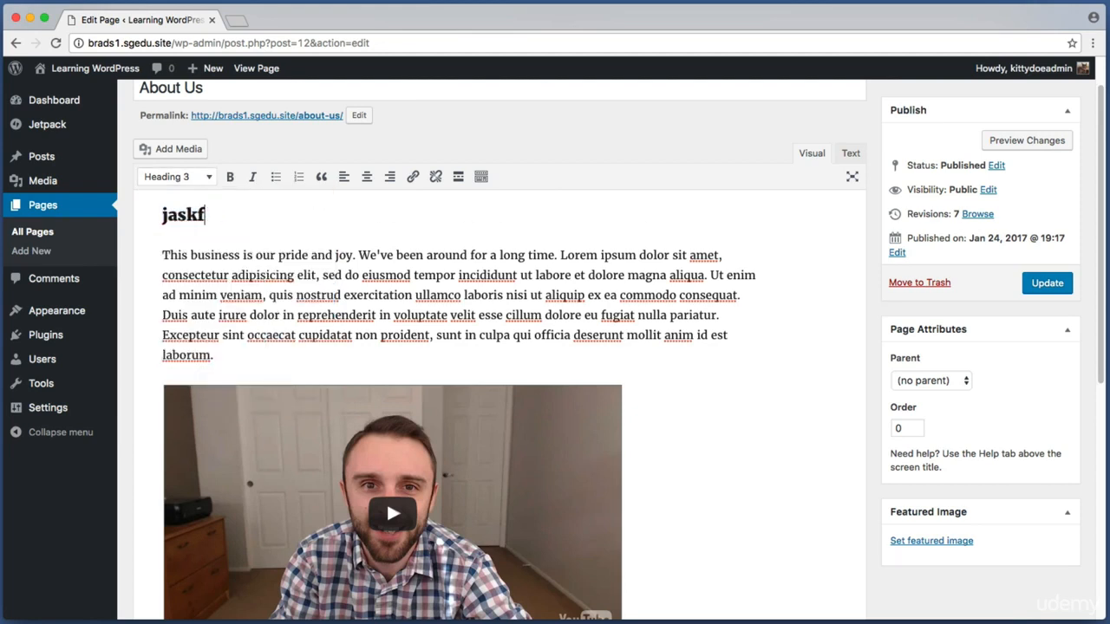
key(BackSpace)
key(BackSpace)
text(bout)
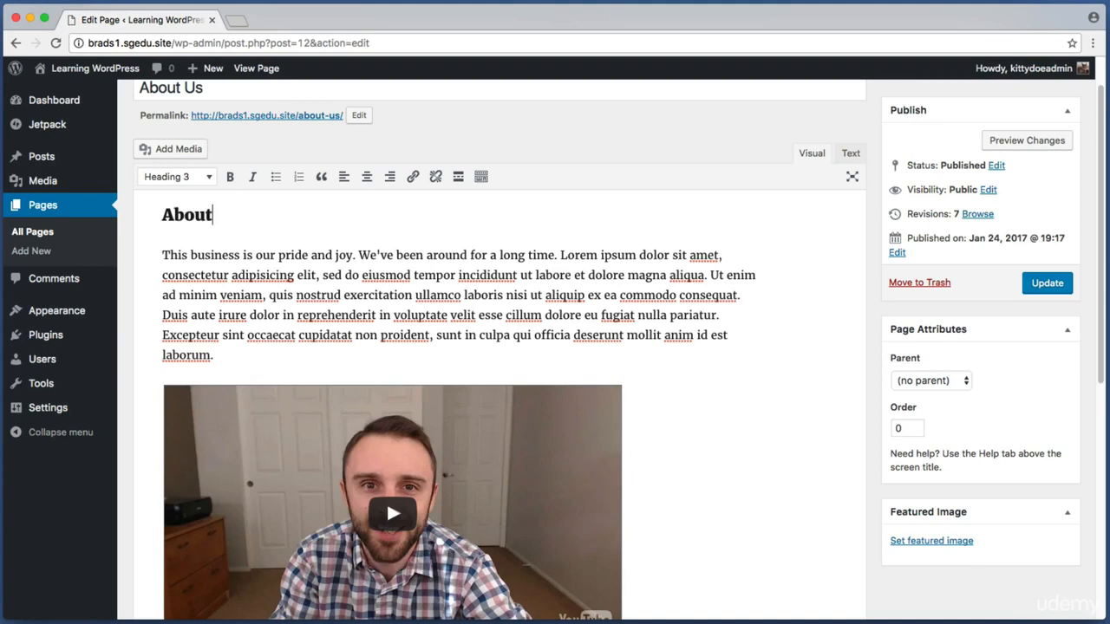
text( the Company)
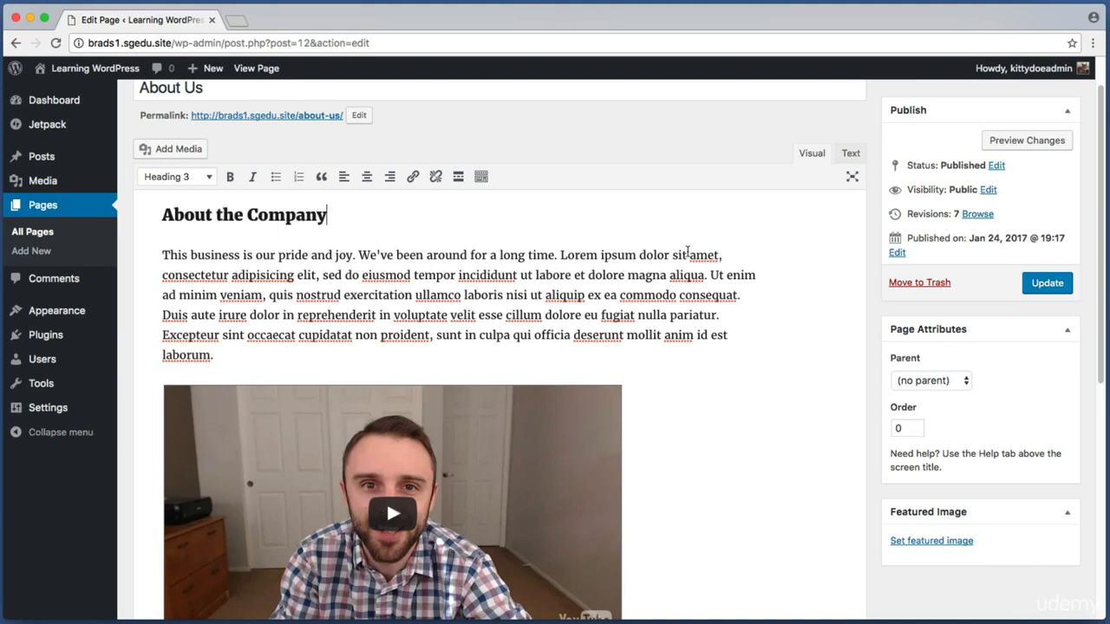
Add a new line between the video and the lower paragraph with the text "About Me".
scroll(706, 293, down, 5)
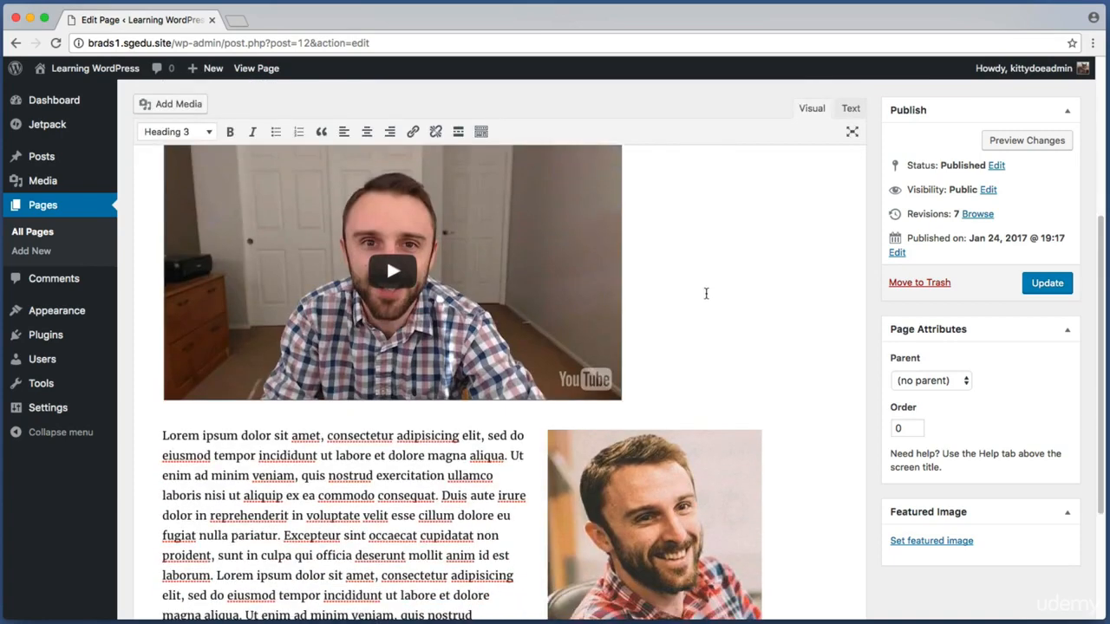
click(696, 268)
key(Return)
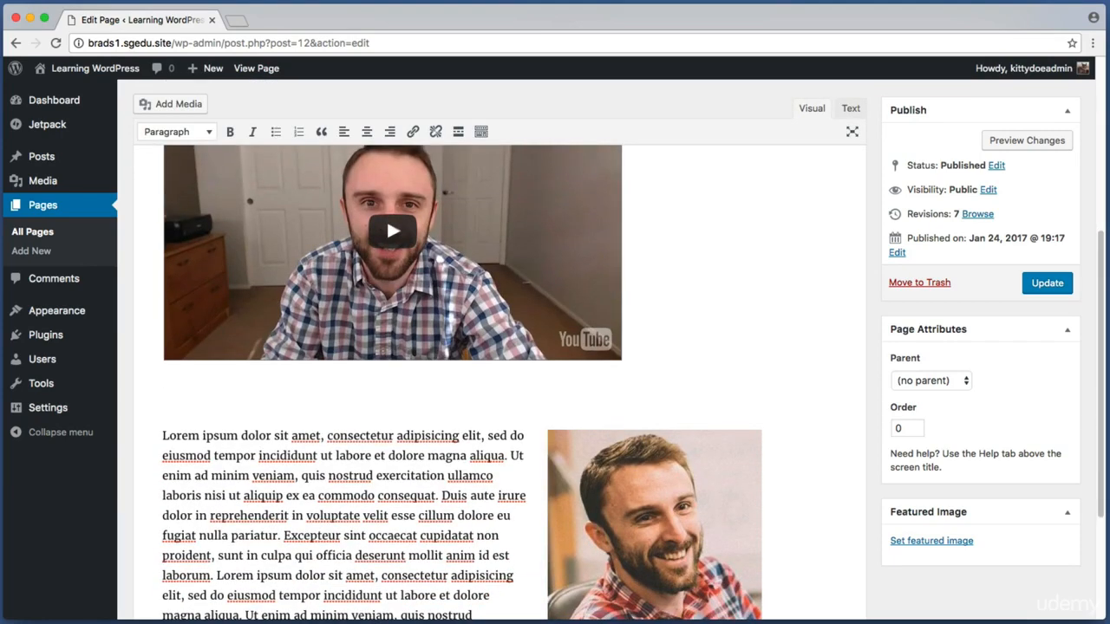
text(About Me)
Format the "About Me" line between the video and the lower paragraph as Heading 3.
drag(219, 395, 148, 401)
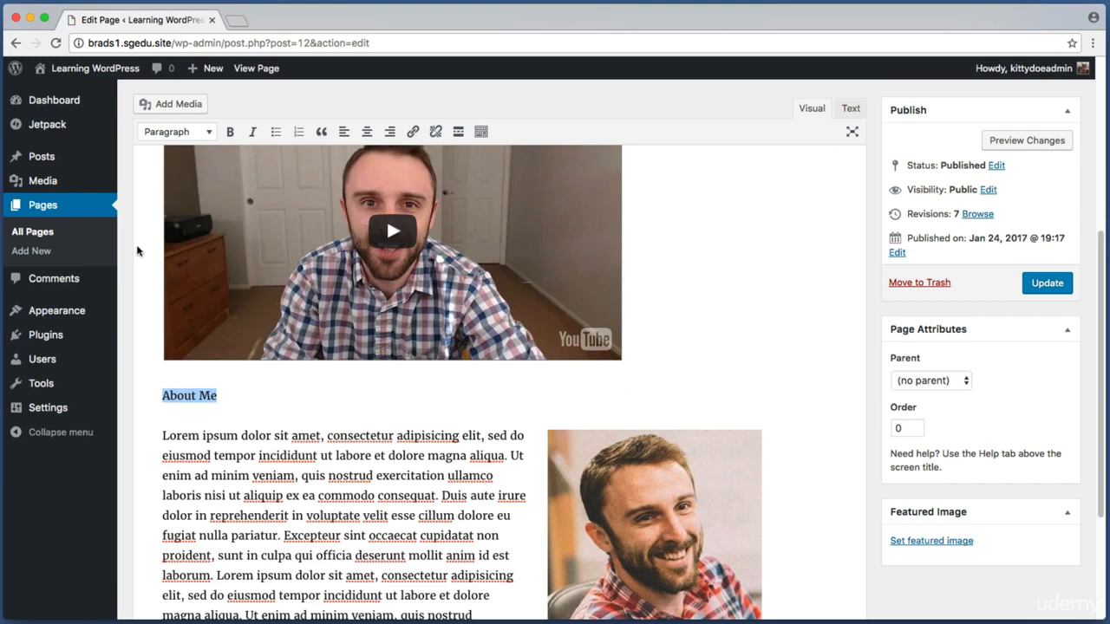
click(160, 135)
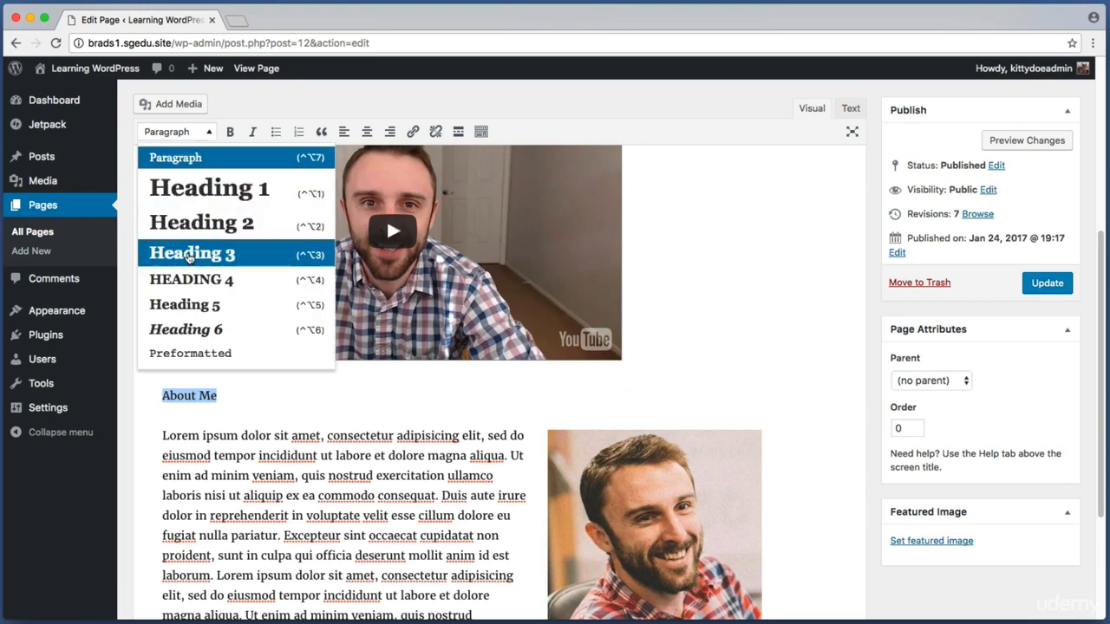
click(190, 254)
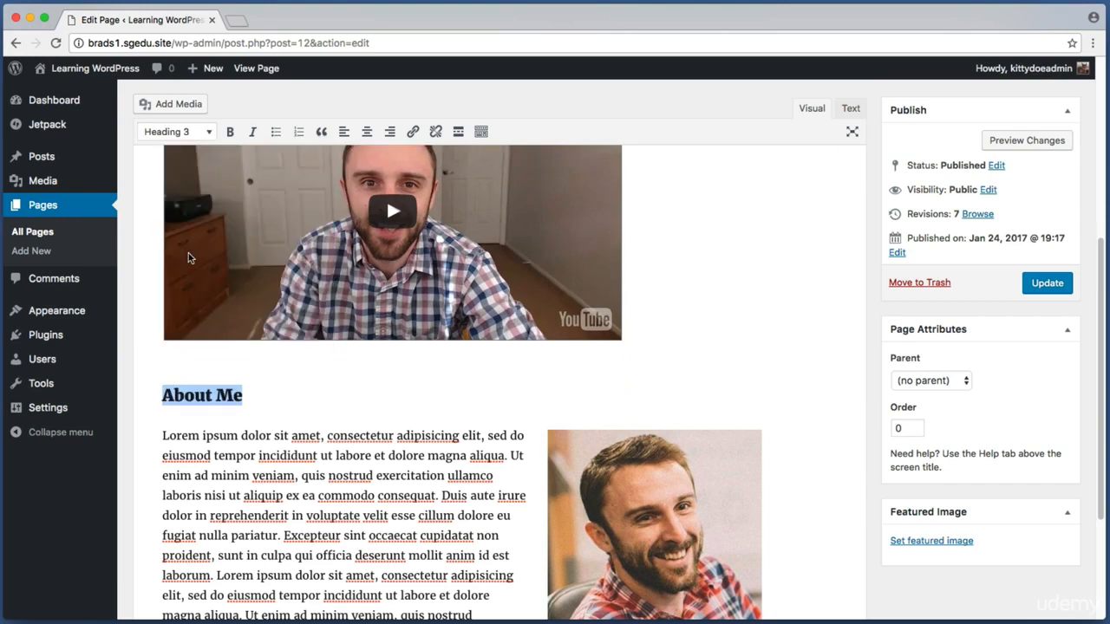
click(272, 399)
Update the published About Us page with the new subheadings.
key(super+shift+4)
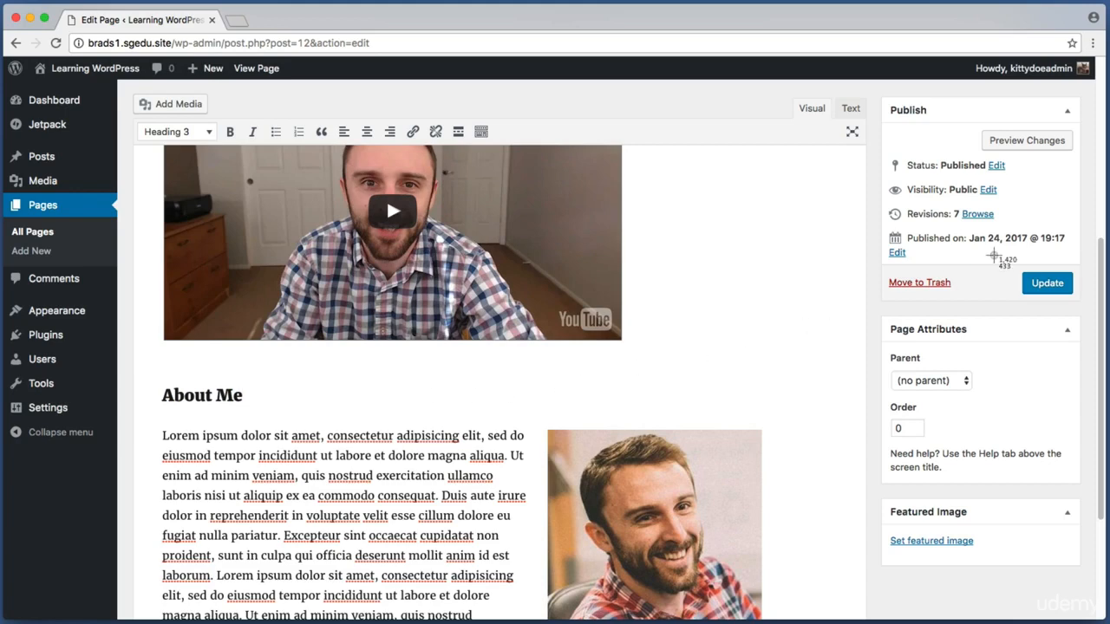
drag(994, 256, 1106, 317)
click(1048, 295)
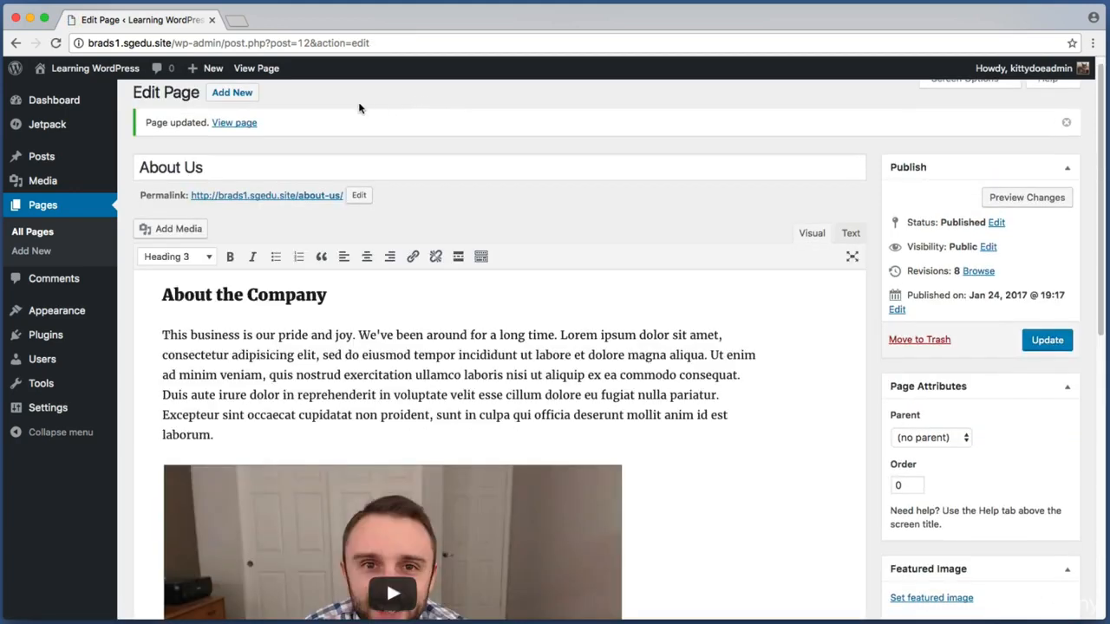
View the live About Us page and check the "About the Company" and "About Me" subheadings.
click(249, 123)
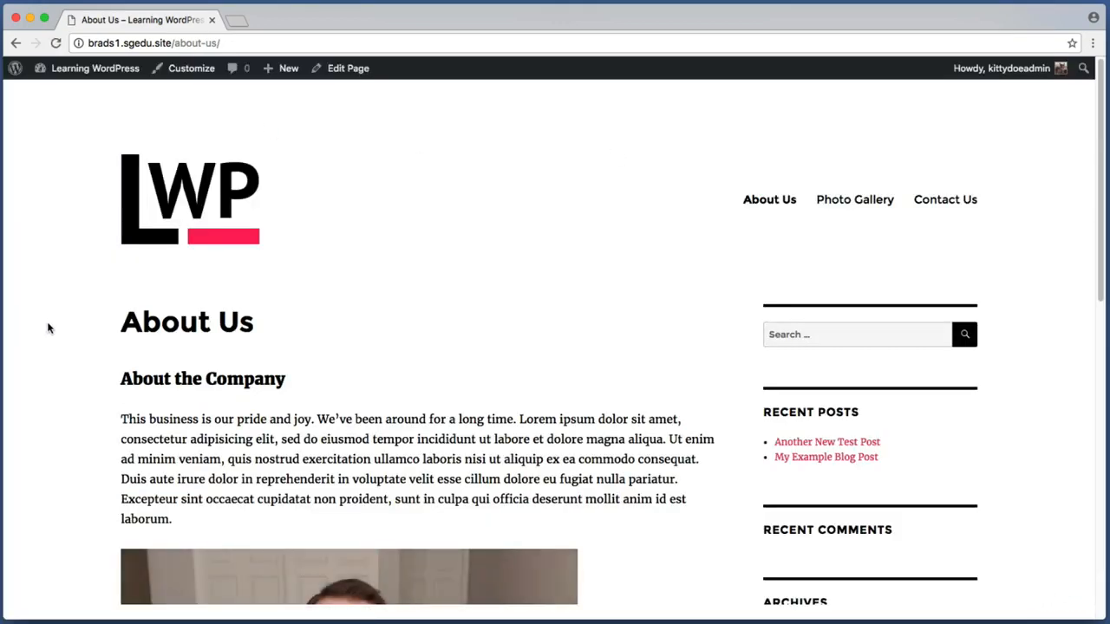
key(super+shift+4)
drag(104, 363, 311, 397)
scroll(44, 346, down, 5)
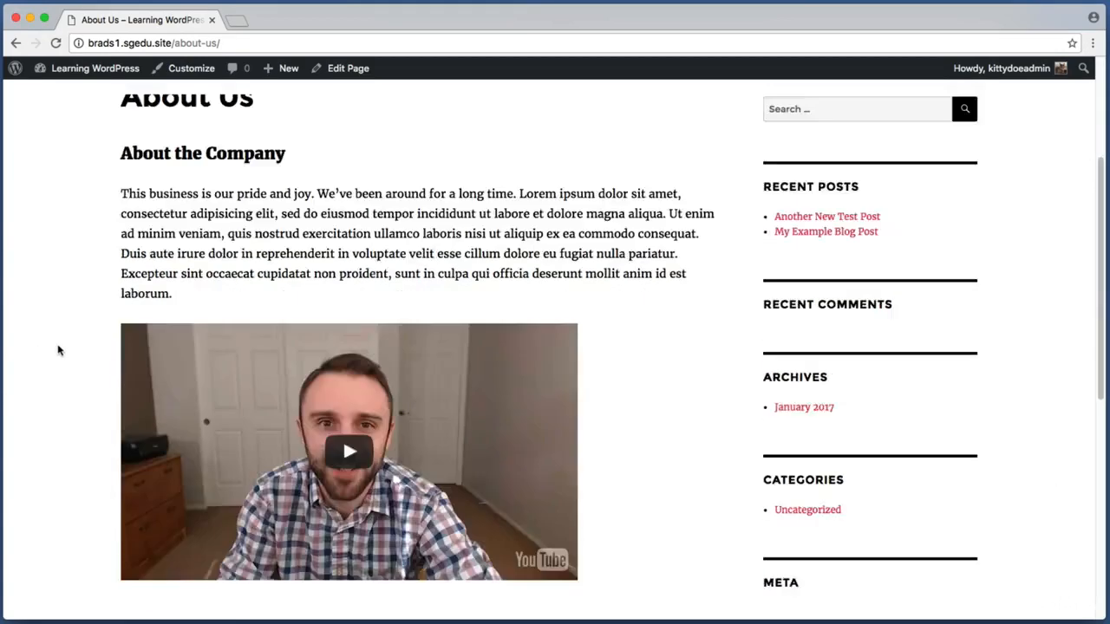
scroll(58, 350, down, 5)
key(super+shift+4)
drag(104, 352, 290, 386)
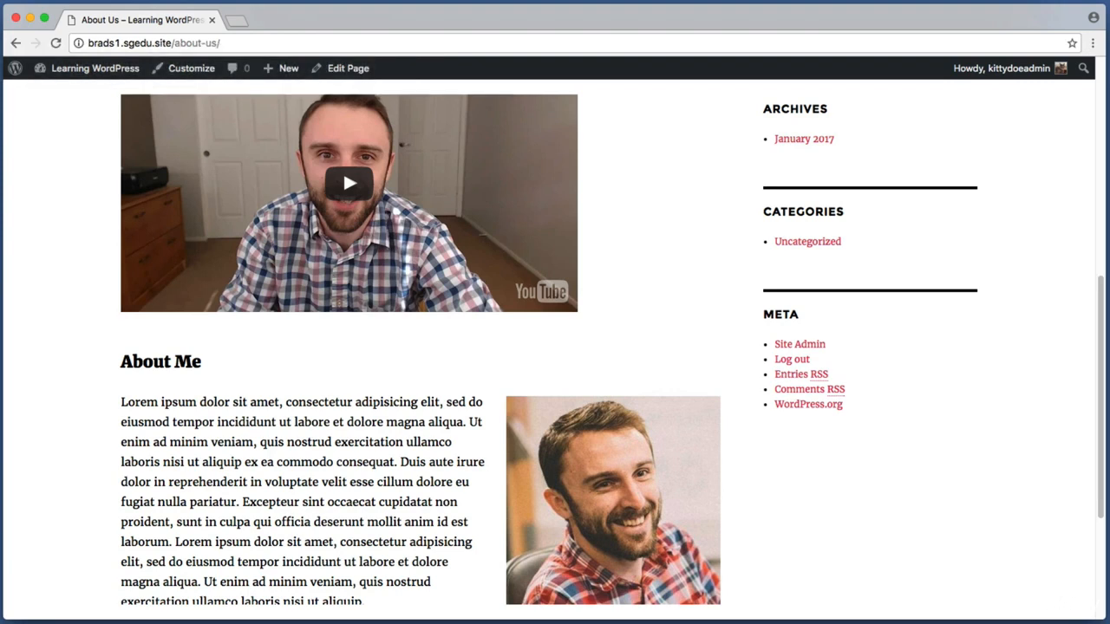
Return from the live site to the admin dashboard and start a new blank page.
drag(260, 57, 300, 92)
mouse_move(282, 72)
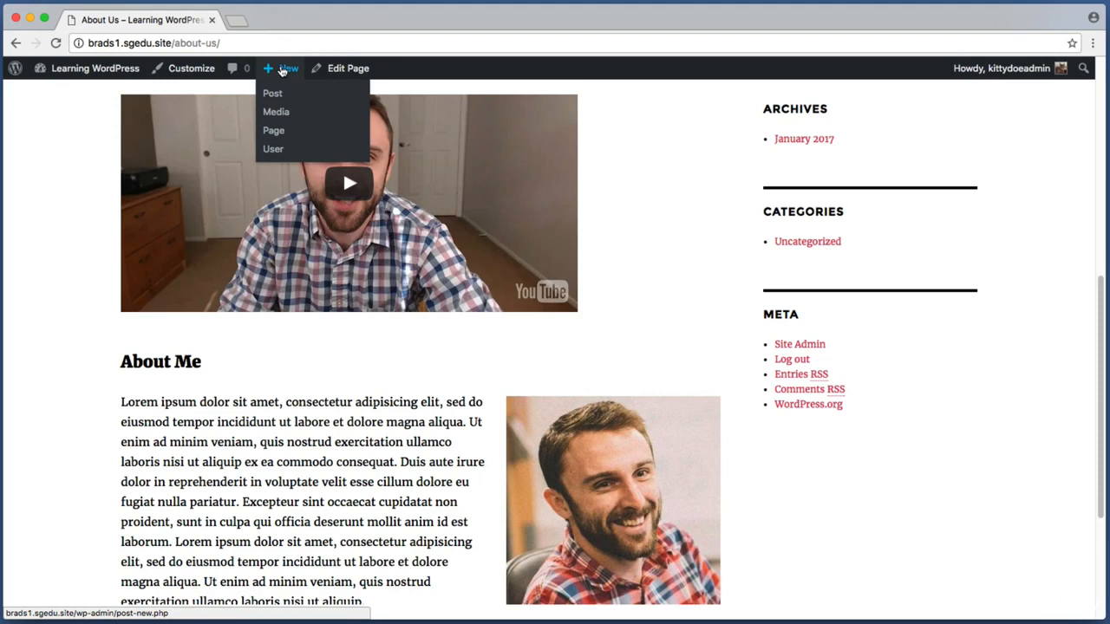
key(super+shift+4)
drag(34, 83, 145, 60)
click(96, 71)
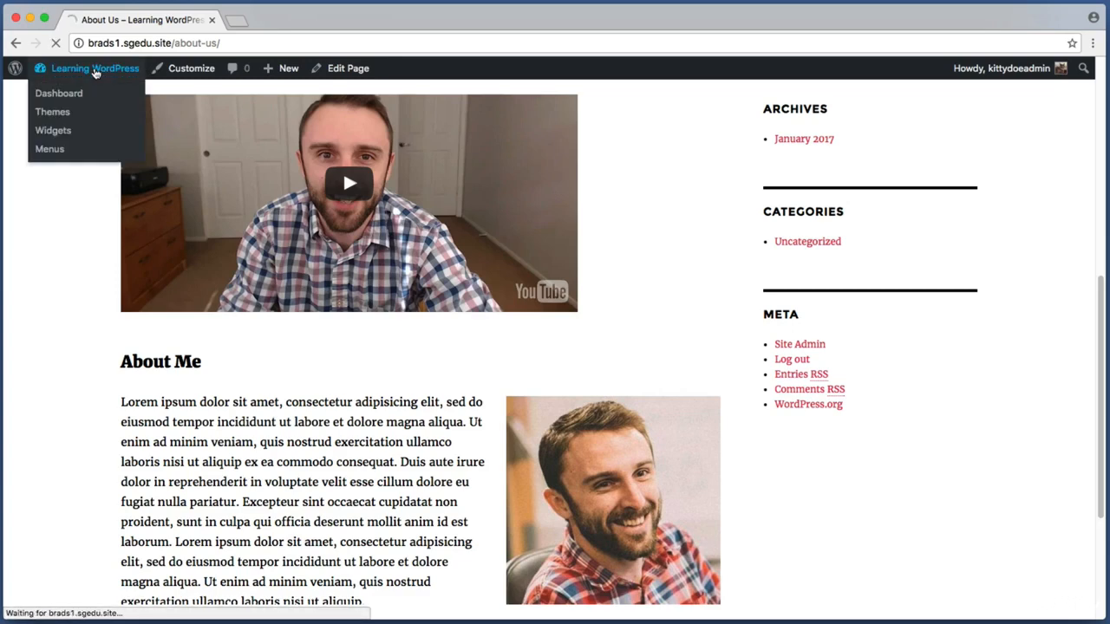
key(super+shift+4)
drag(127, 103, 26, 444)
mouse_move(52, 257)
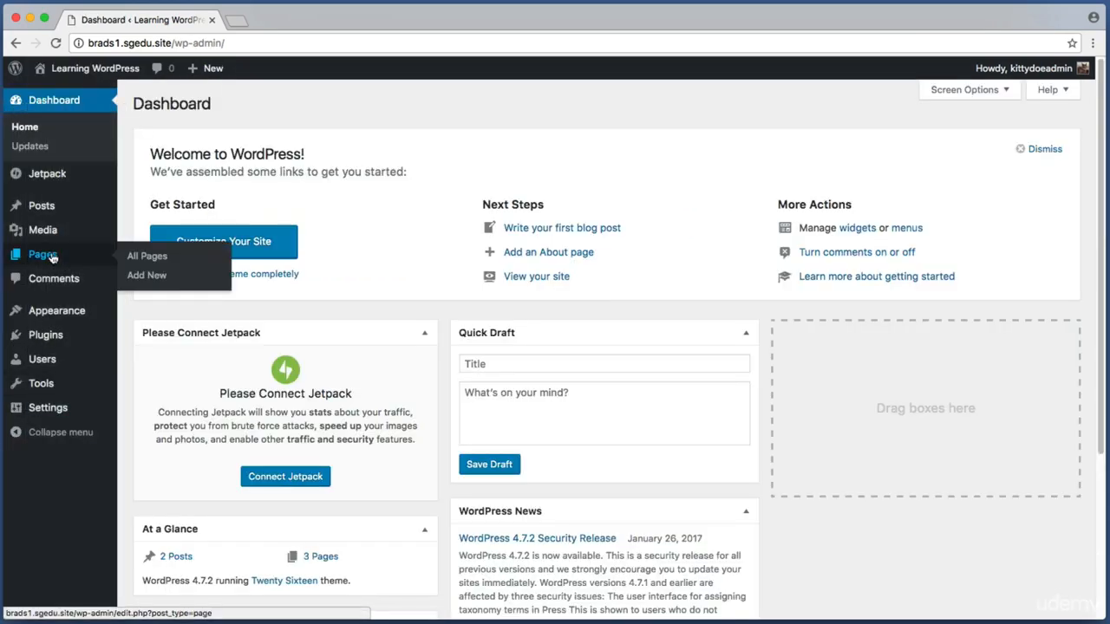
click(158, 280)
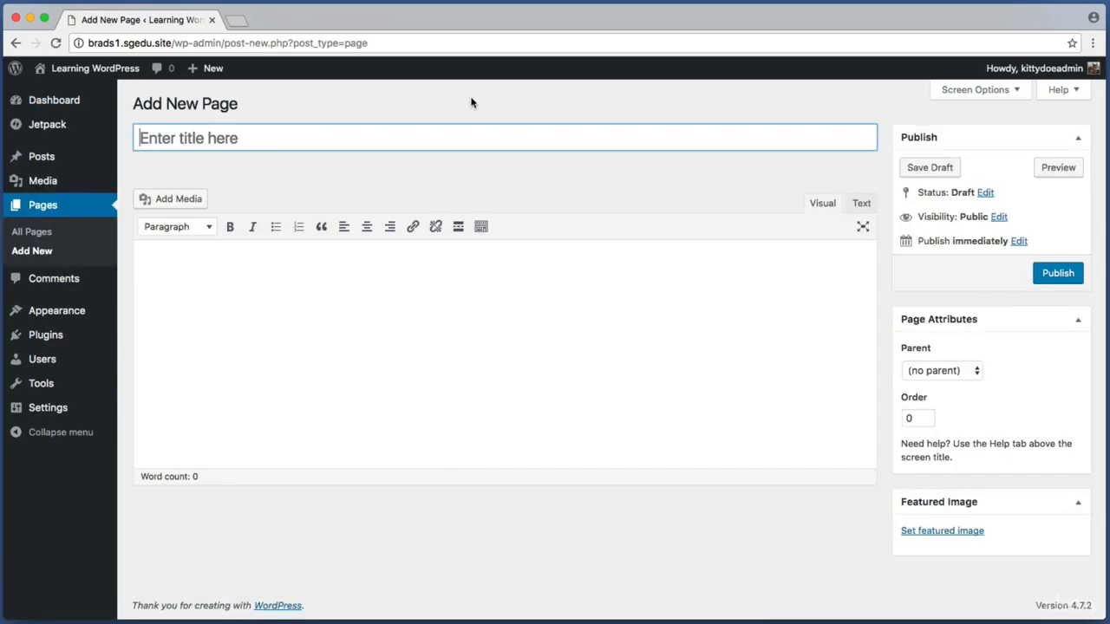